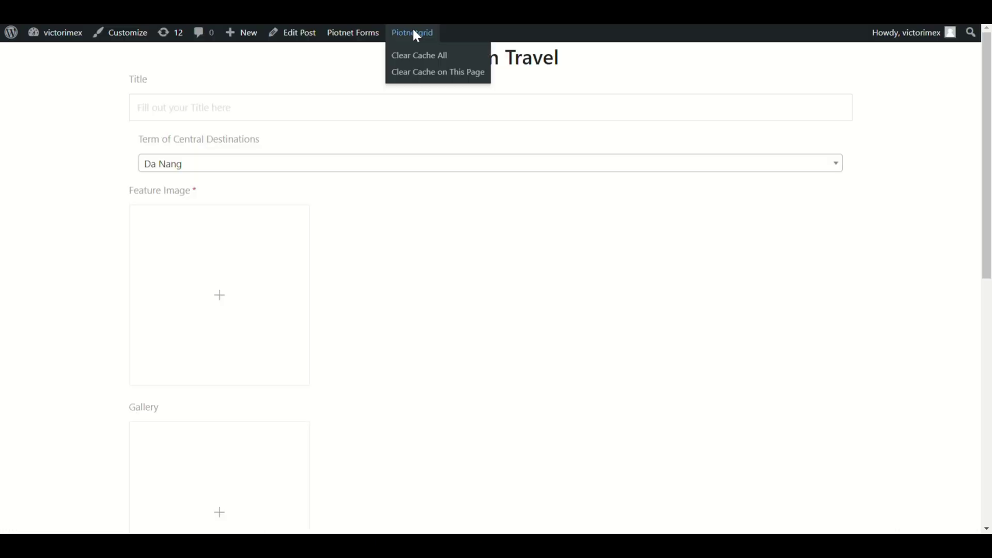
- Enter Son Dong as the post title and choose Quang binh as the Central Destinations term
click(279, 111)
text(Son Dong)
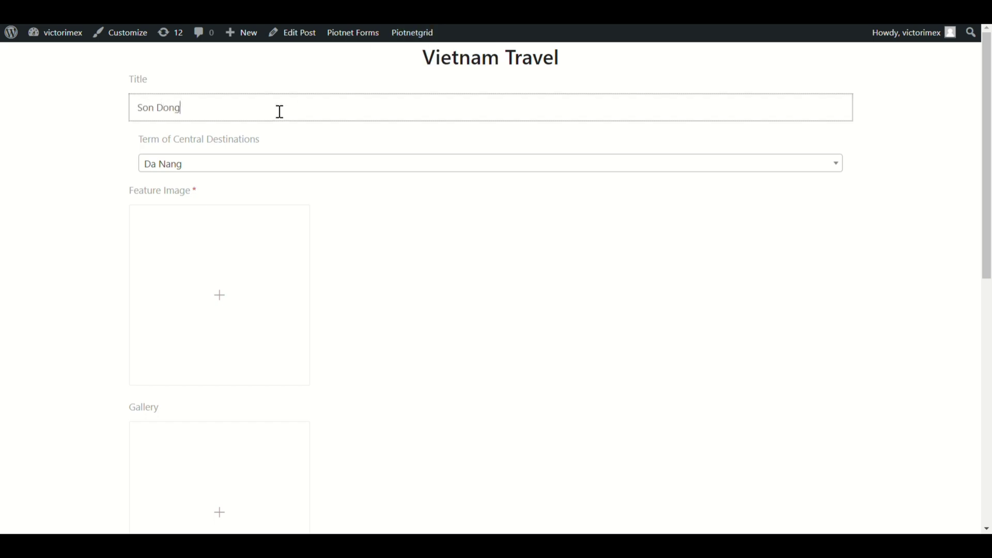
click(247, 164)
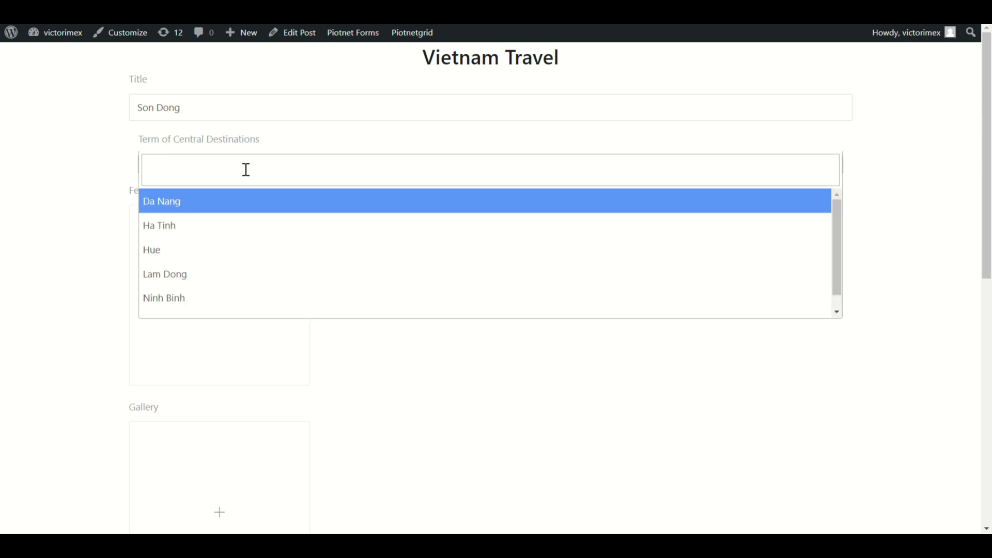
text(Quang binh)
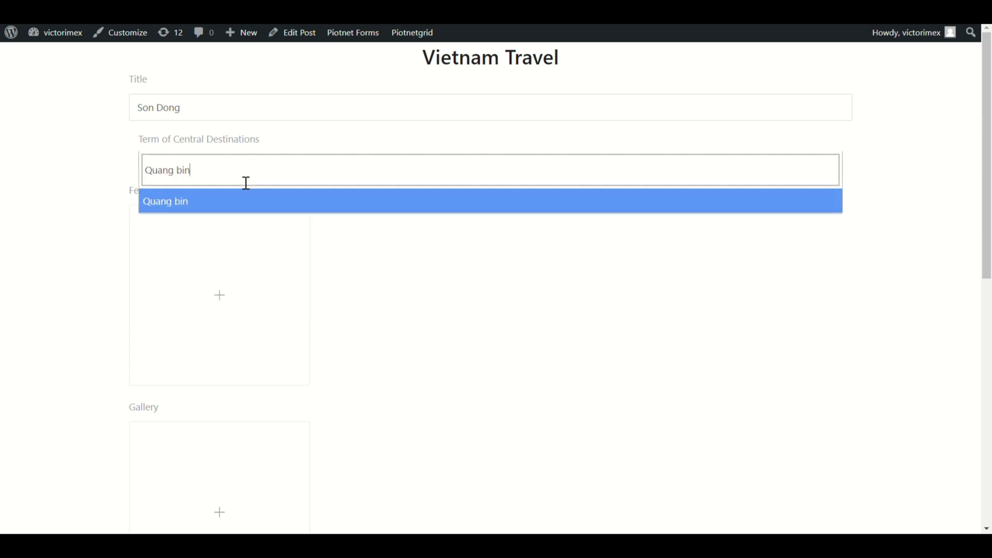
click(213, 202)
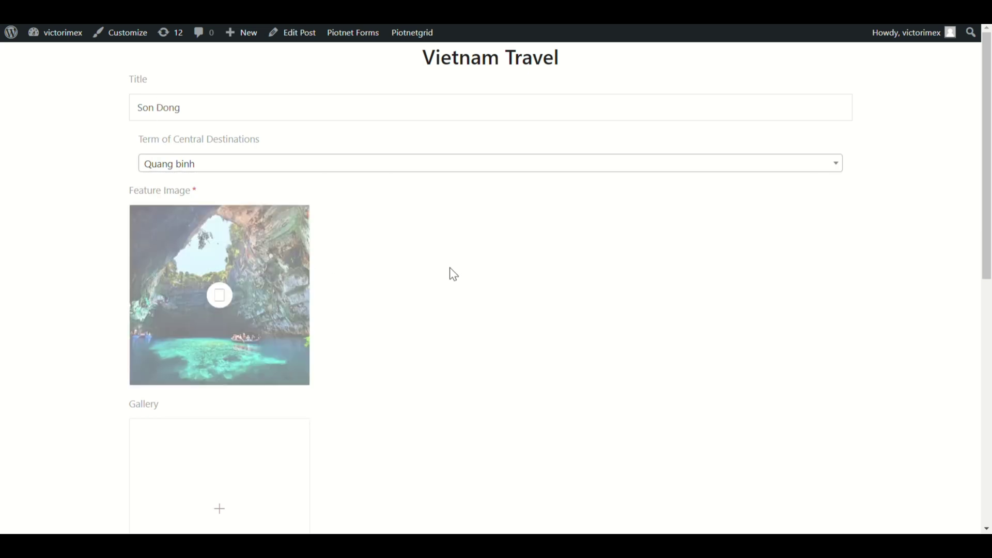
- Paste the prepared cave texts into the A Quick Look and Detailed Description fields
scroll(453, 274, down, 3)
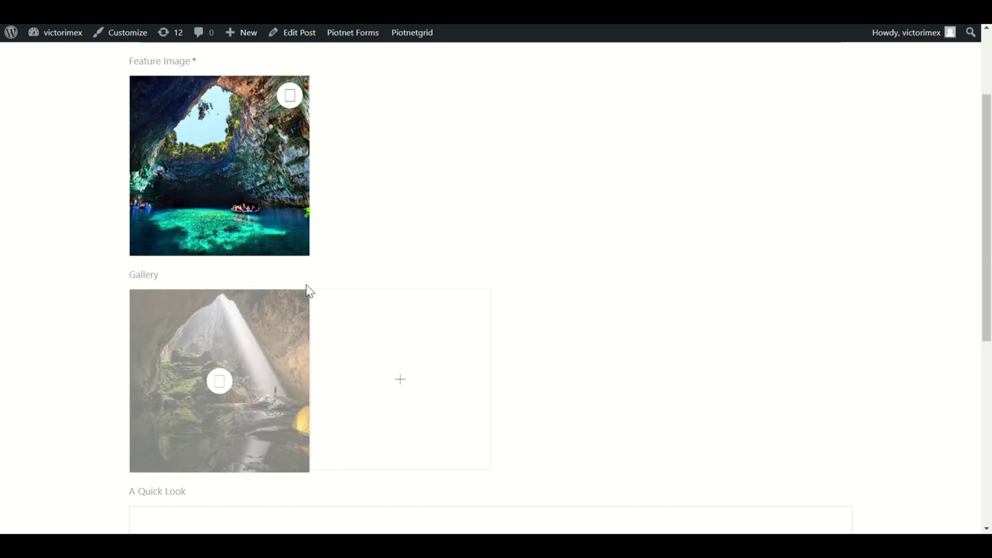
scroll(380, 297, down, 7)
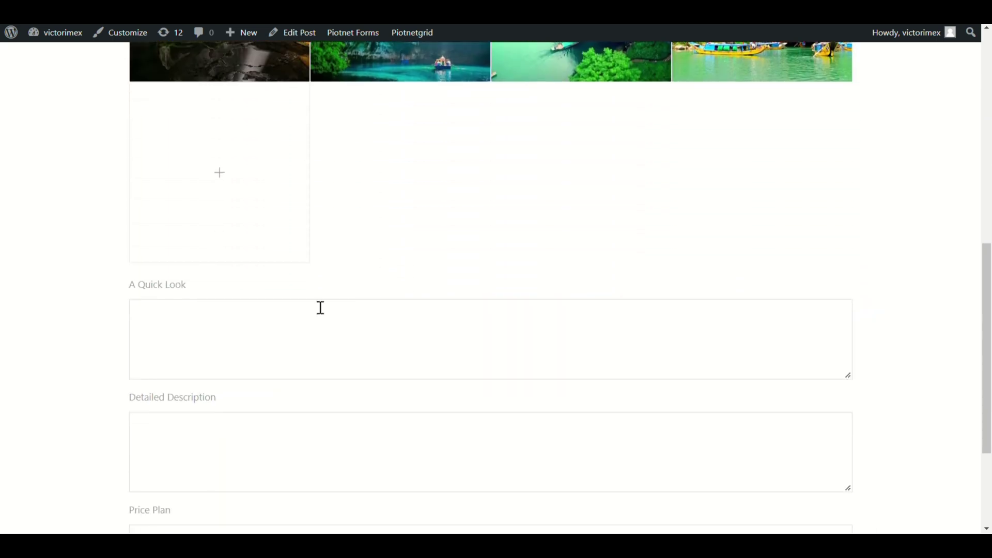
click(206, 331)
key(ctrl+v)
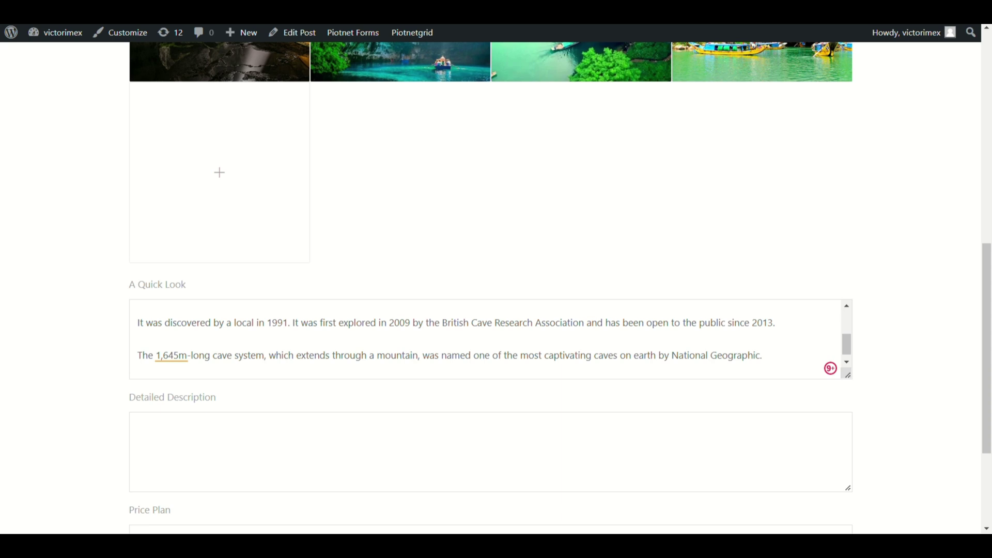
click(188, 455)
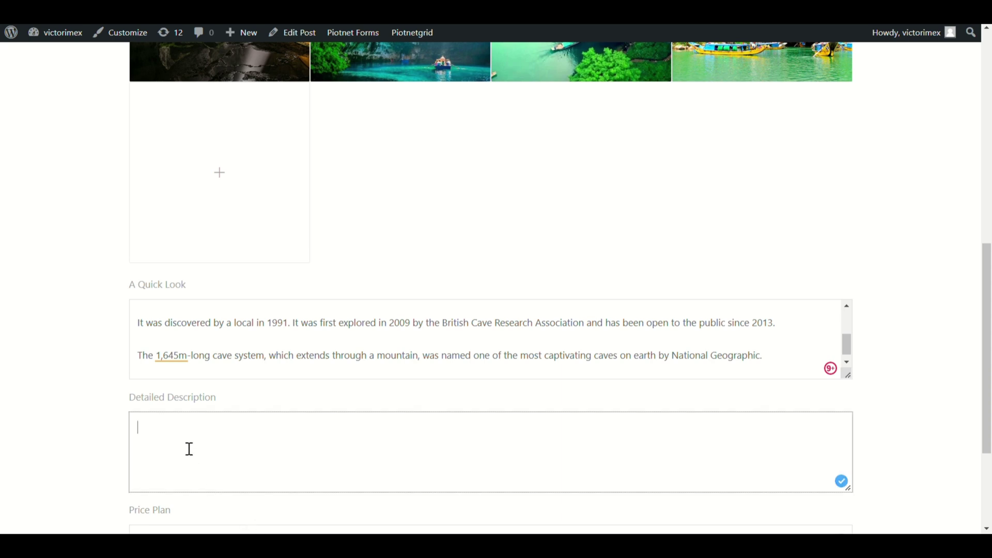
key(ctrl+v)
- Set Price Plan to 4000, Capacity to 12 and Package to 6 Days + 5 Nights, and submit the form
scroll(989, 369, down, 2)
scroll(990, 370, down, 2)
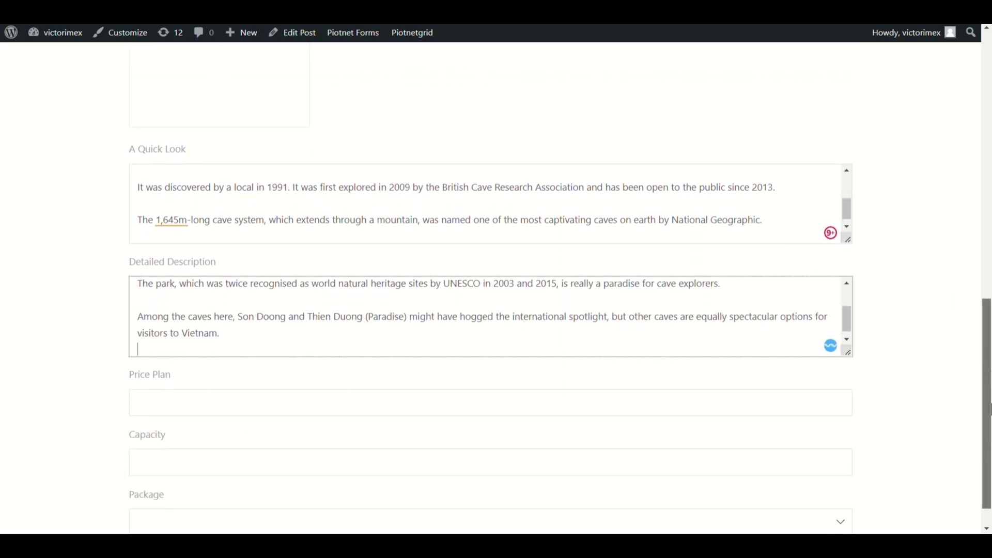
click(263, 372)
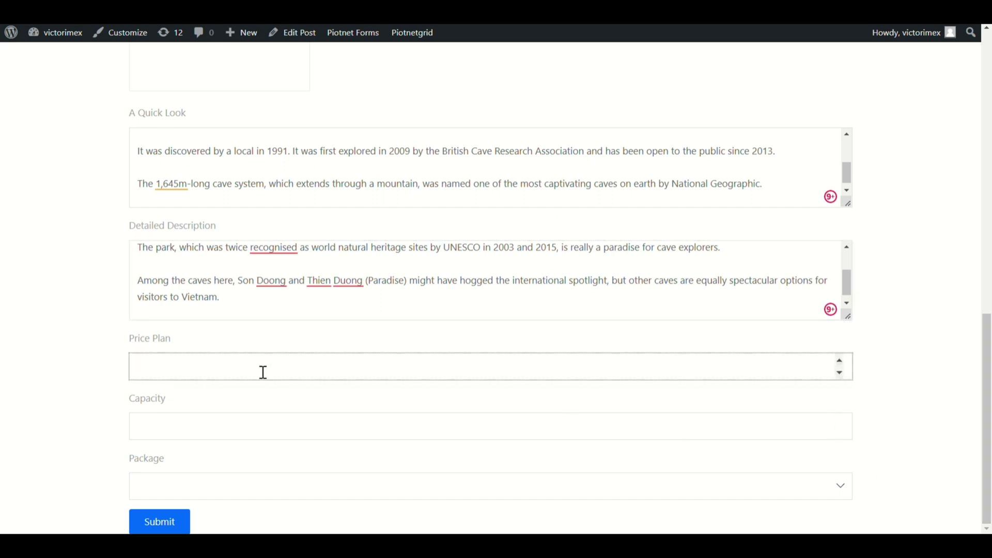
text(4000)
click(182, 434)
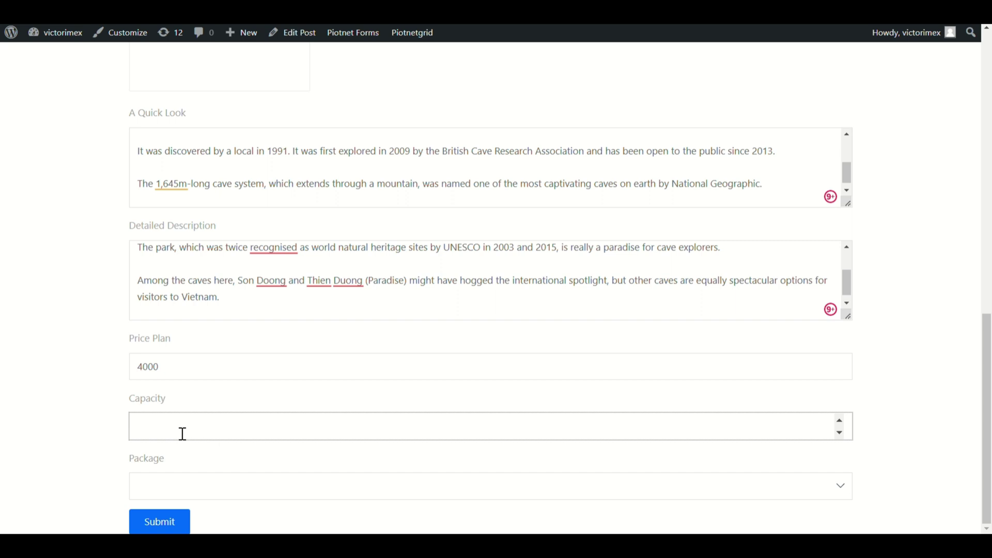
click(164, 488)
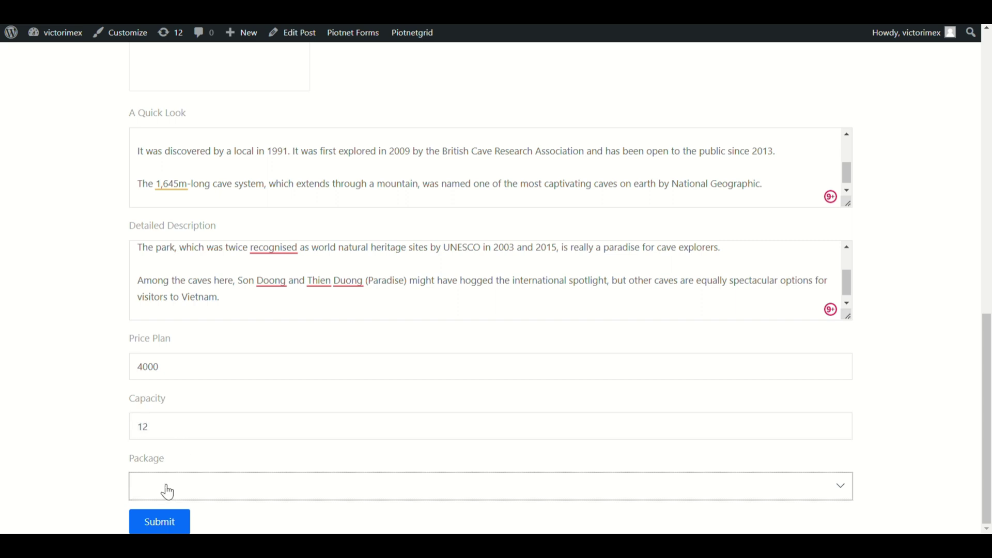
click(166, 423)
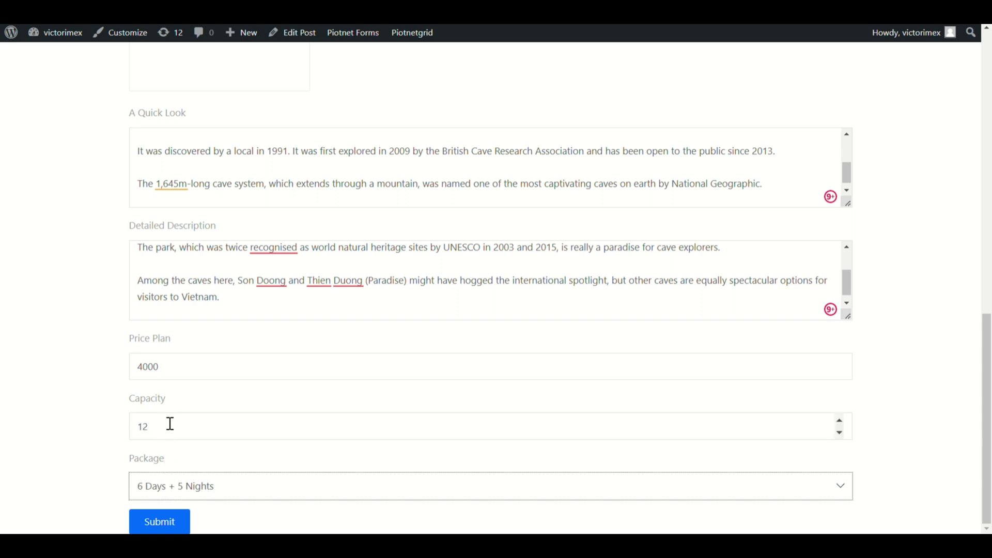
click(164, 528)
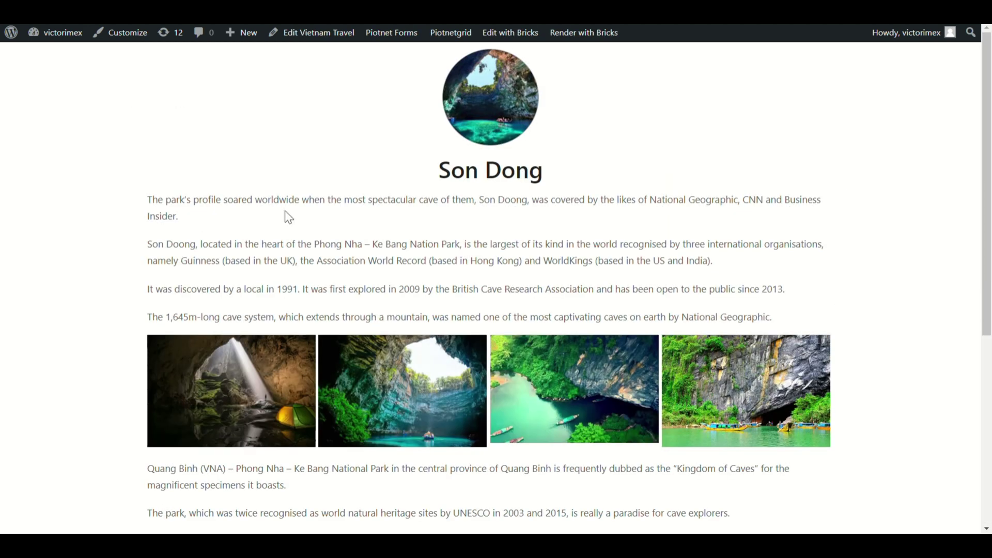
- Open the submitted Son Dong post for editing and remove the first image from its gallery
drag(987, 258, 990, 446)
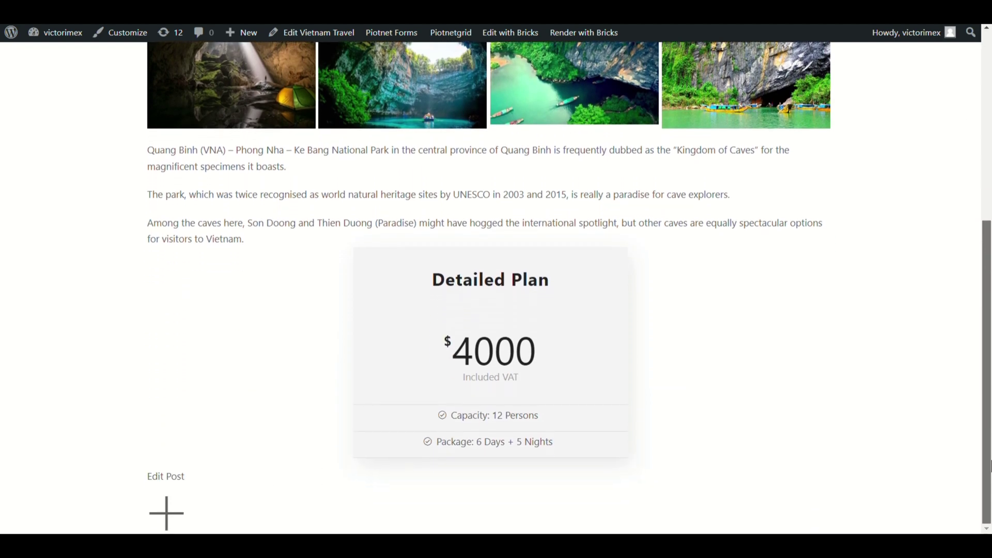
click(175, 480)
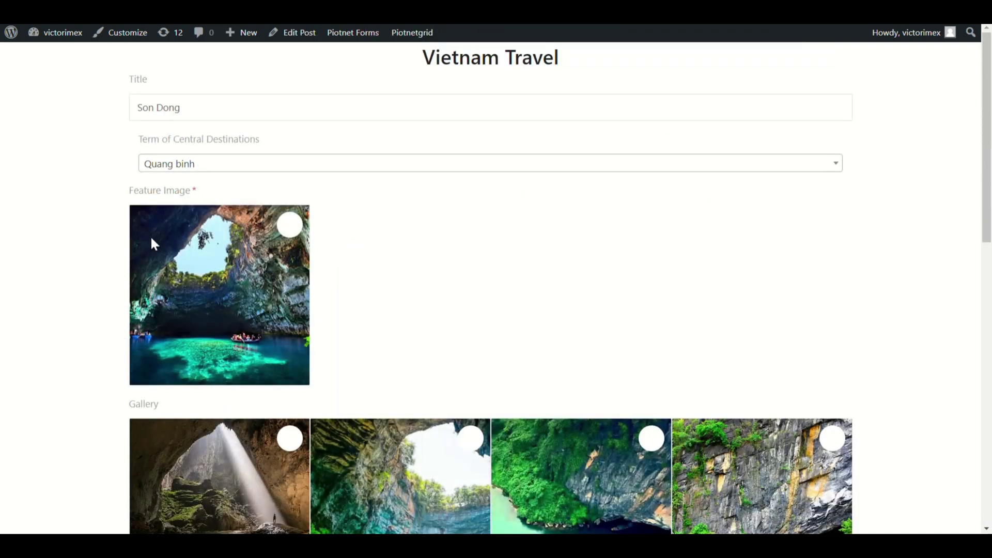
scroll(333, 310, down, 3)
scroll(339, 333, down, 1)
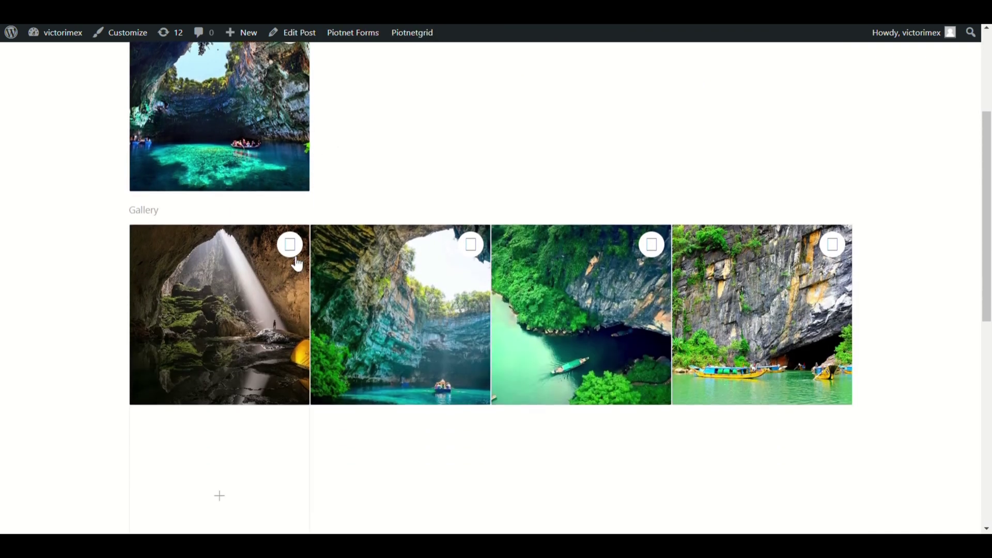
click(293, 247)
- Change the cave system's length in the A Quick Look text to 1,775m
scroll(338, 235, down, 2)
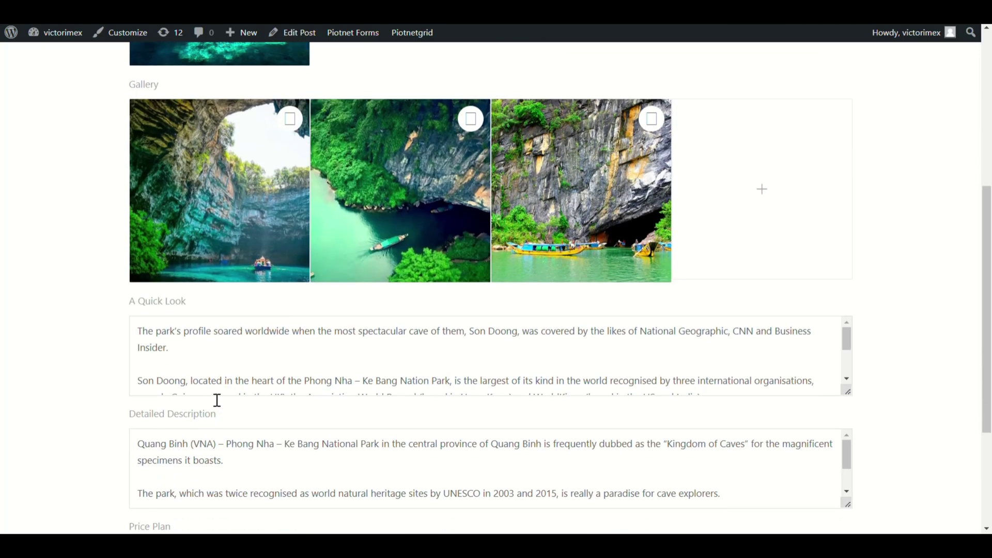
click(191, 355)
scroll(187, 377, down, 1)
scroll(188, 366, down, 3)
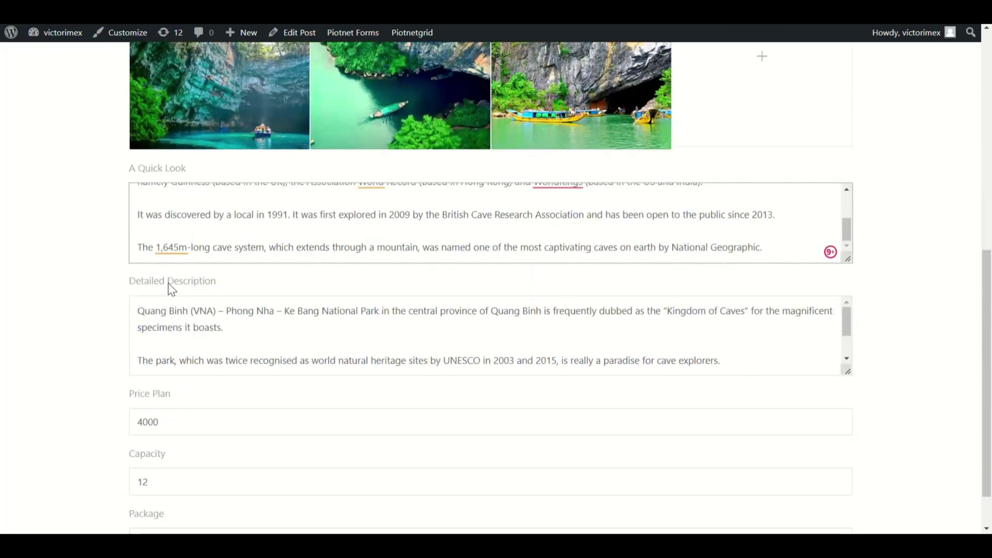
drag(163, 248, 174, 253)
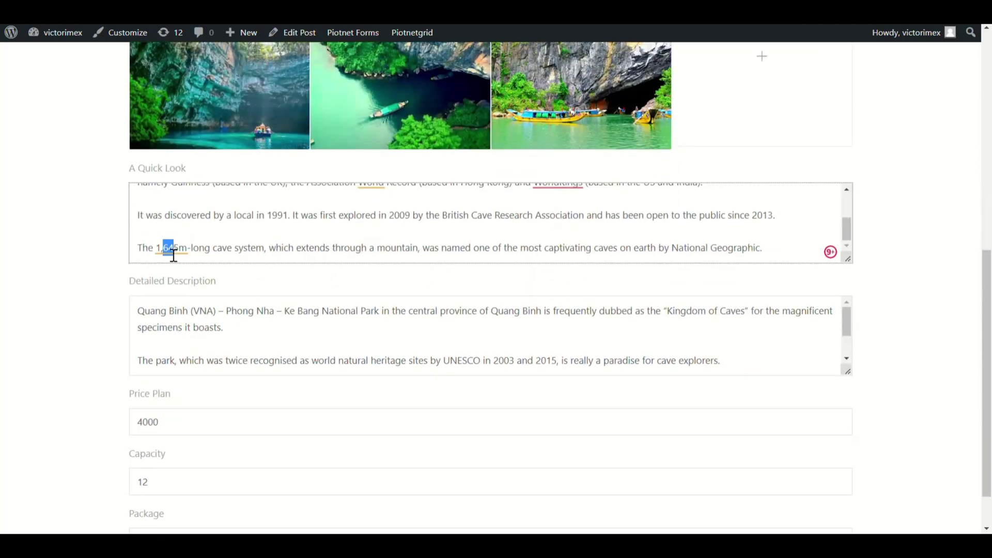
text(77)
- Change the second UNESCO recognition year in the Detailed Description text to 2016
click(556, 360)
scroll(542, 347, down, 1)
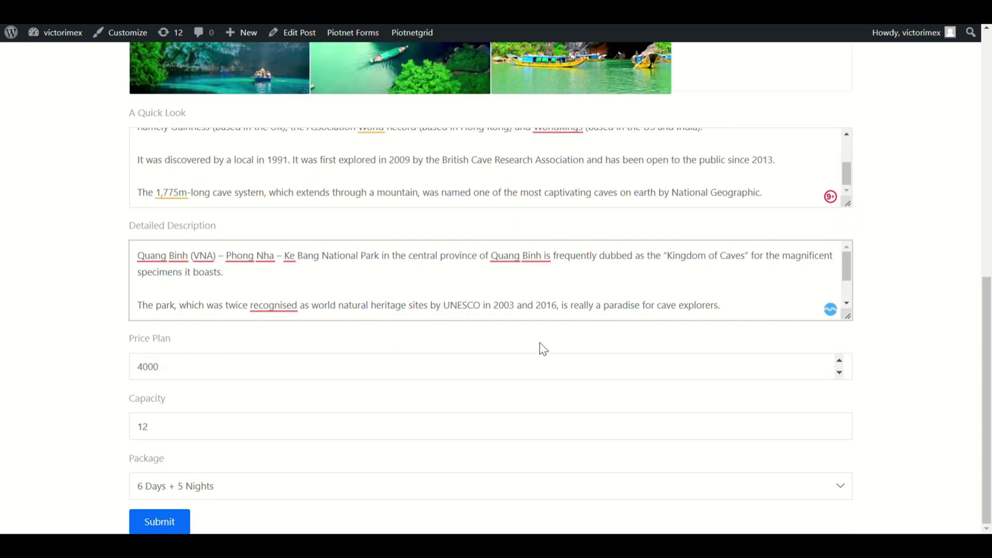
key(BackSpace)
text(6)
- Set the Price Plan to 5000 and submit the edited post
click(180, 373)
drag(145, 371, 136, 370)
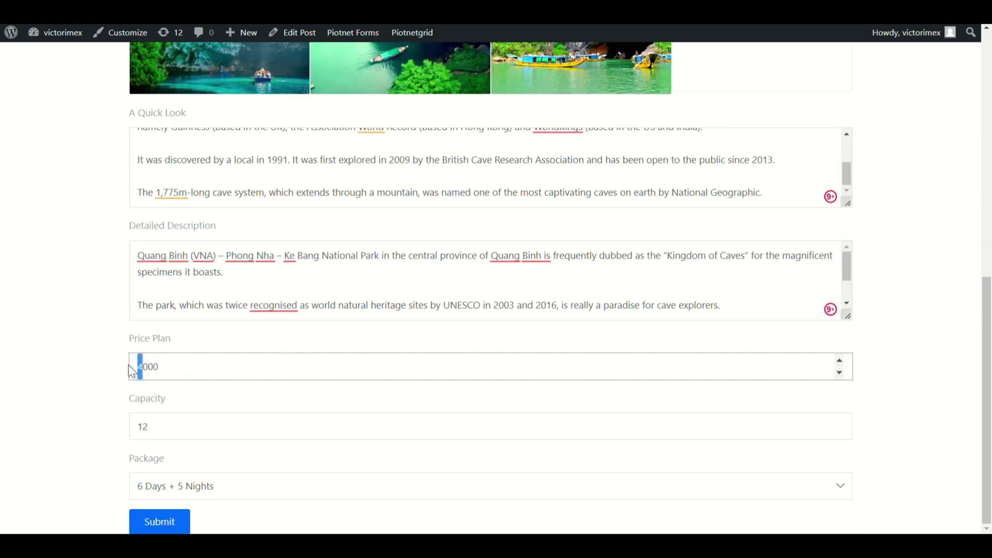
text(5)
click(160, 521)
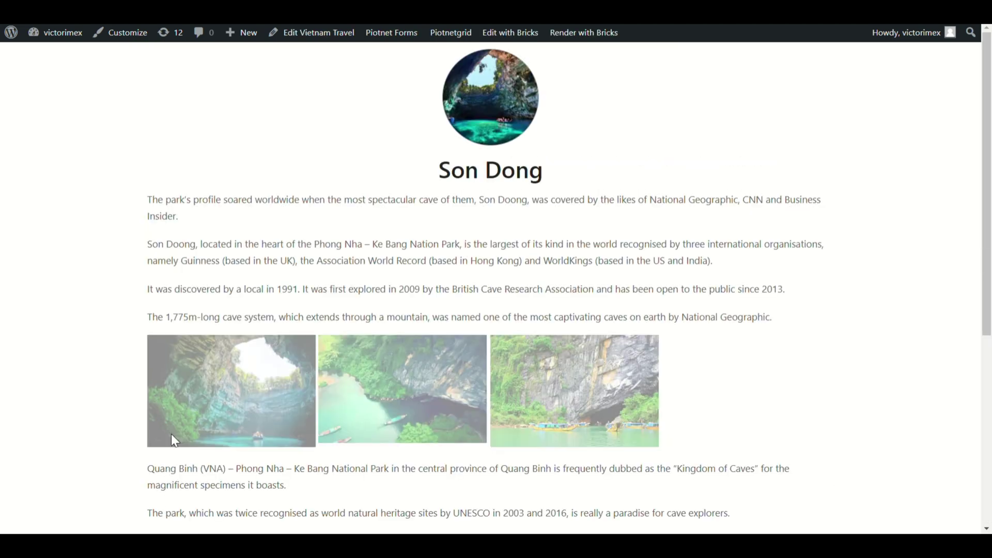
- Review the updated Son Dong post page and open the blank form for creating another post
scroll(764, 305, down, 6)
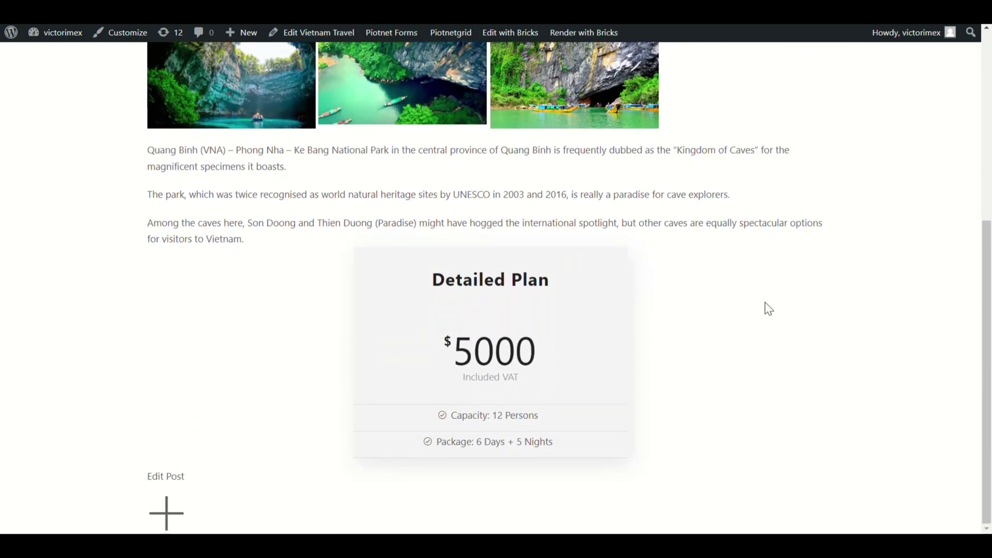
scroll(768, 300, up, 4)
scroll(288, 299, down, 4)
click(176, 516)
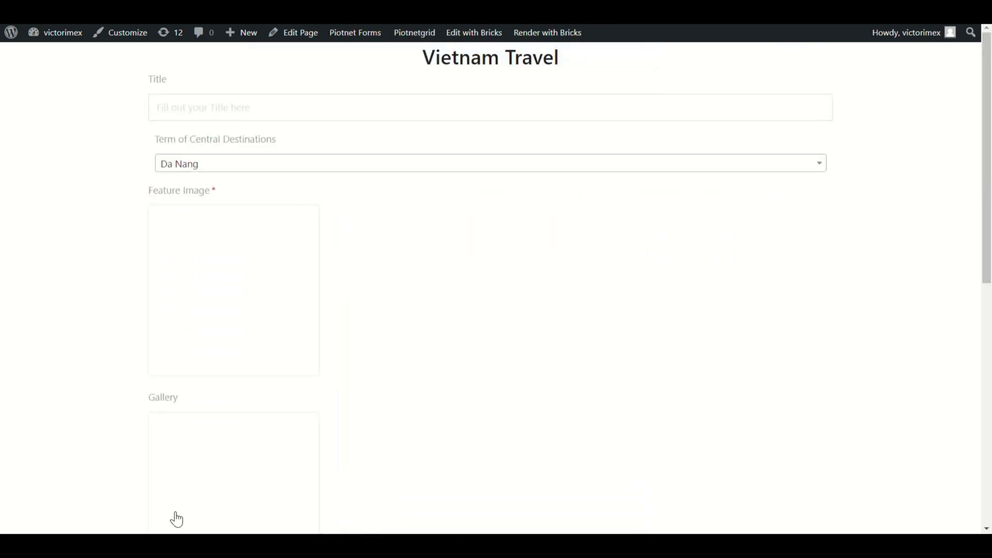
click(259, 121)
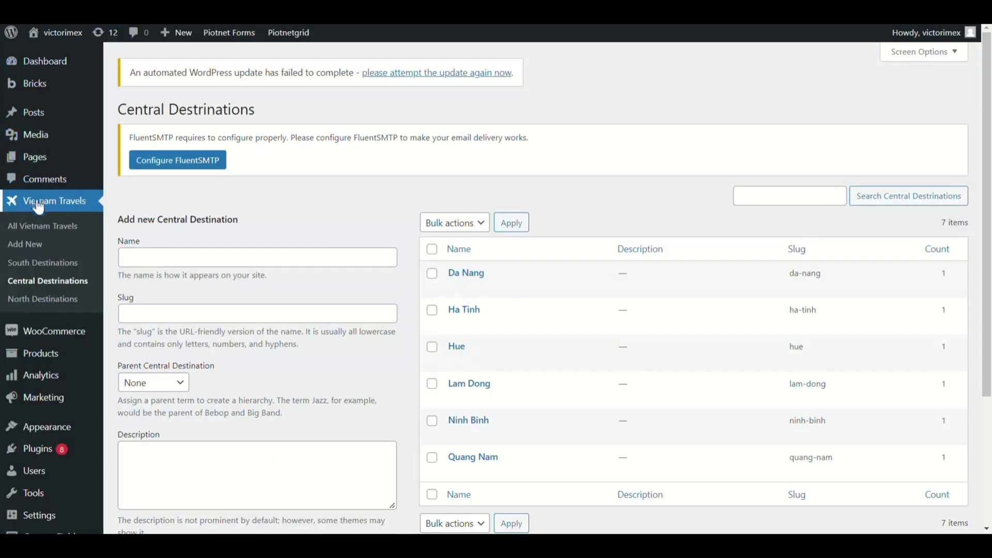
- Open the Vietnam Travel custom field group for editing and examine its fields and their types
mouse_move(548, 295)
scroll(474, 493, down, 1)
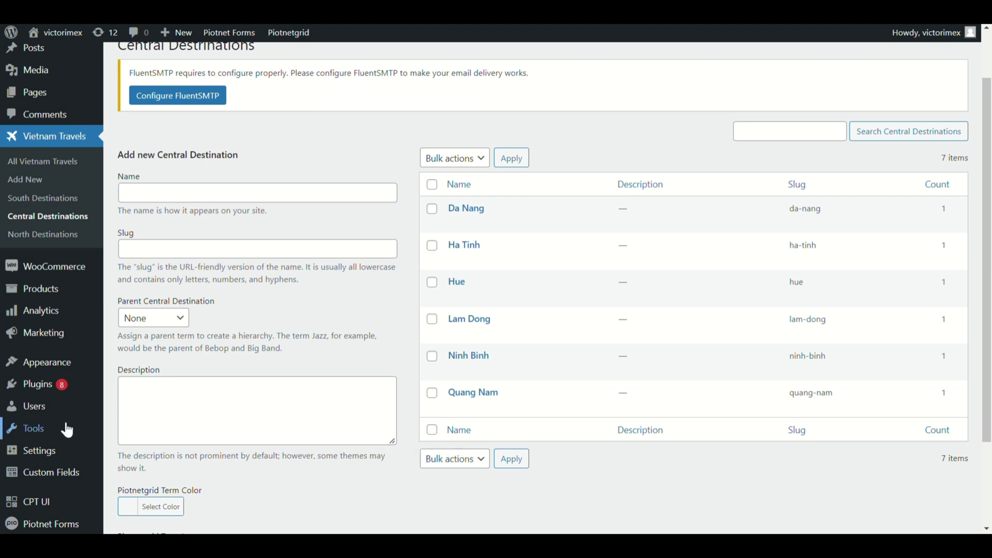
scroll(62, 434, down, 2)
mouse_move(59, 435)
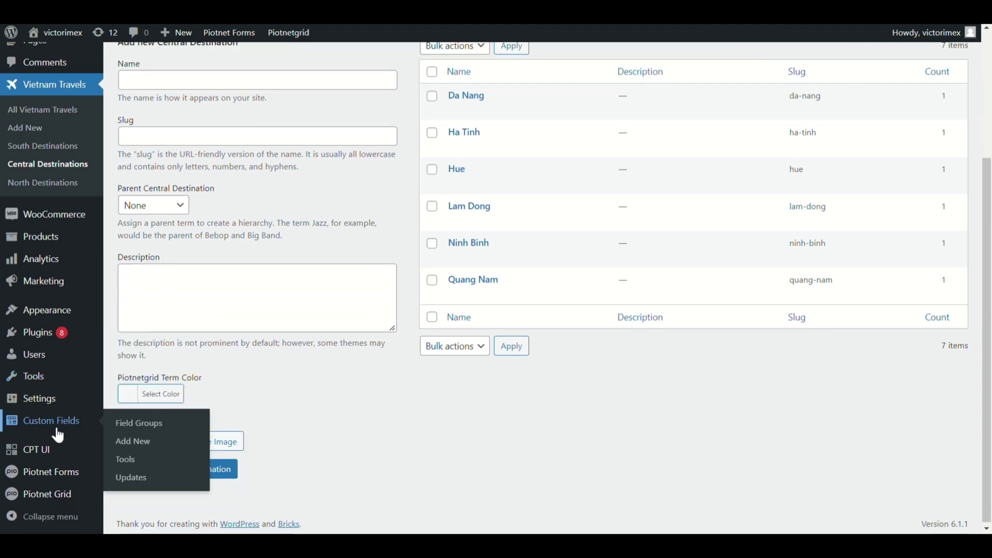
click(150, 420)
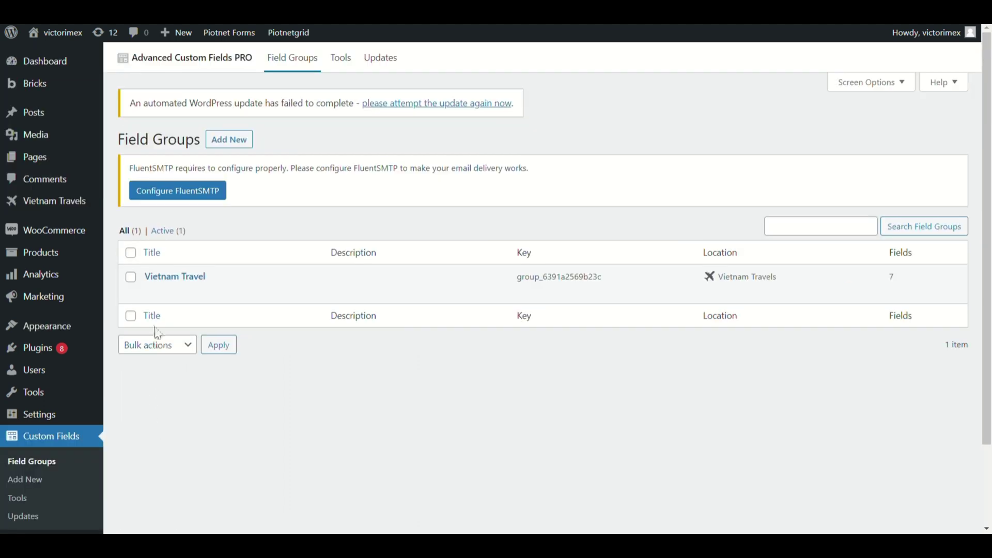
click(160, 293)
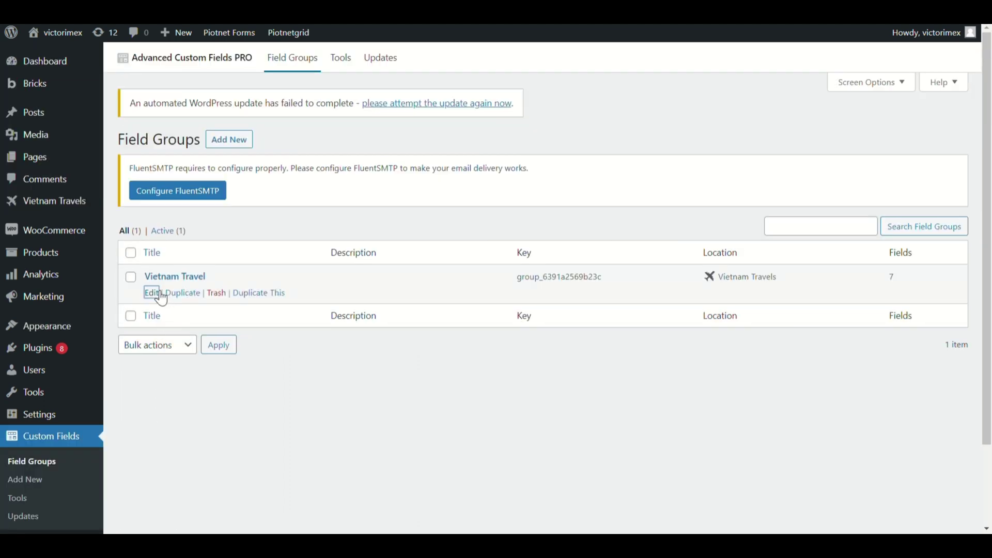
scroll(168, 261, down, 2)
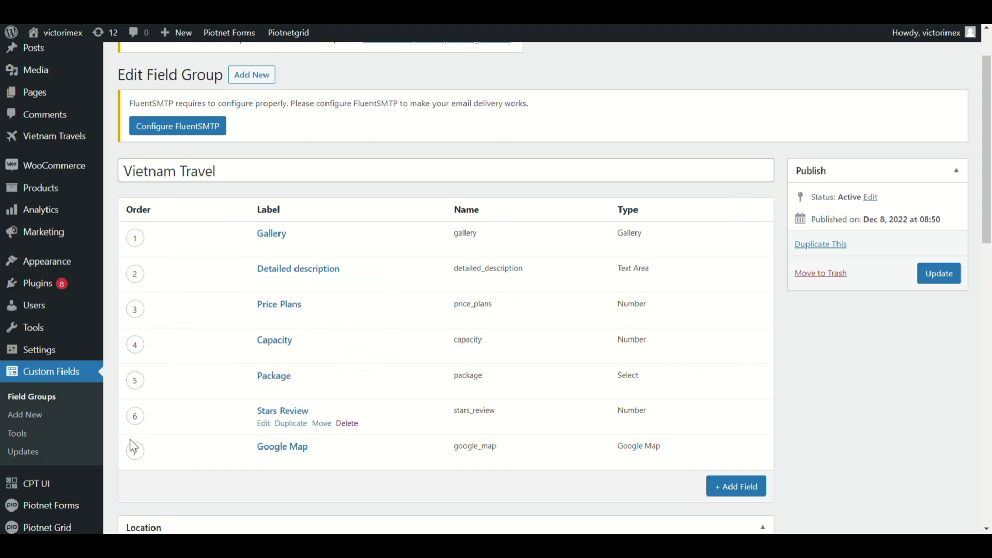
- Start a new Piotnet form and name it Vietnam Travel - Central Destination
mouse_move(72, 507)
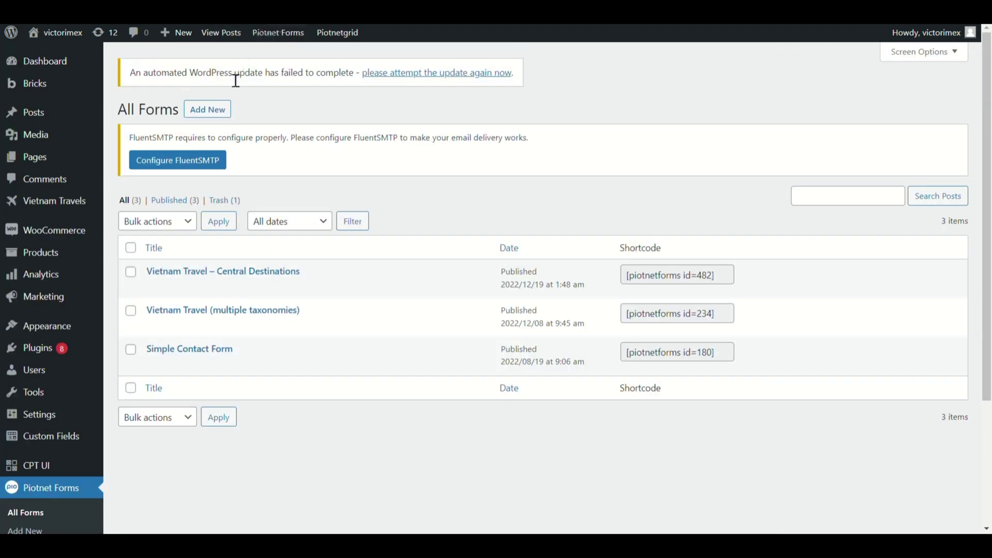
click(209, 110)
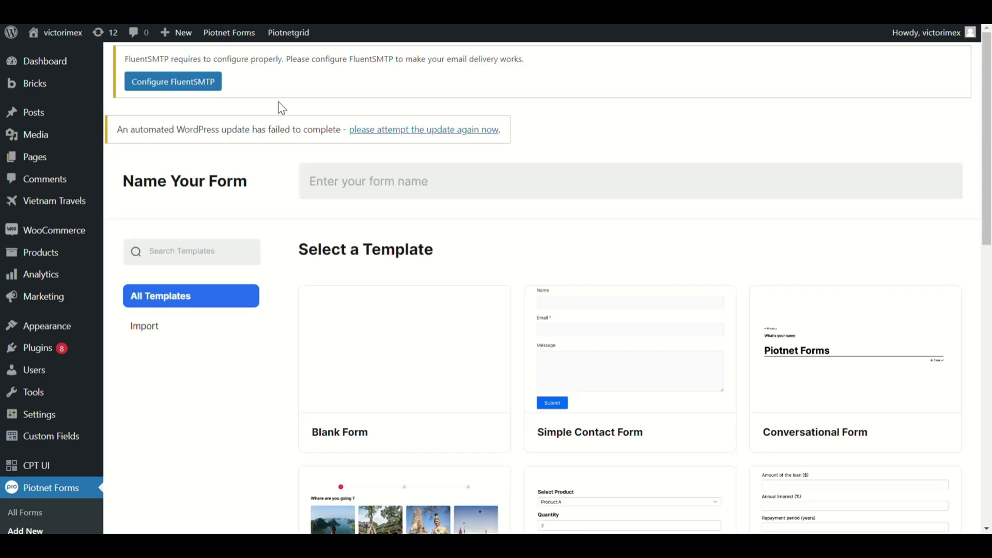
text(Vietnam Travel)
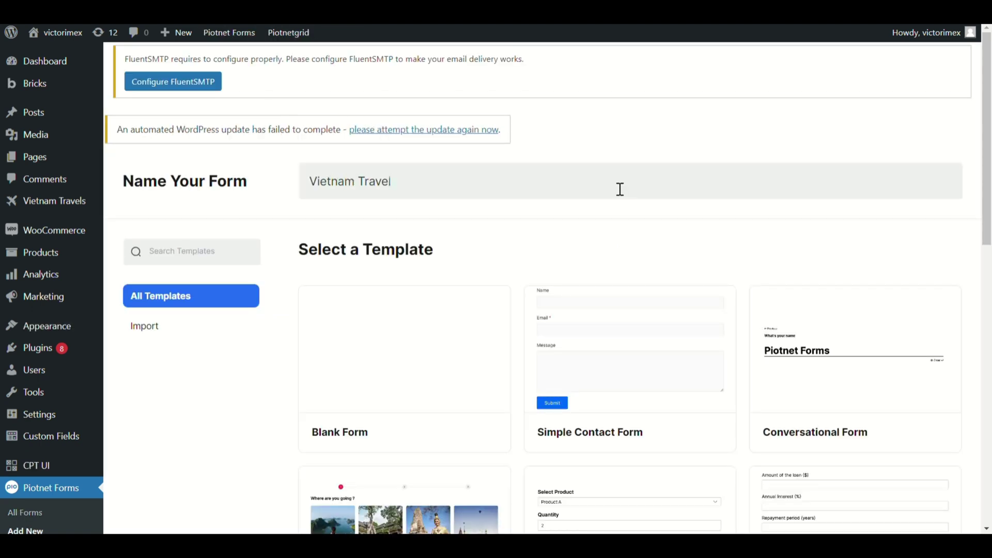
text( - Central Destination)
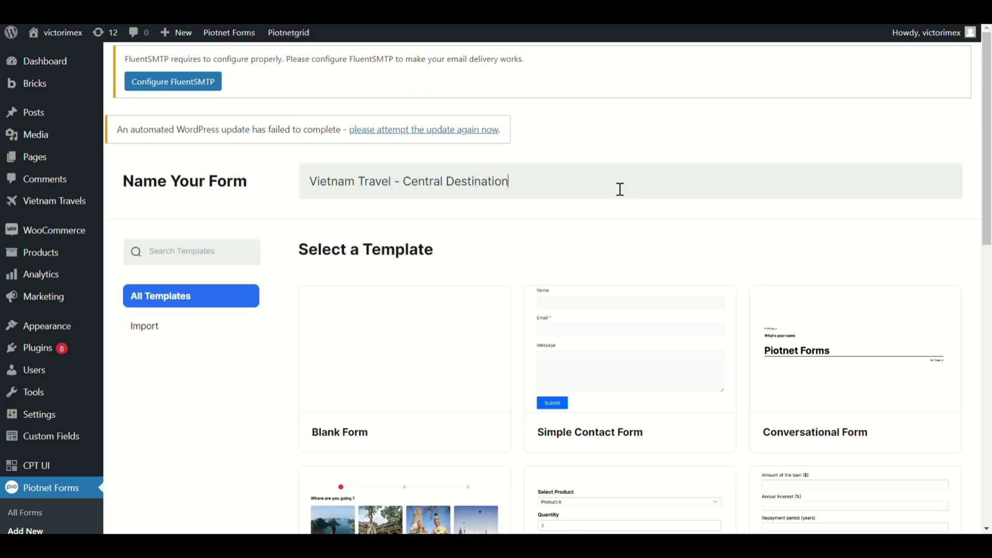
- Complete the form name as Vietnam Travel - Central Destinations and create it from the blank template
text(s)
mouse_move(379, 374)
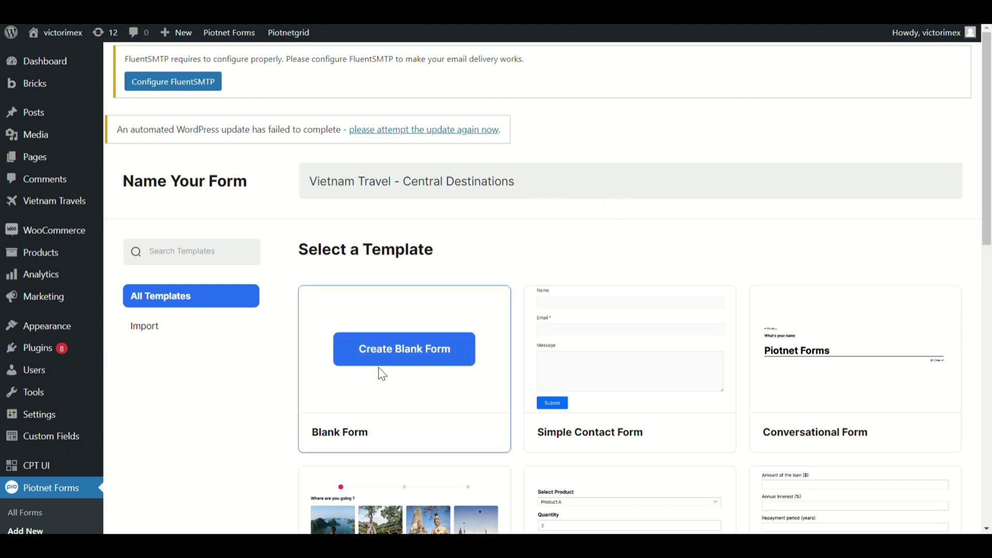
click(384, 357)
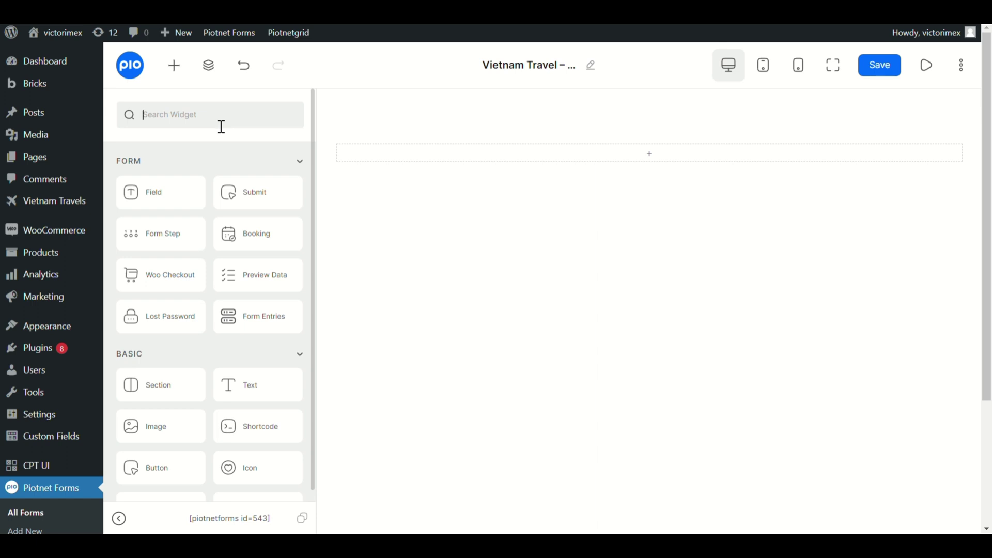
- Add a text heading to the form reading "Vietnam Travel - Central Destination - Submission Articles"
drag(244, 394, 581, 166)
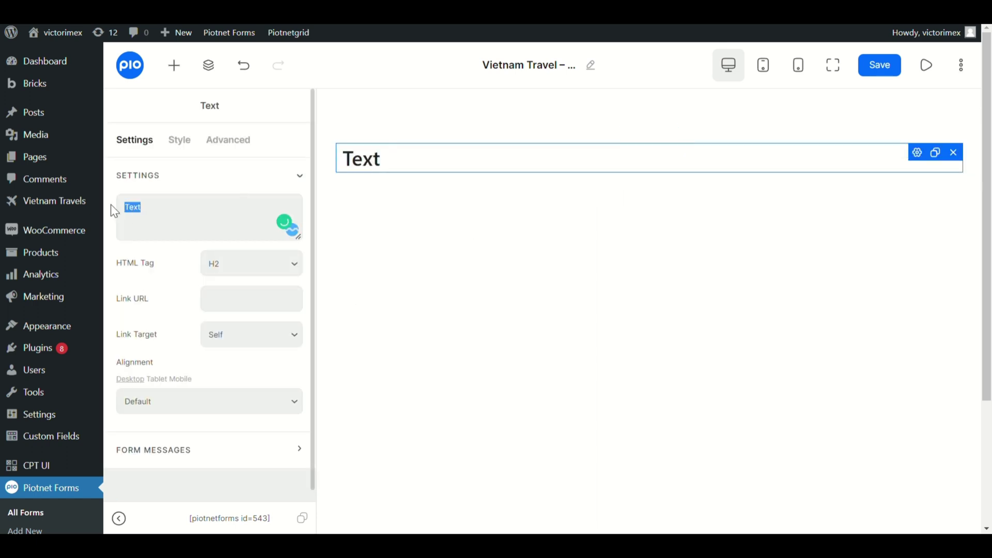
text(Vietnam TRa)
key(BackSpace)
key(BackSpace)
text(rav)
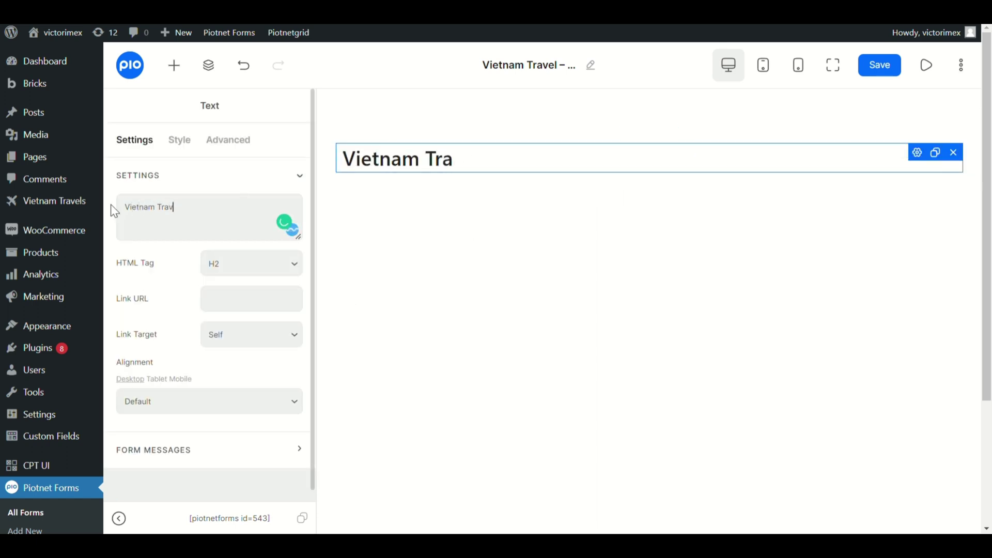
text(el - Central Desti)
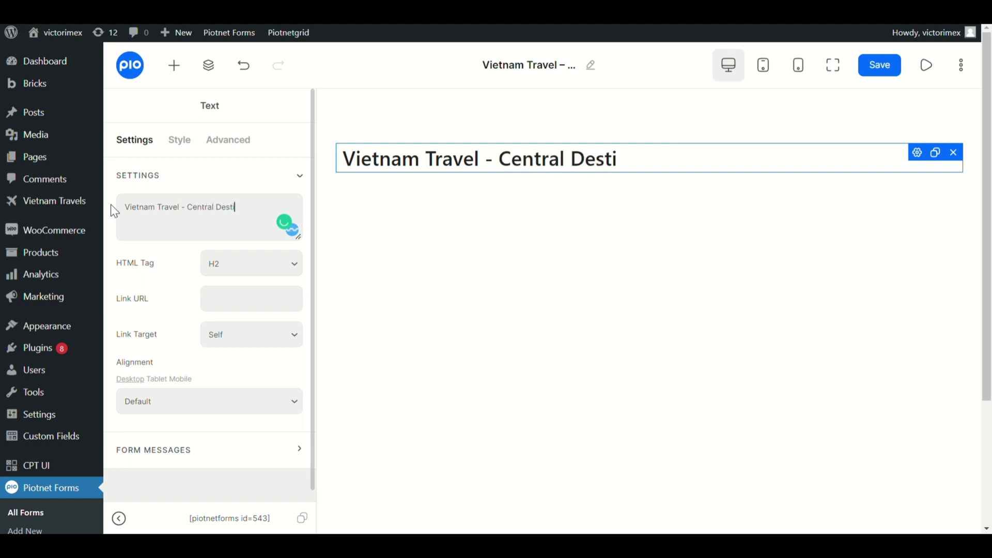
text(nation - )
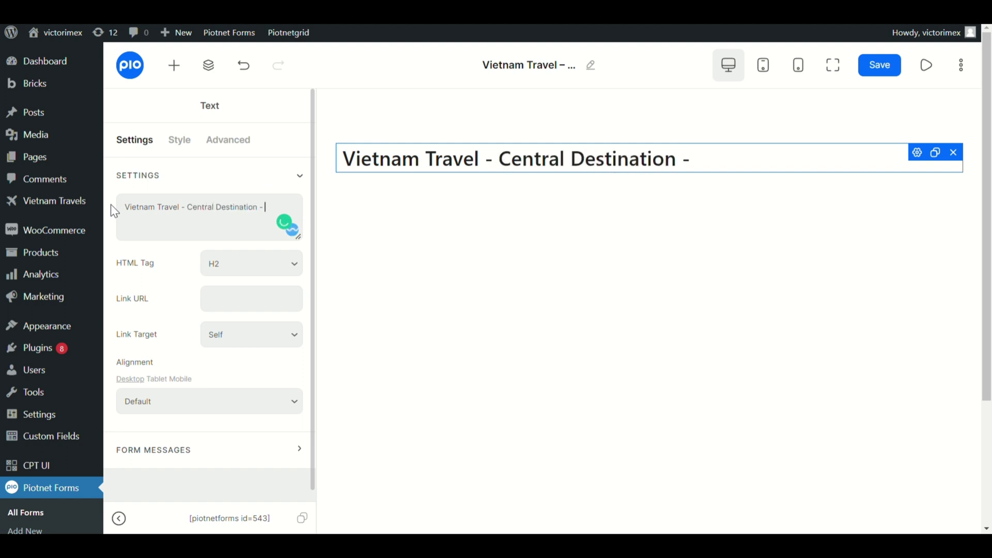
text(Submission)
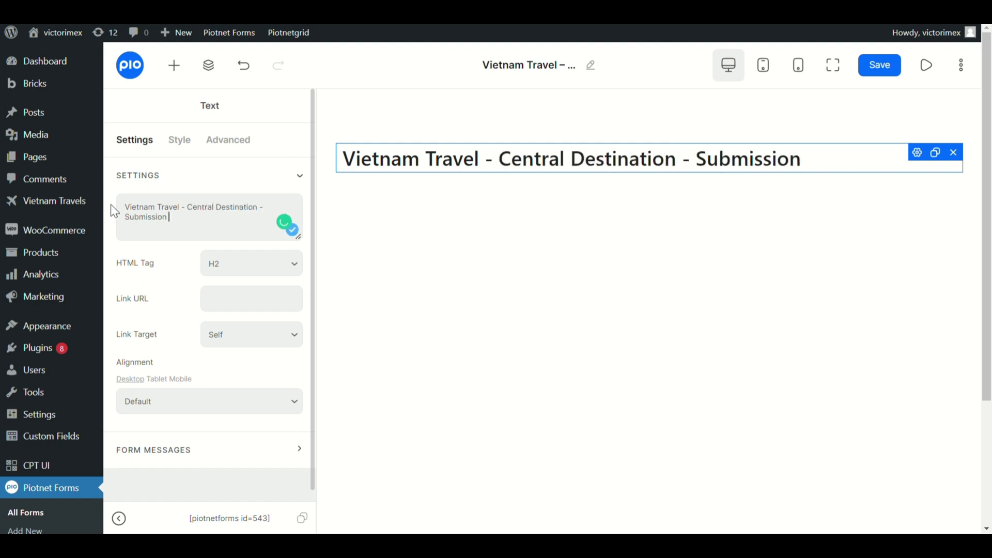
text( Articles)
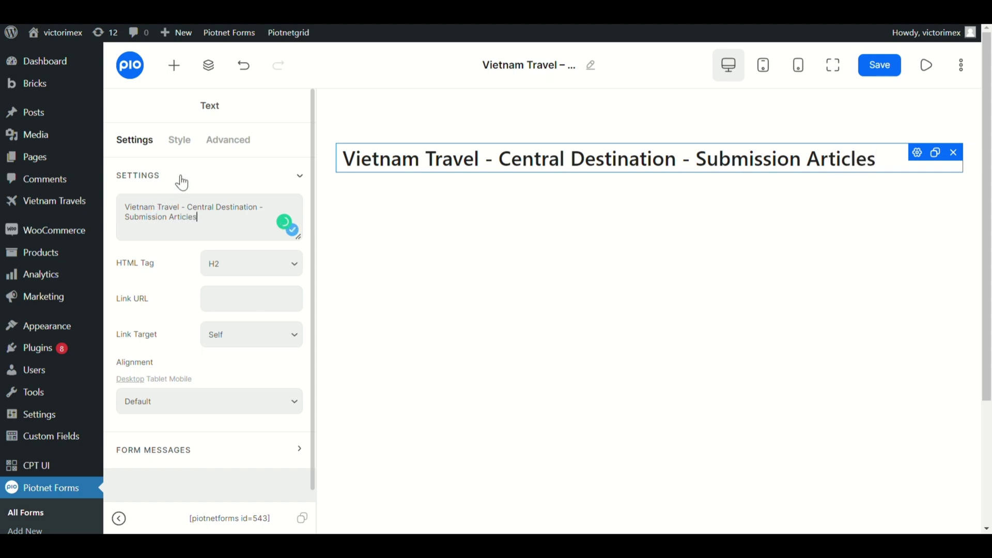
- Add a text field below the heading with the field ID title and the label Article Title
click(174, 65)
drag(155, 193, 537, 184)
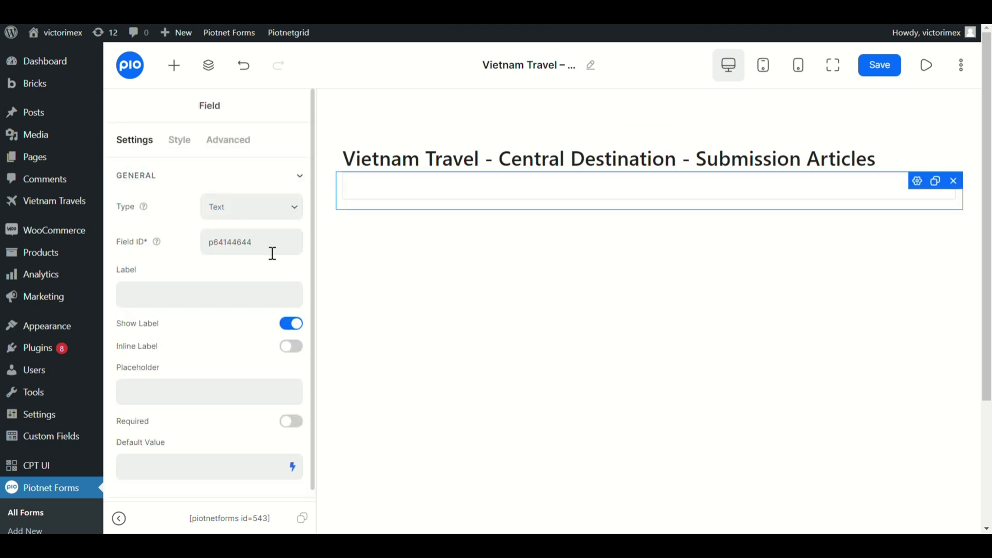
drag(272, 254, 214, 255)
text(title)
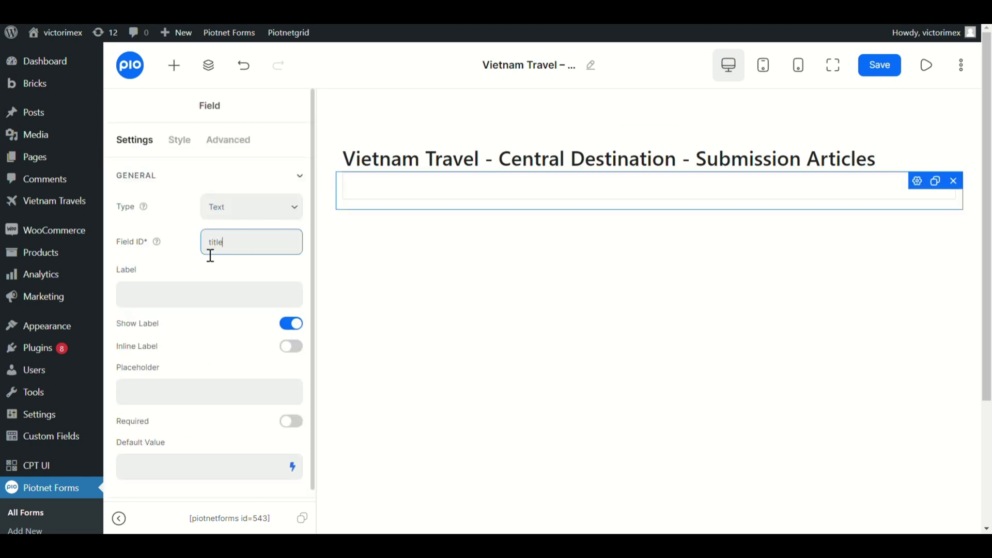
click(188, 305)
text(Article)
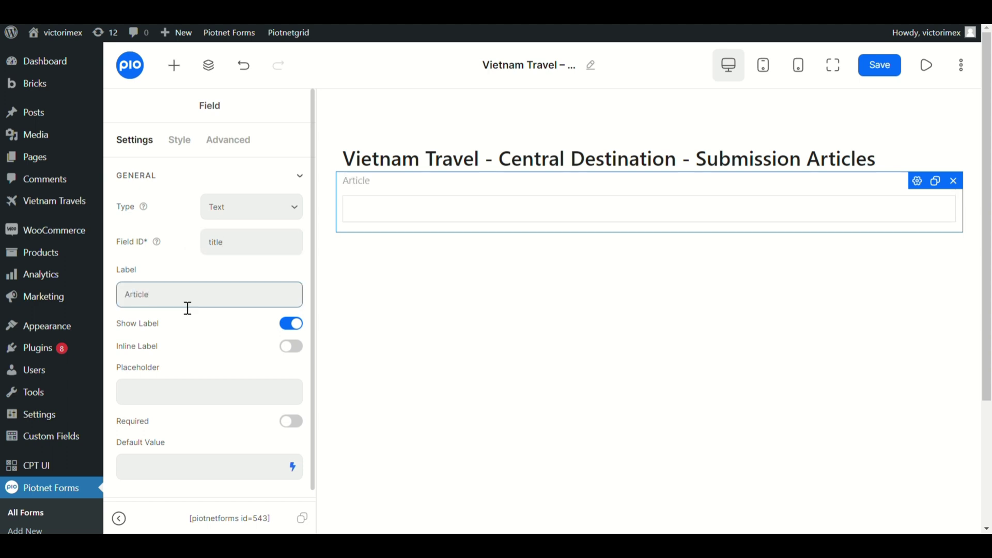
text( Title)
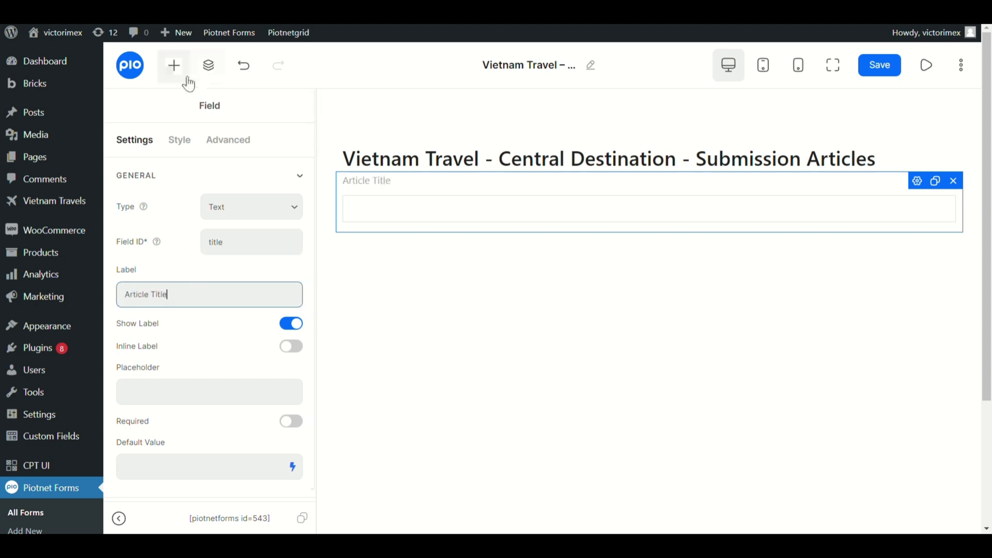
- Add a Terms Select field below Article Title, labelled "Term of Central Destinations" with the field ID term_central
click(188, 83)
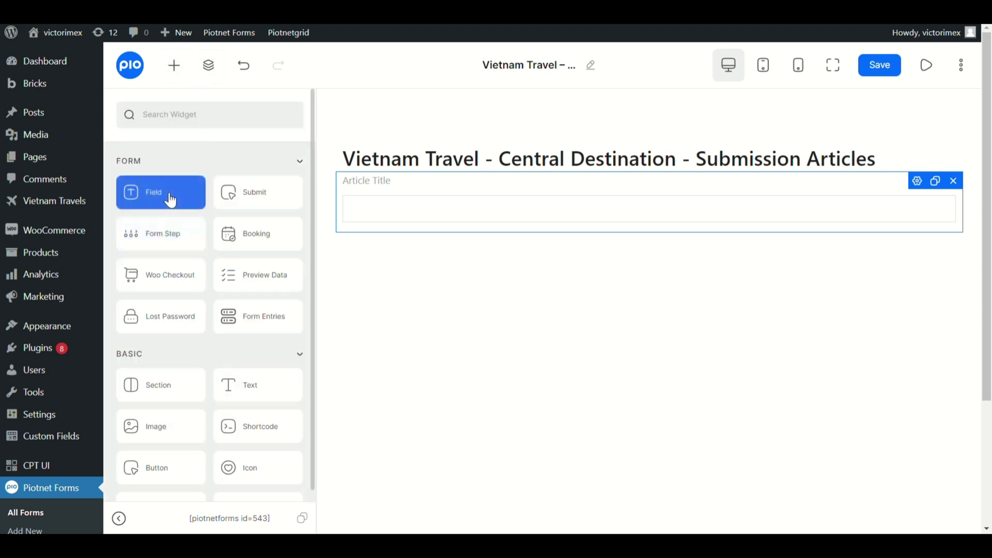
drag(171, 200, 459, 224)
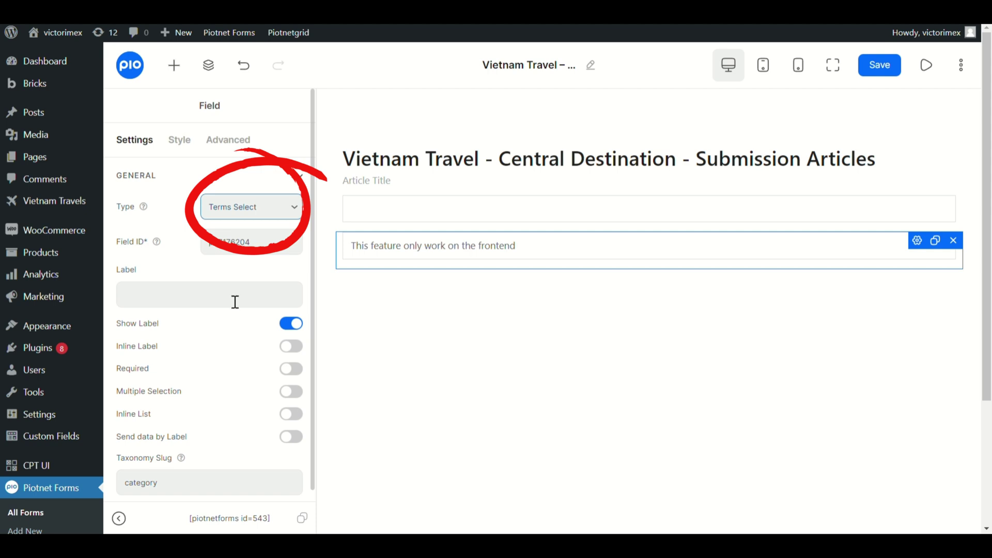
click(235, 302)
text(Term)
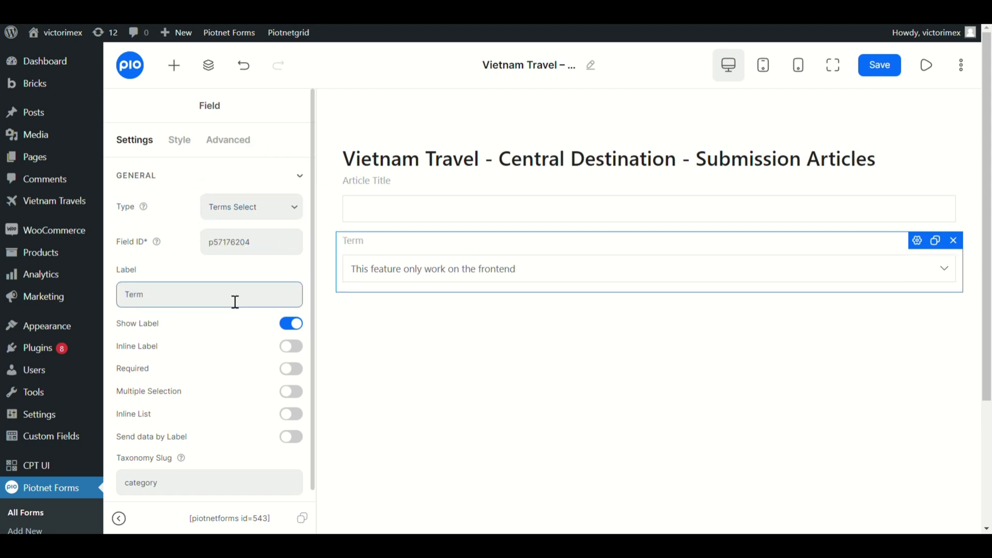
text( of Central Destinations)
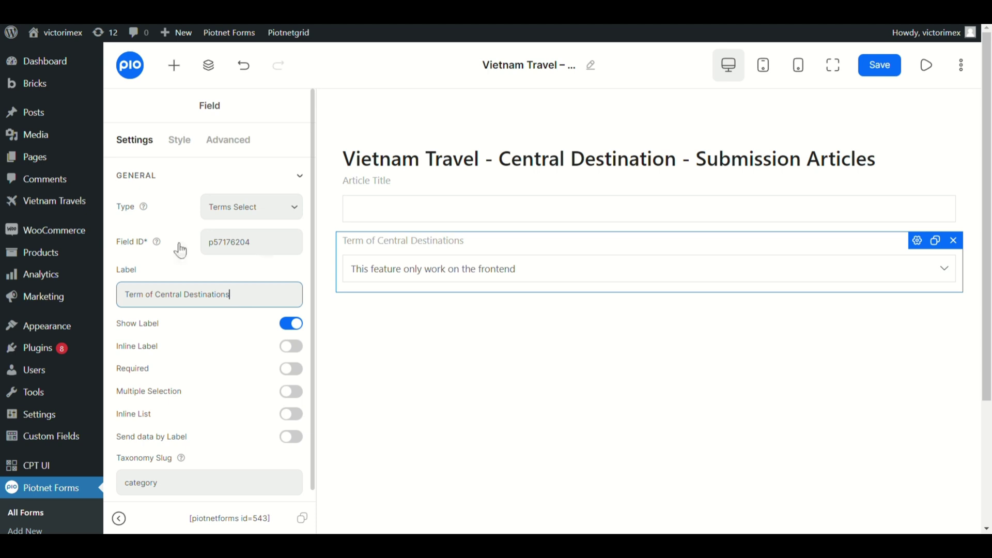
key(shift+Tab)
text(term_)
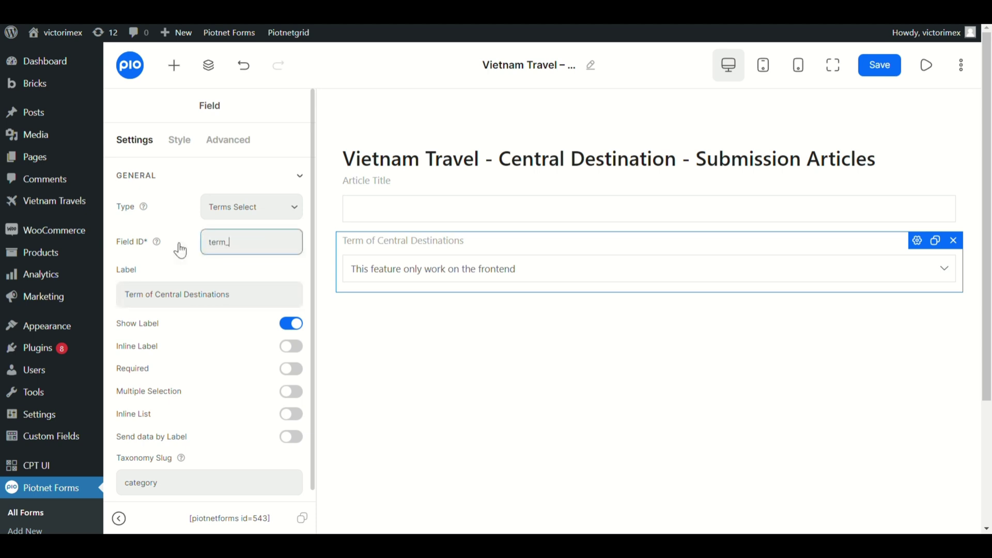
text(central)
- Set the terms field's taxonomy slug to central_destination and keep Select as its terms select type
scroll(180, 250, down, 2)
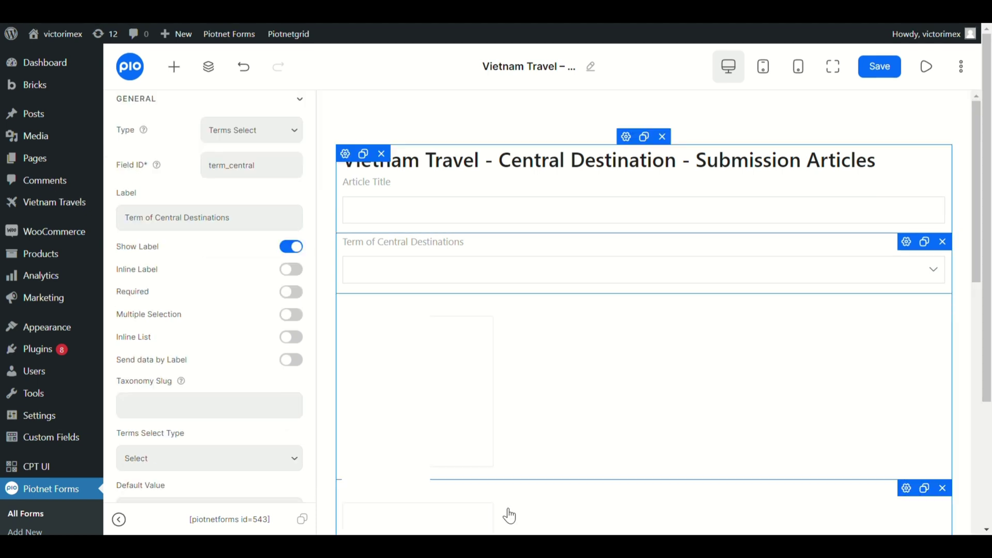
click(241, 409)
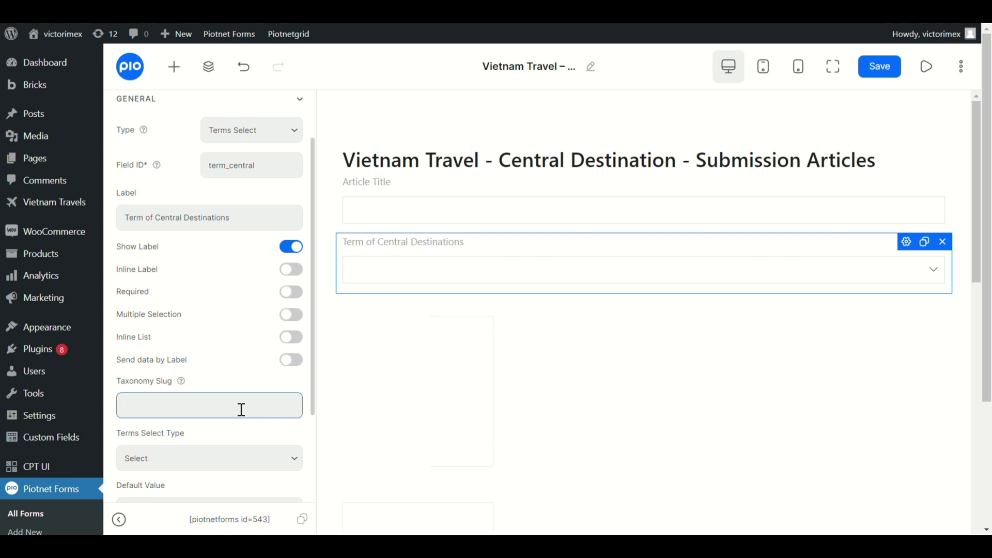
text(central_destination)
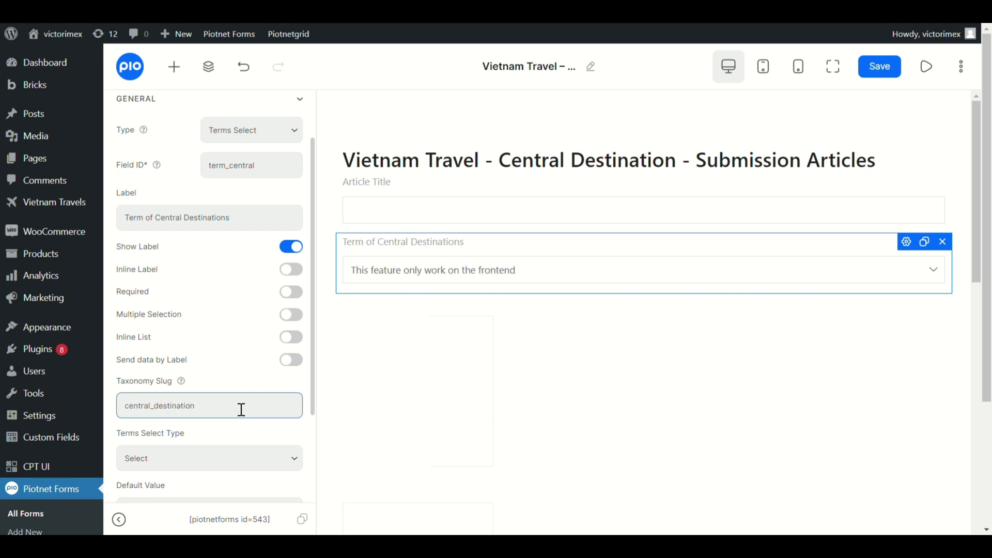
scroll(261, 383, down, 3)
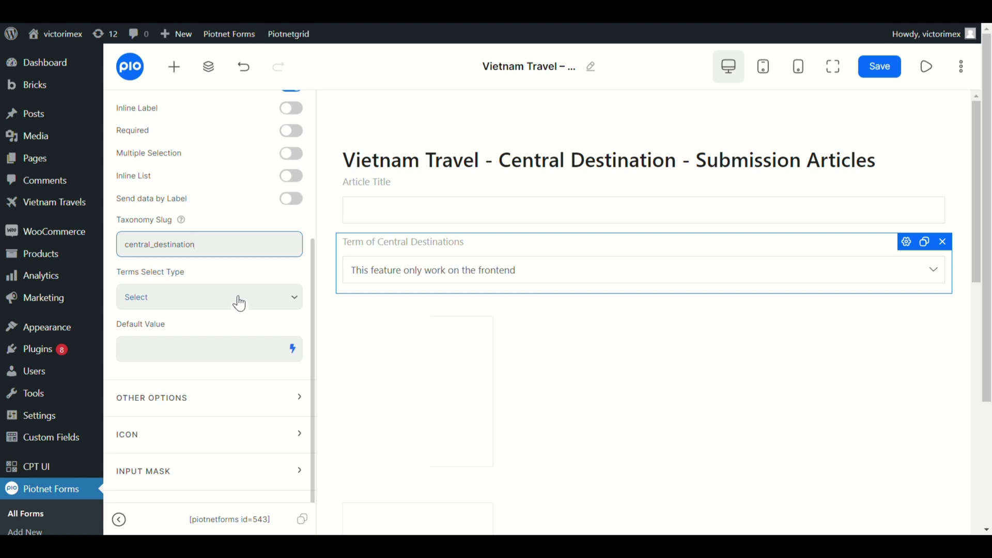
click(239, 303)
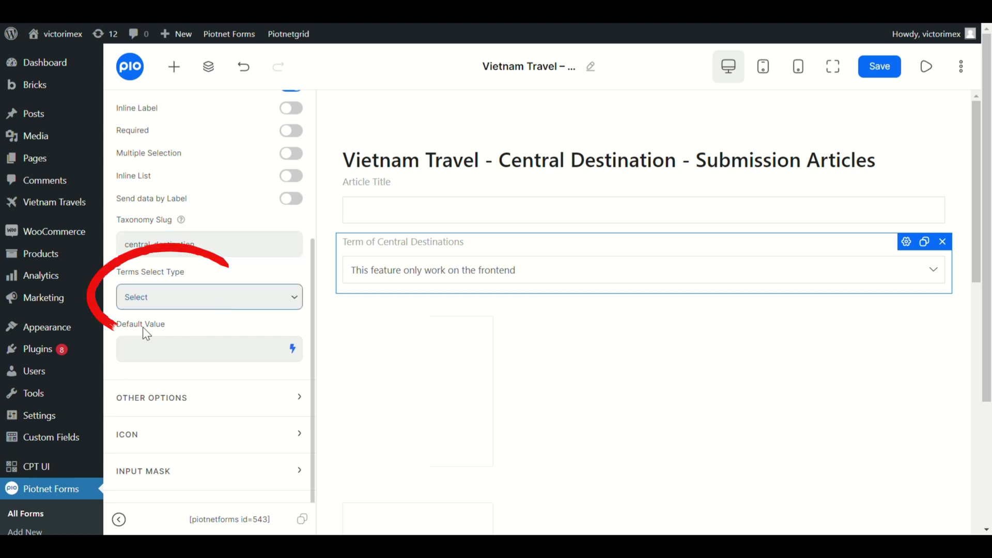
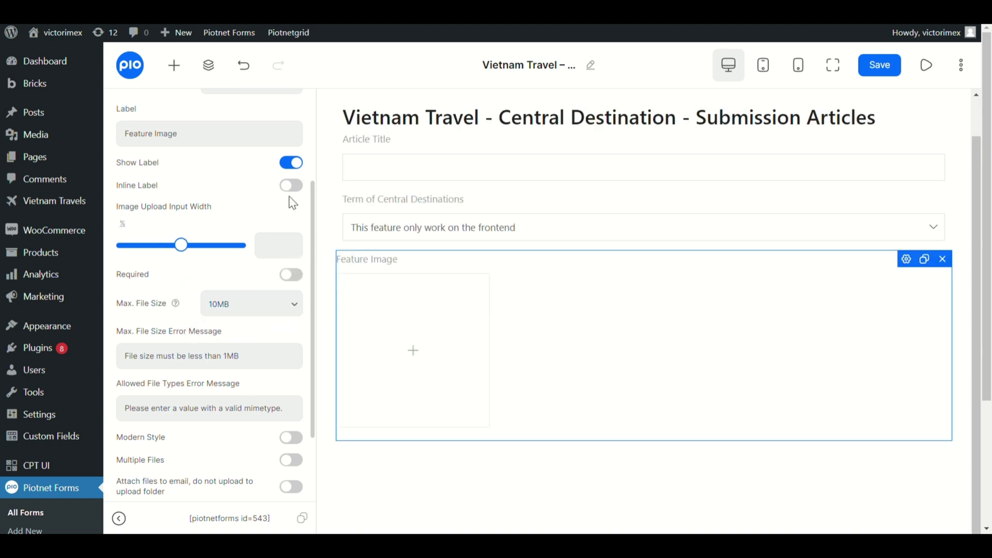
- Make the Feature Image field required with a required mark, and duplicate the field
click(295, 277)
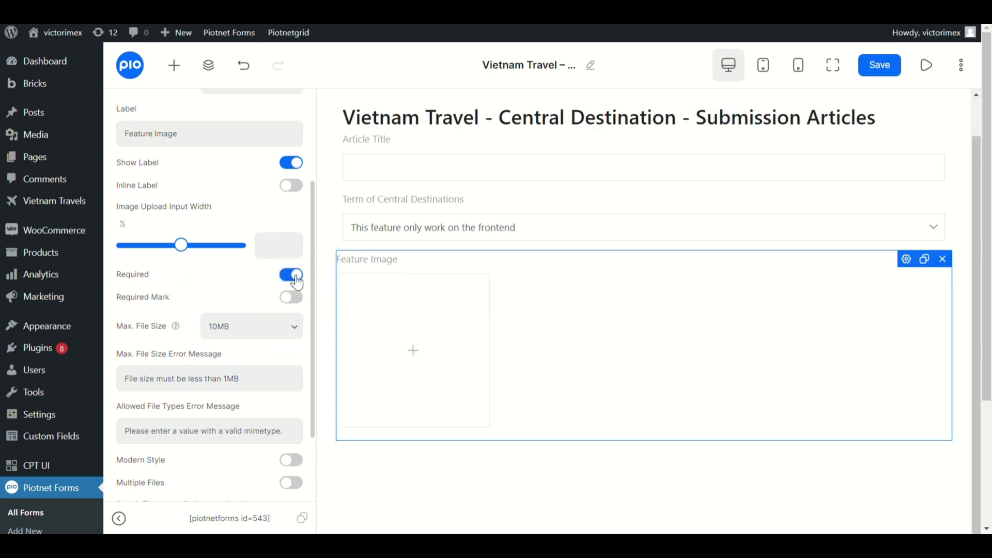
click(292, 298)
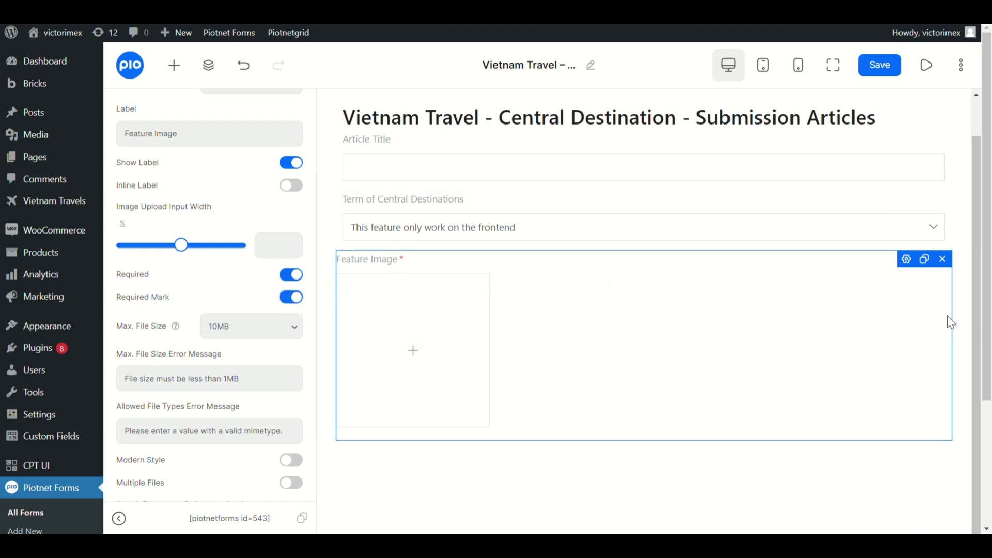
click(925, 259)
scroll(870, 269, down, 1)
scroll(869, 269, down, 3)
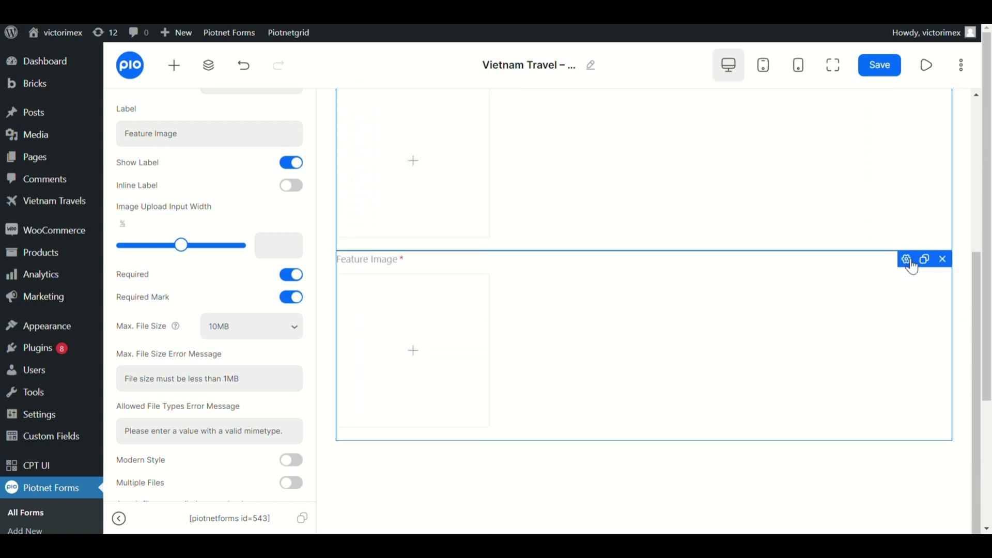
- Give the duplicated image upload field the ID gallery_images and the label Gallery Images
click(907, 260)
scroll(180, 225, up, 3)
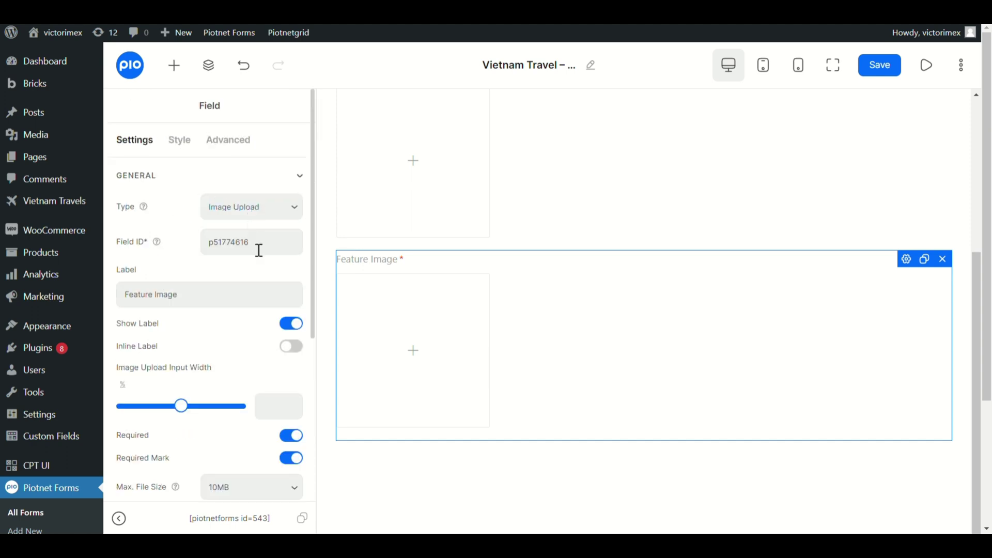
double_click(224, 246)
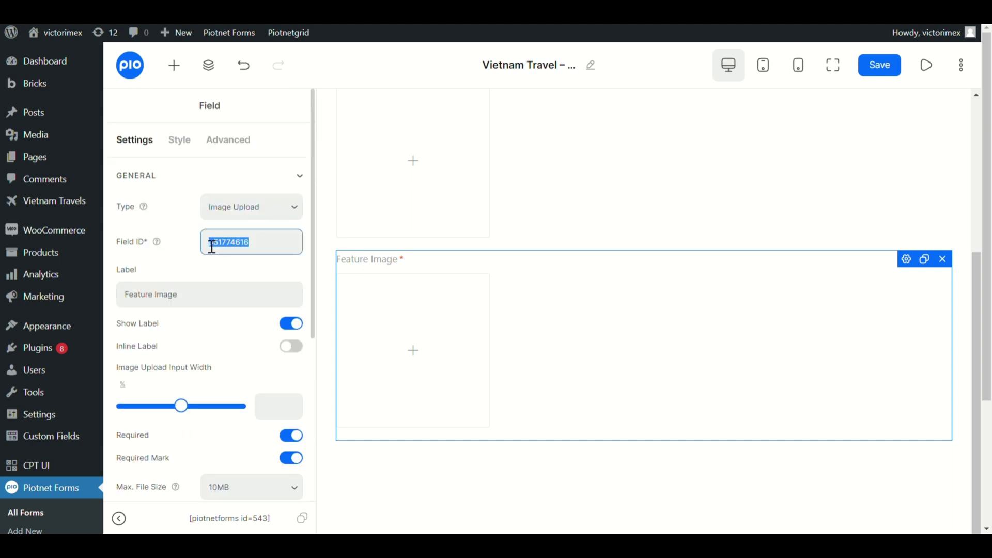
text(aallery_images)
drag(155, 295, 118, 302)
text(Gallery)
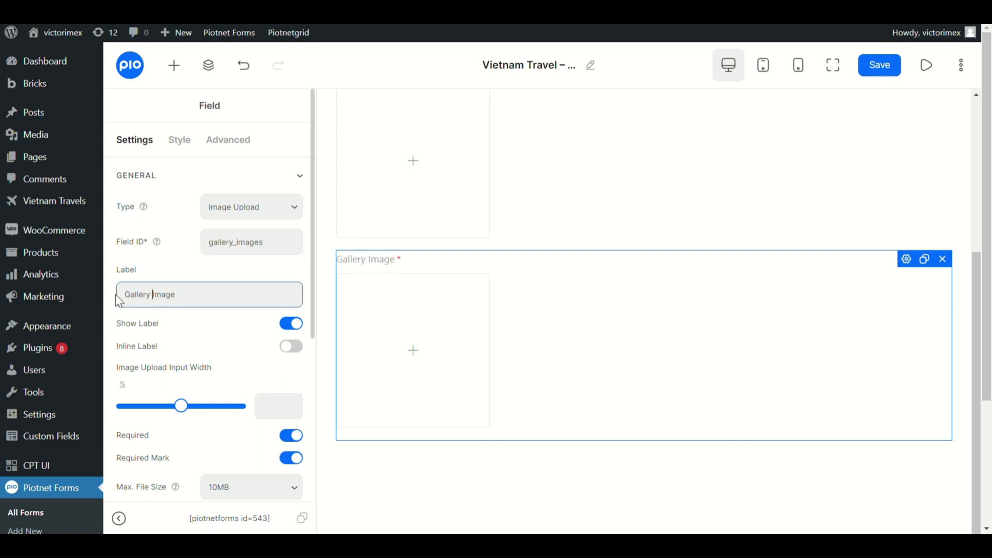
click(222, 306)
text(s)
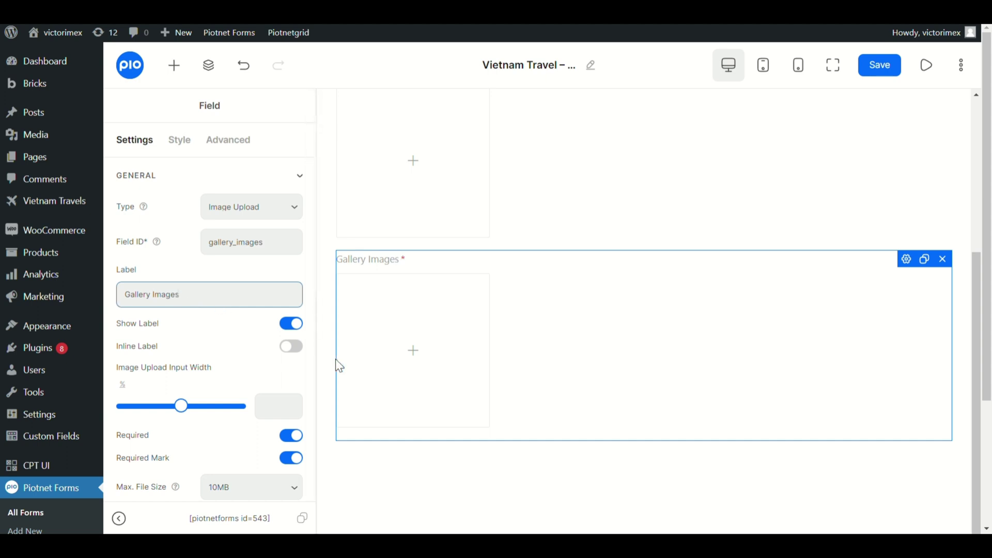
- Make the Gallery Images field optional and let it accept multiple files, with a maximum of 4
click(305, 341)
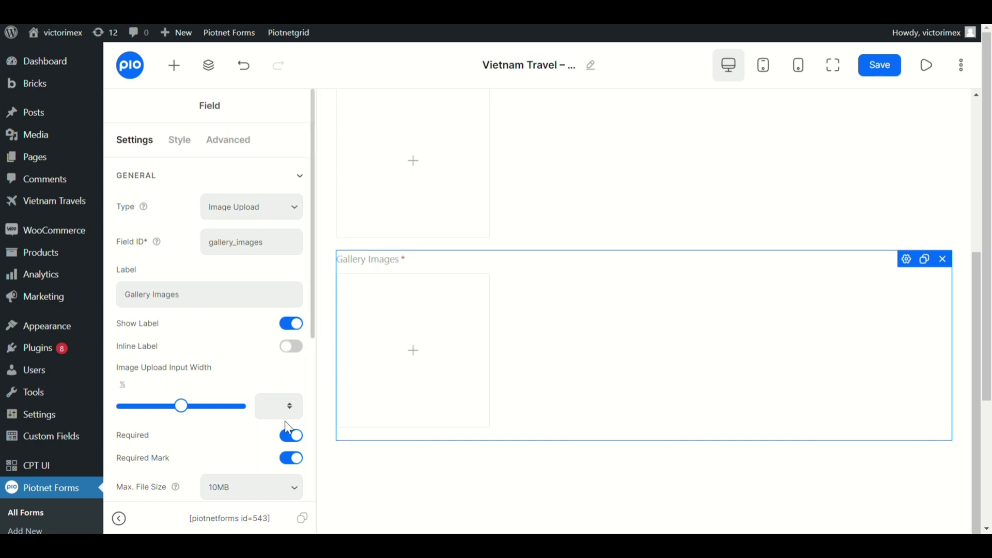
click(290, 437)
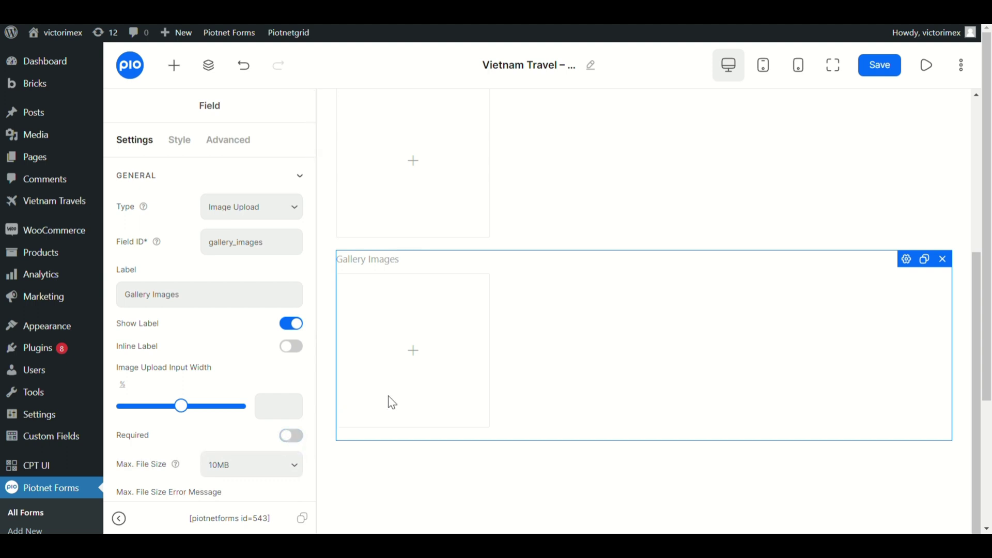
scroll(264, 392, down, 5)
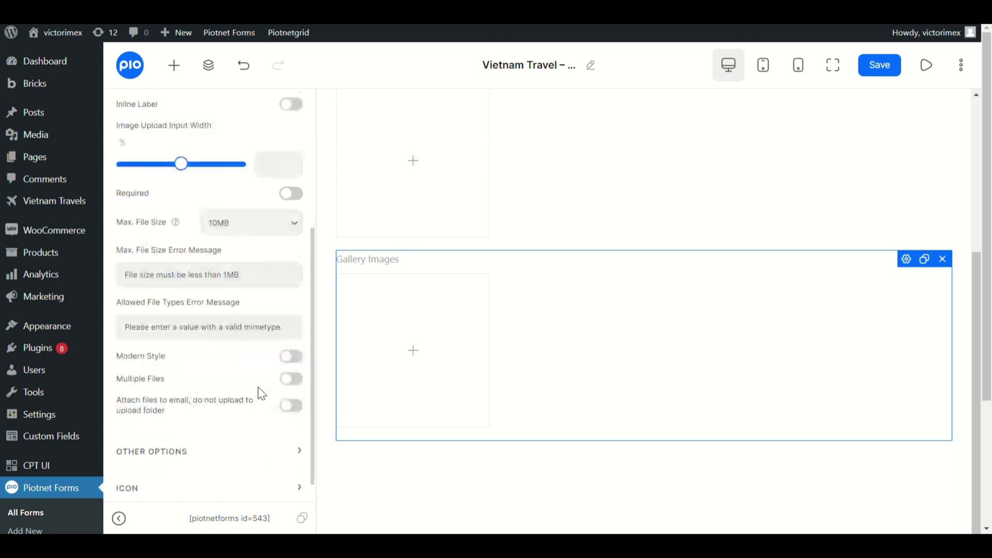
click(291, 381)
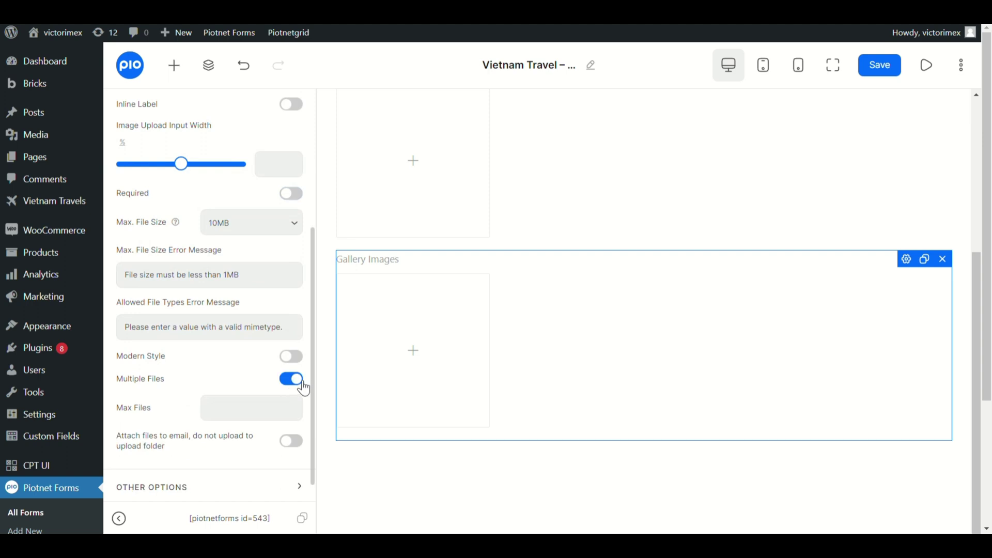
click(278, 411)
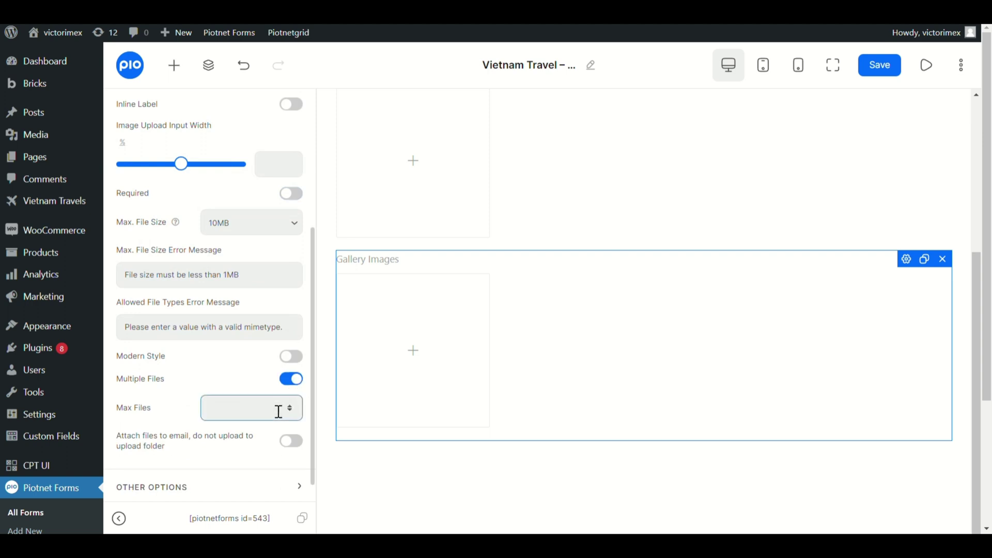
text(4)
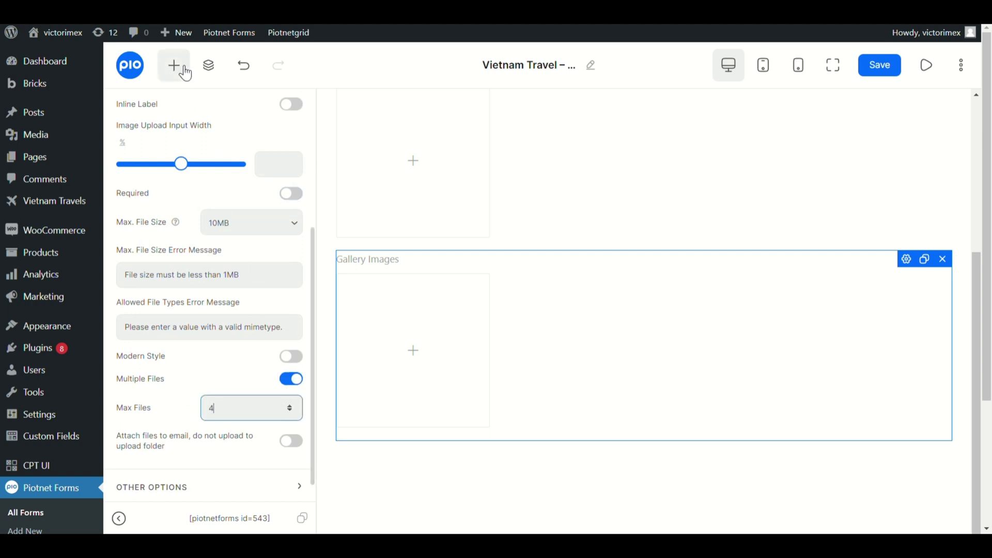
- Add a field below Gallery Images and set its type to Textarea
click(176, 66)
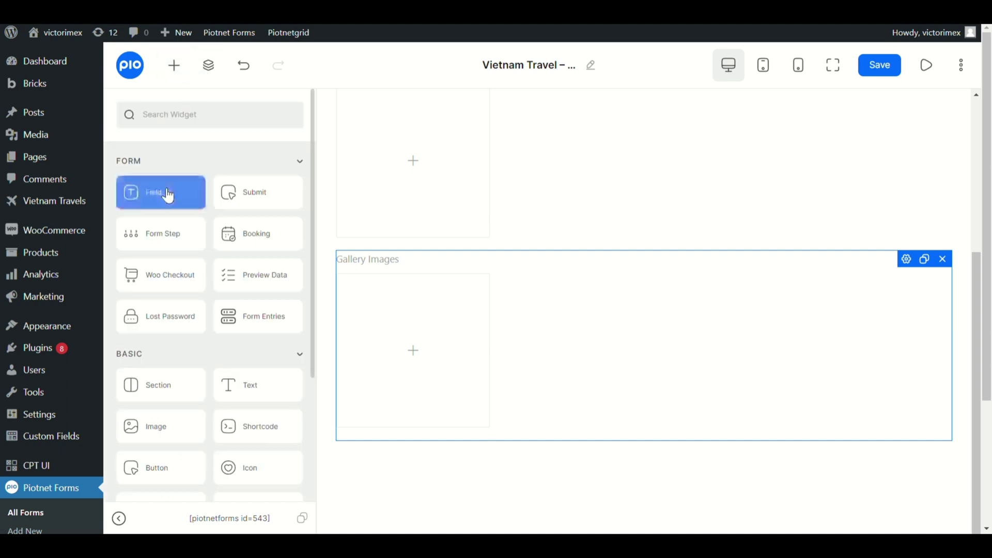
drag(166, 195, 561, 450)
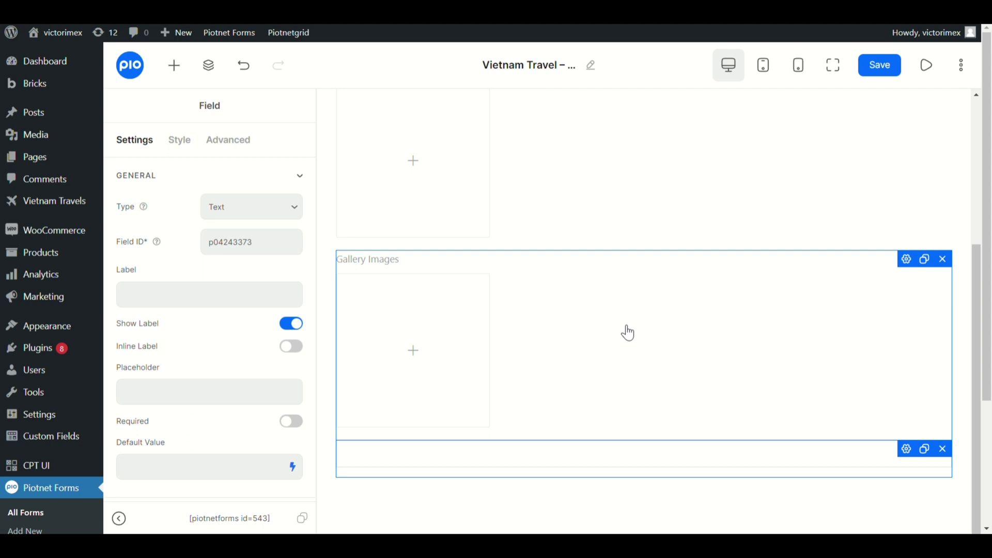
scroll(624, 334, down, 1)
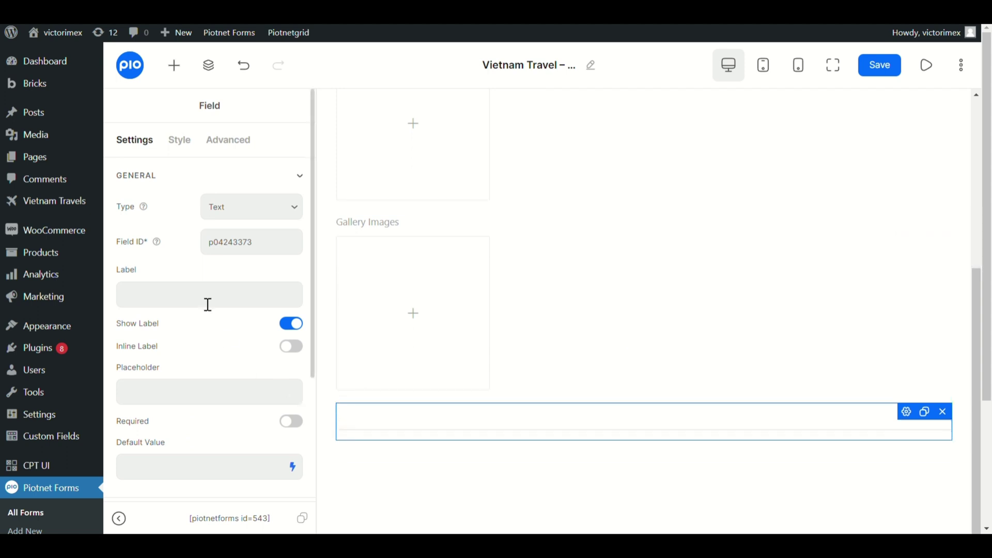
click(238, 209)
- Give the new textarea the field ID quick_look and the label "A Quick Look"
click(264, 251)
double_click(264, 251)
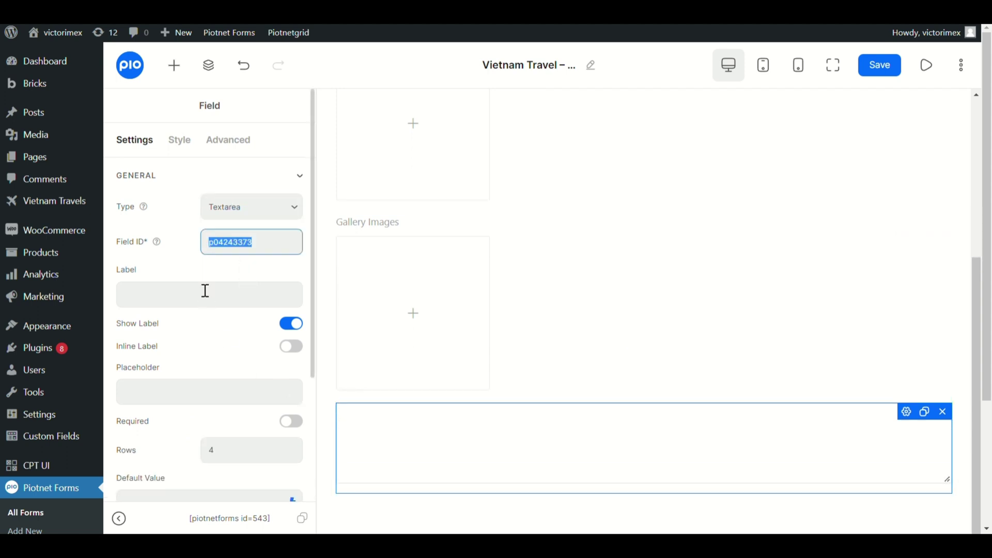
text(quick_look)
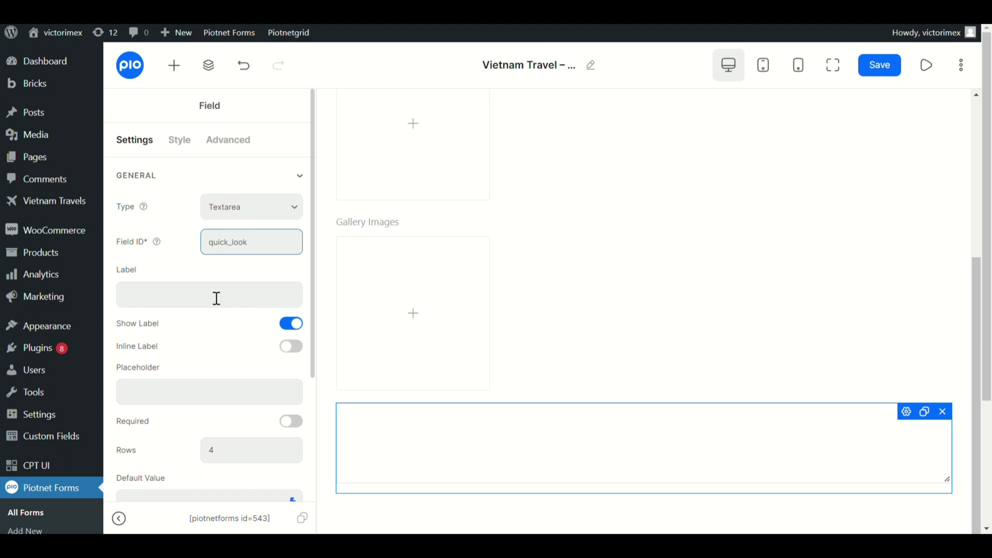
click(217, 299)
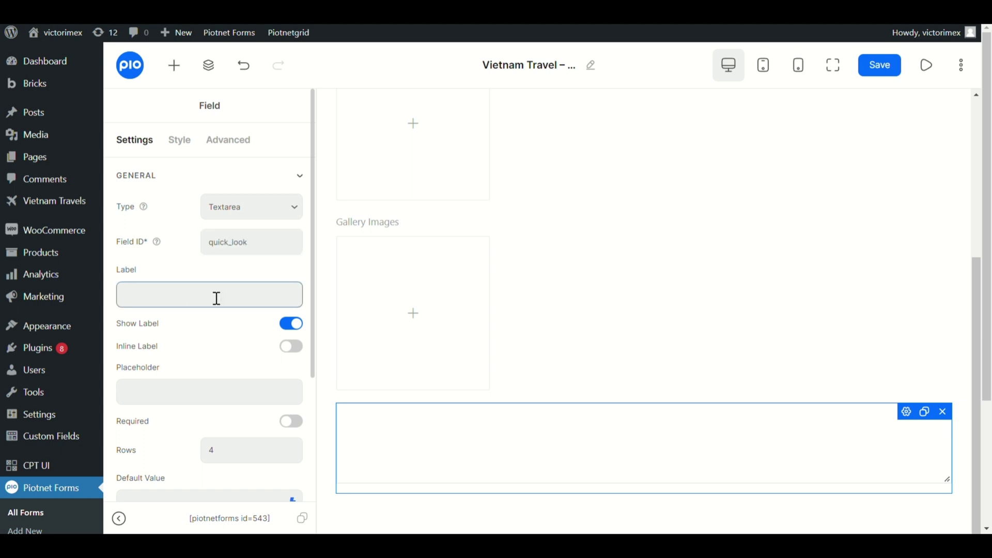
text(A Quick Look)
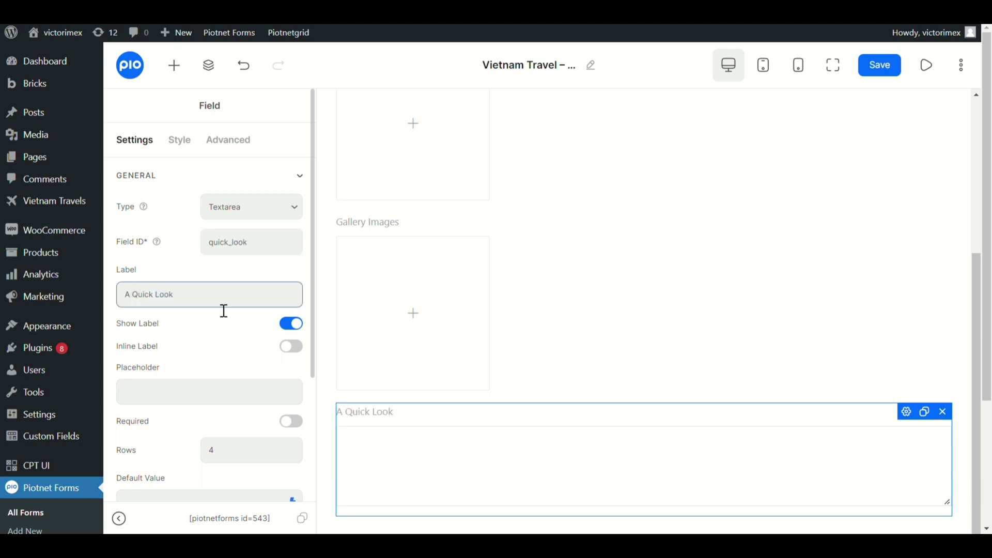
scroll(157, 385, down, 2)
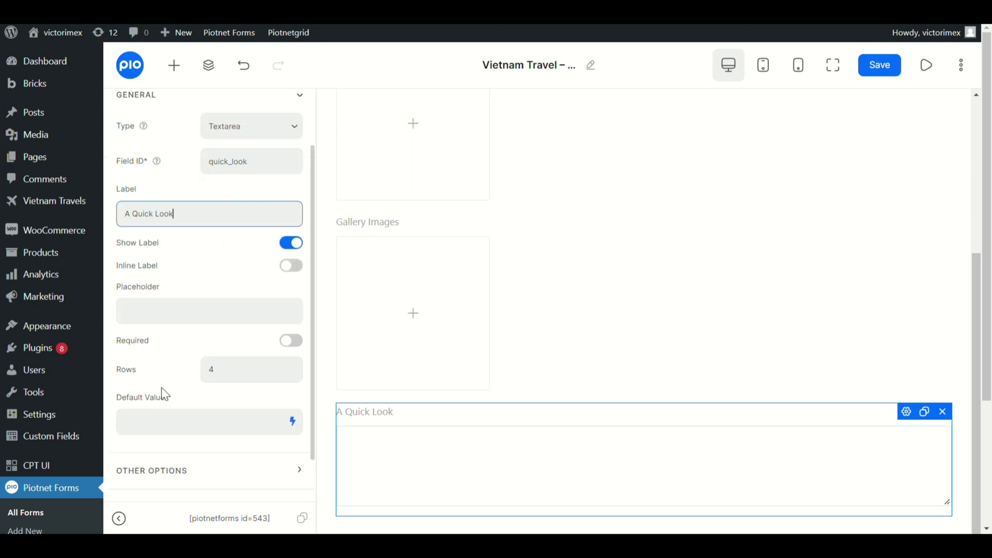
- Duplicate the A Quick Look textarea and give the copy the field ID detailed_description and the label "Detailed Description"
scroll(569, 372, down, 2)
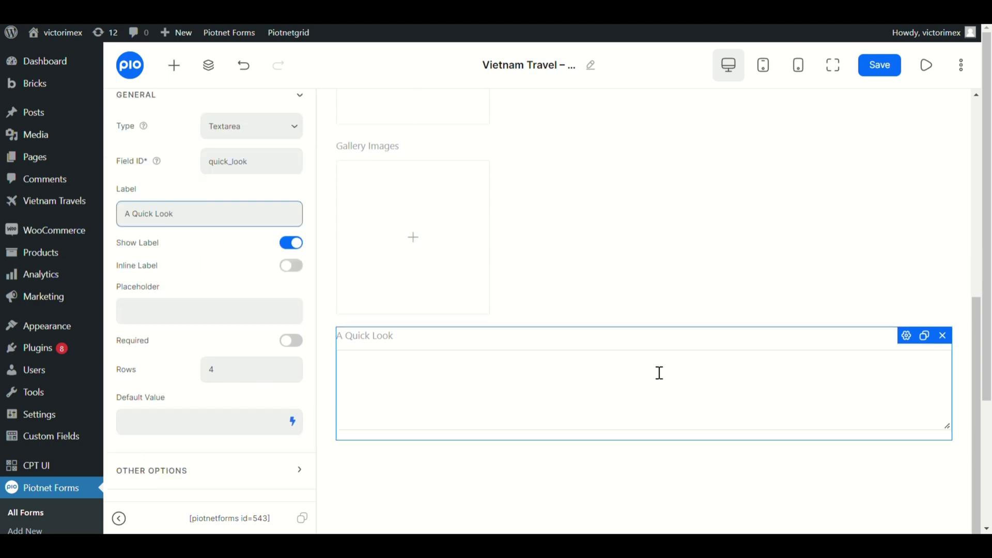
click(925, 336)
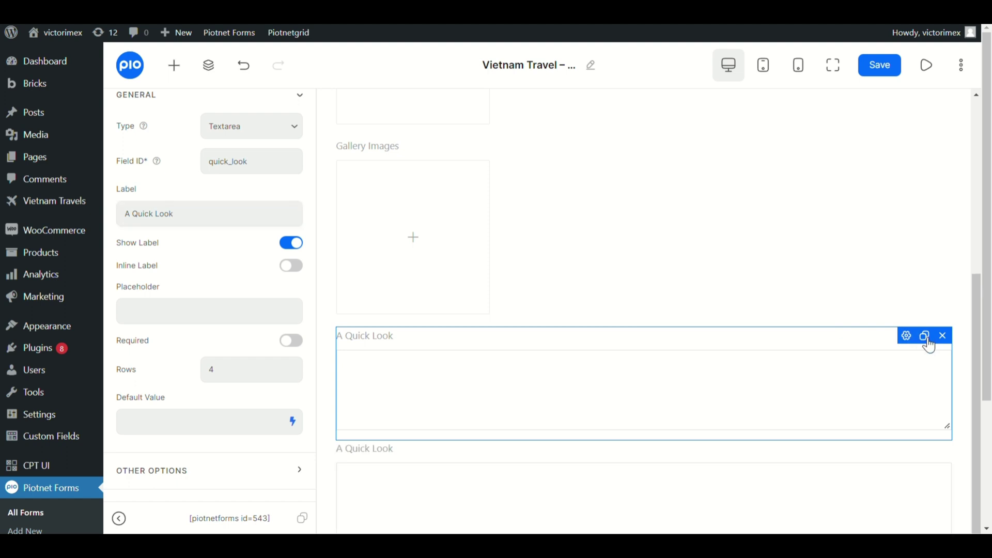
scroll(651, 521, down, 3)
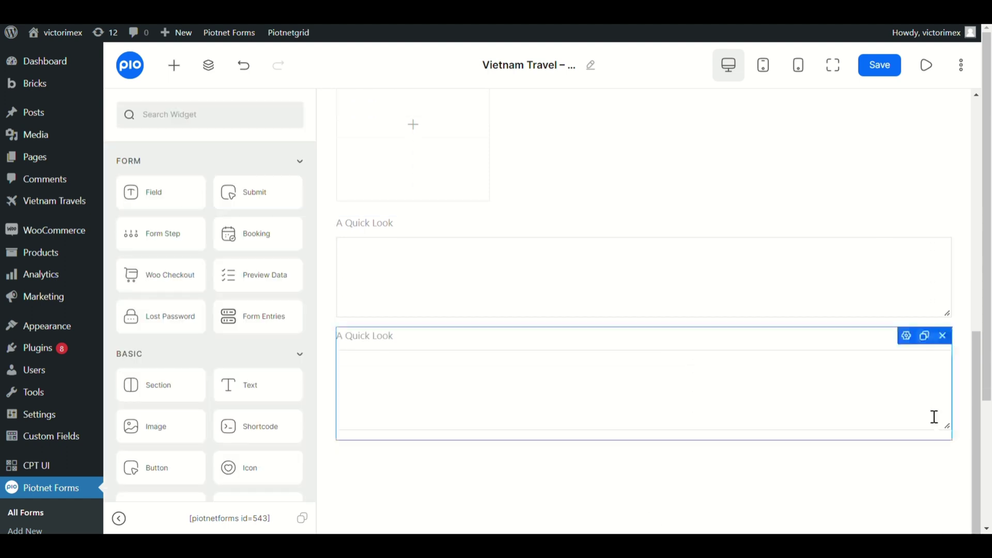
click(907, 336)
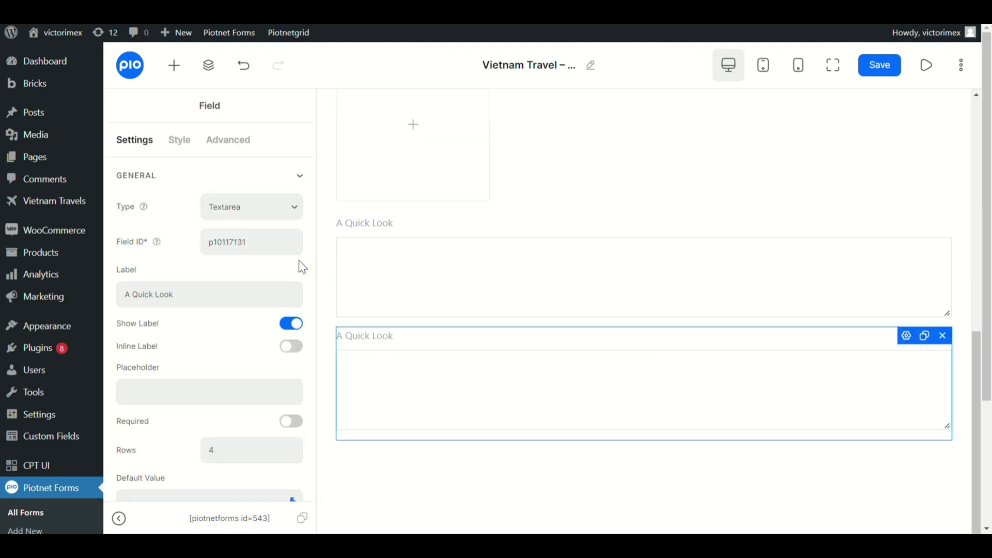
double_click(222, 249)
text(detailed_description)
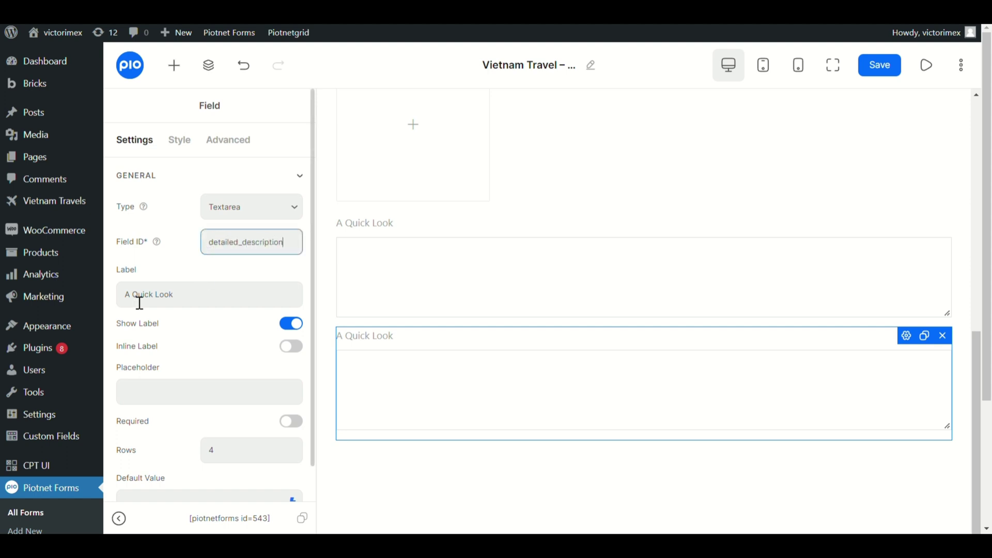
triple_click(118, 300)
text(De)
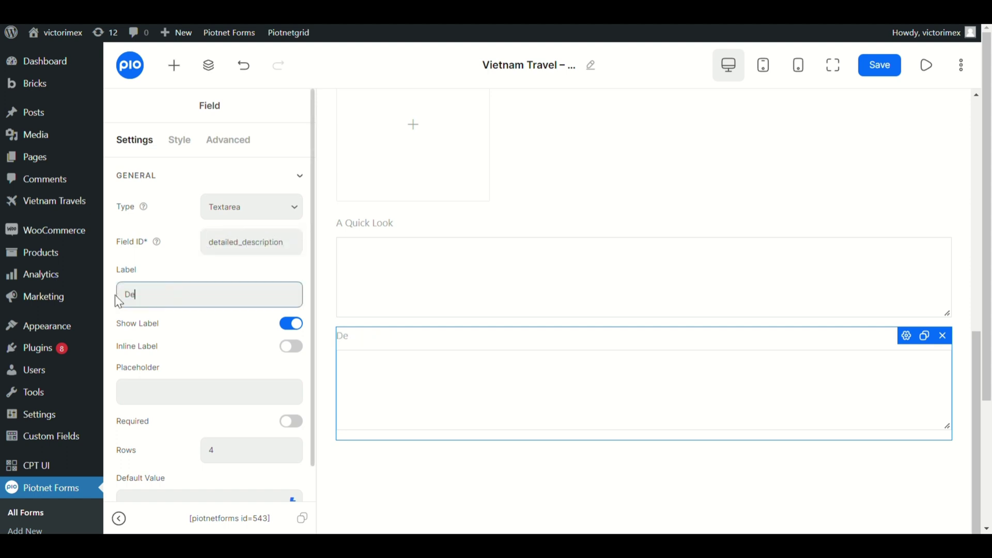
text(tailed Description)
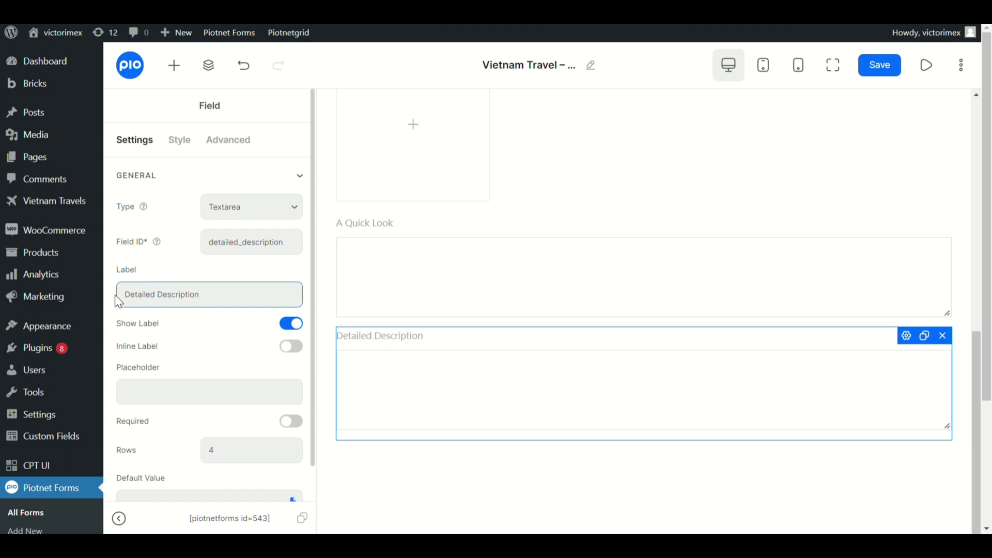
click(550, 95)
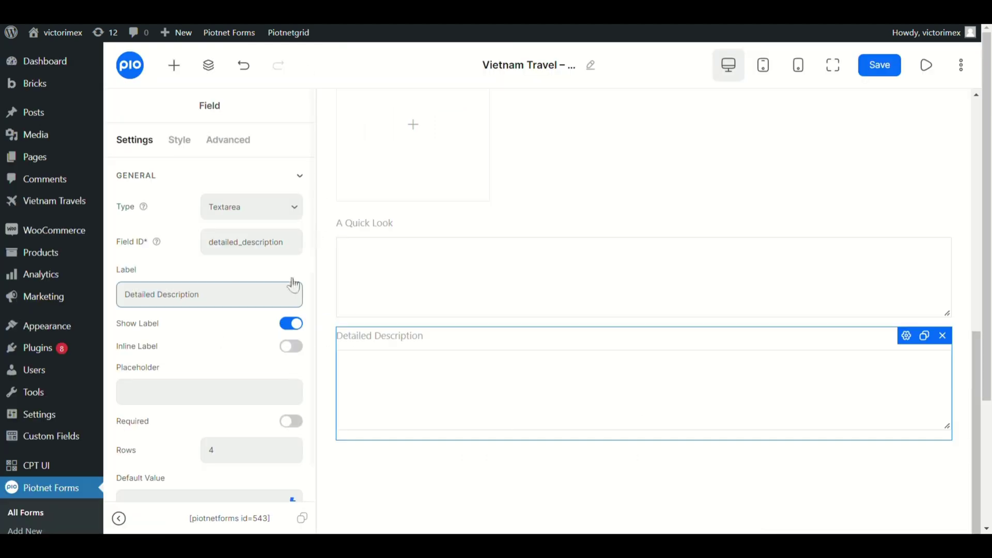
- Duplicate the Detailed Description field and change the copy's type to Number
scroll(926, 351, down, 1)
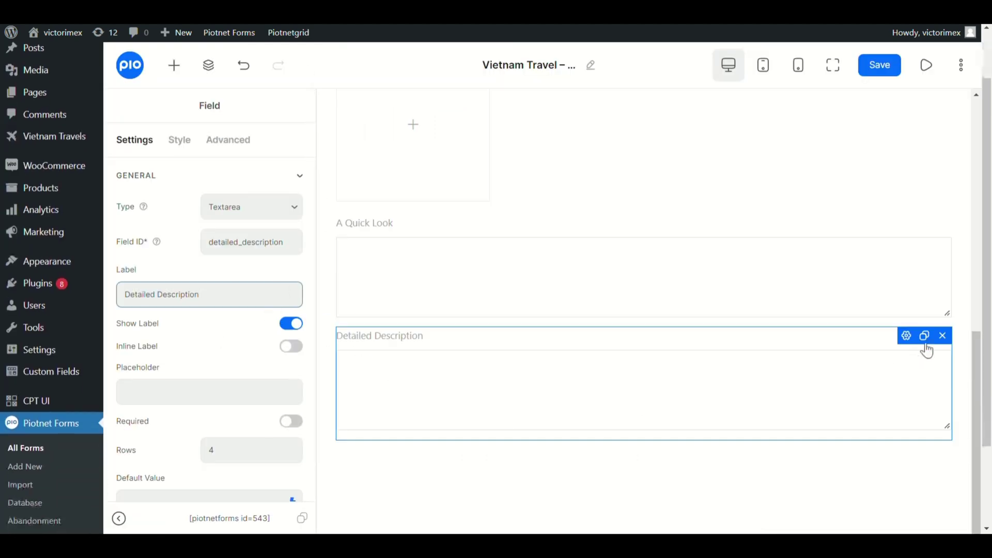
click(924, 337)
scroll(929, 345, down, 2)
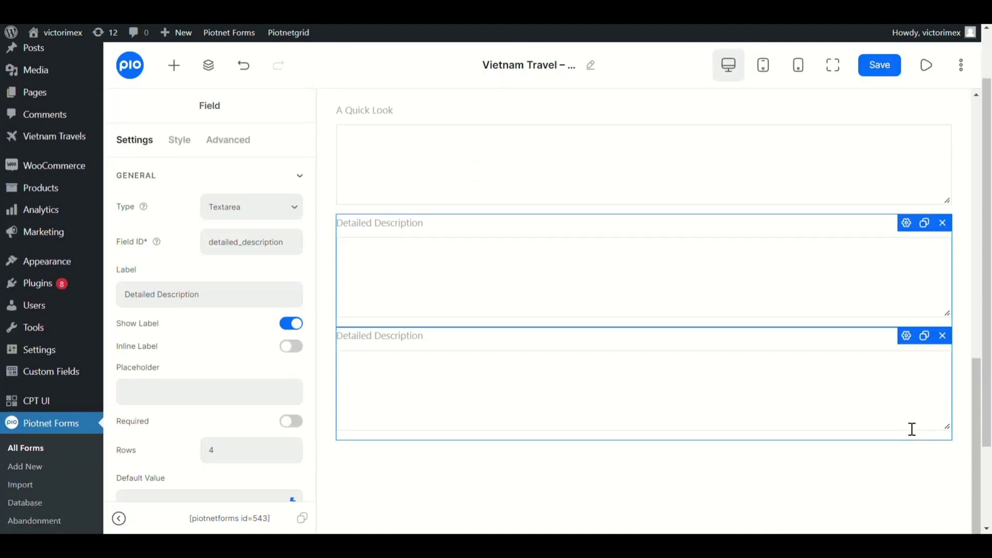
click(910, 344)
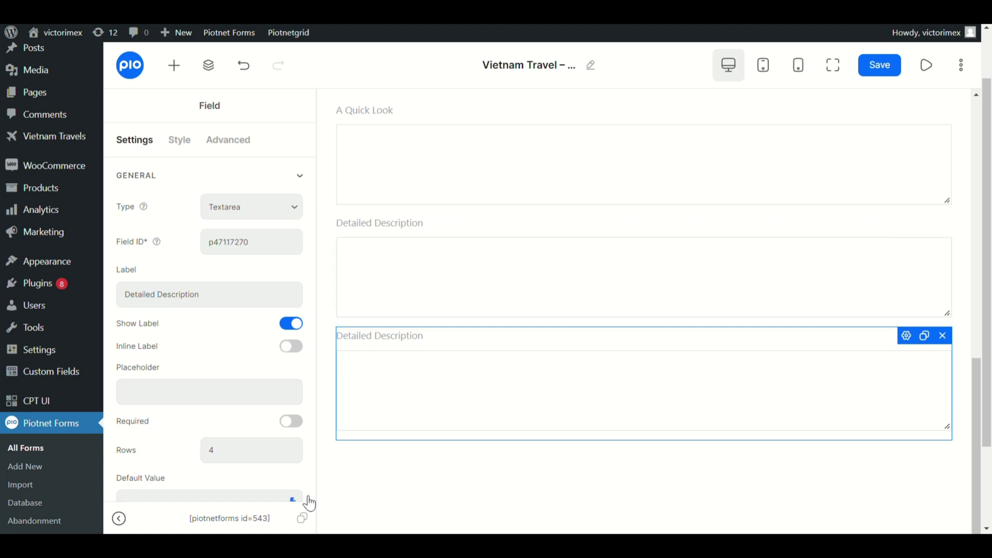
click(270, 216)
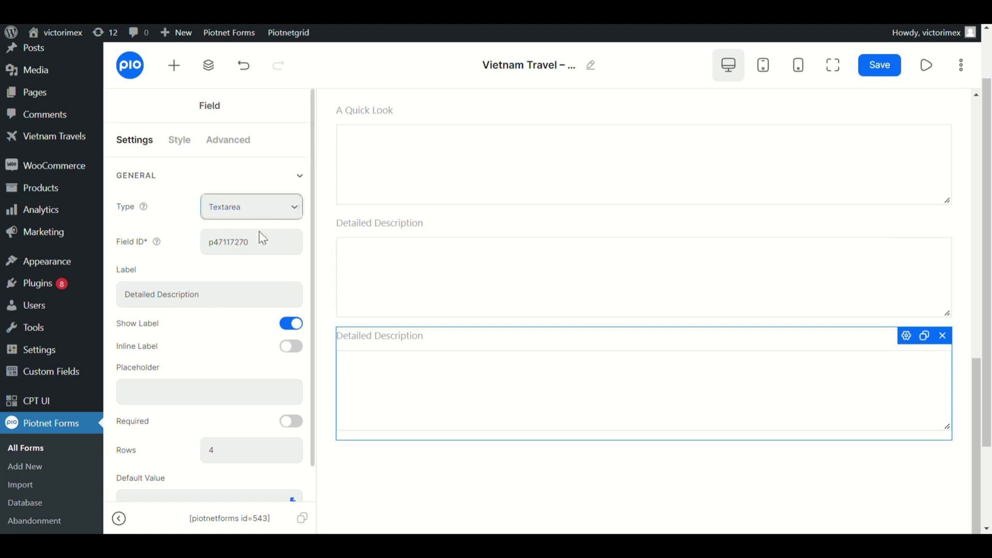
click(259, 259)
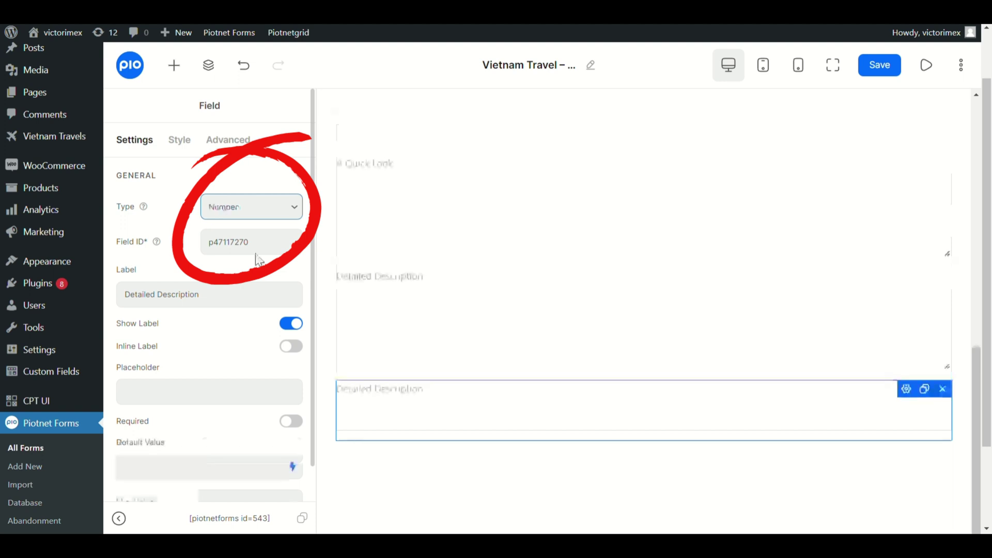
- Give the new number field the ID price_plan and the label "Price Plan"
drag(262, 250, 215, 251)
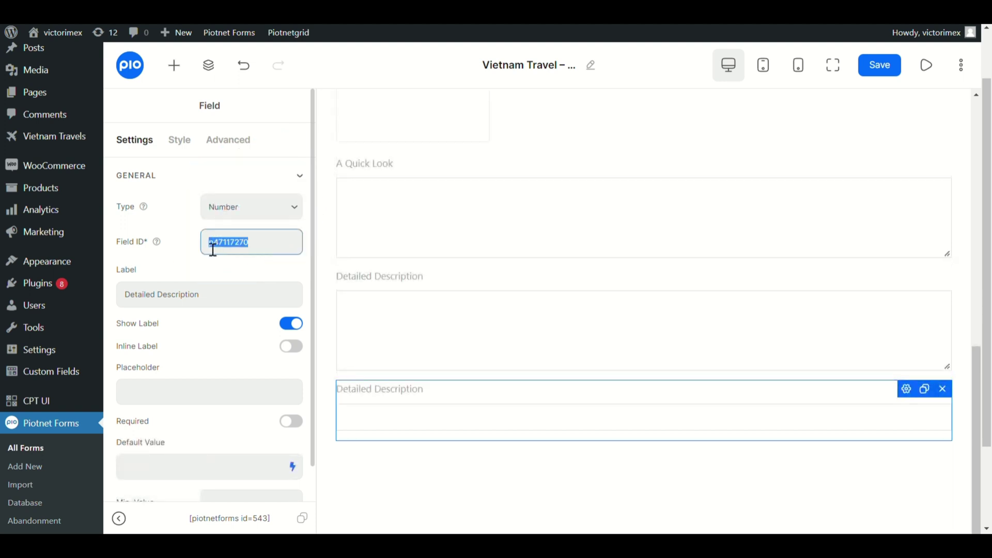
text(price_plans)
triple_click(236, 304)
mouse_move(91, 310)
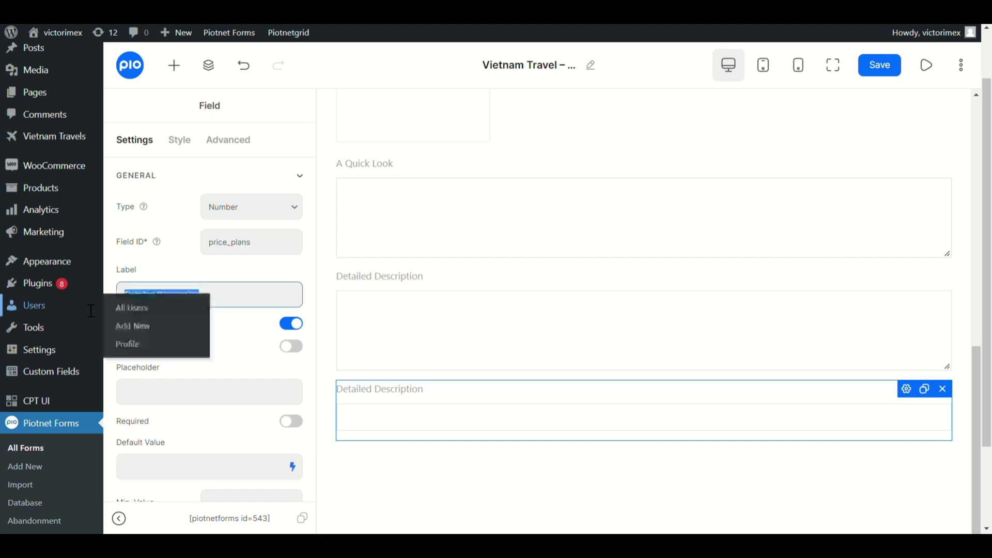
text(Price Plan)
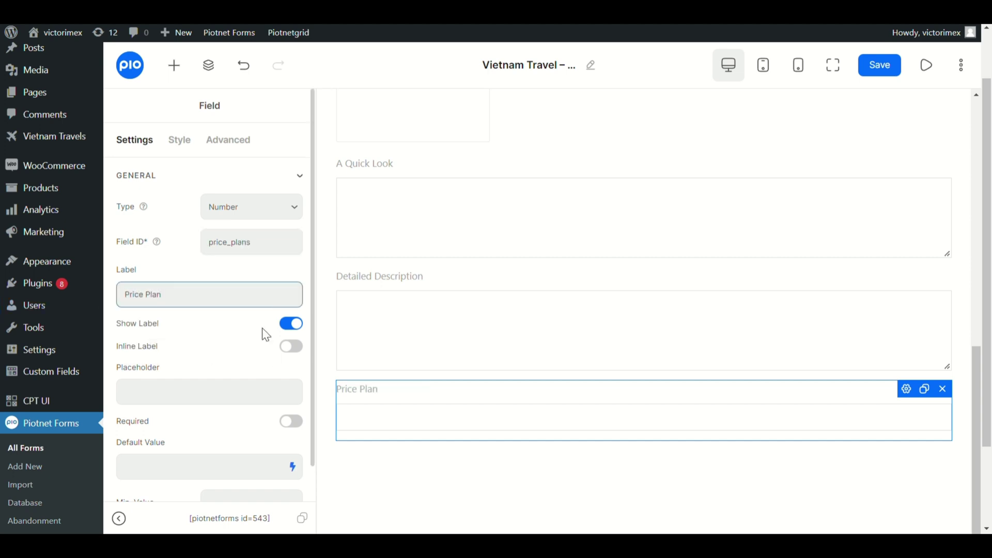
click(273, 252)
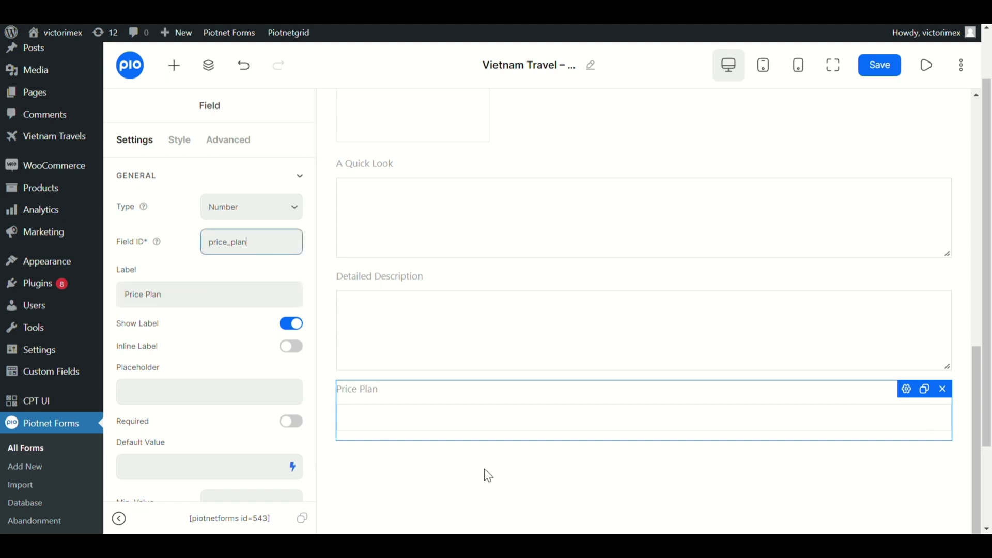
- Duplicate the Price Plan number field and give the copy the field ID capacity and the label "Capacity"
click(926, 390)
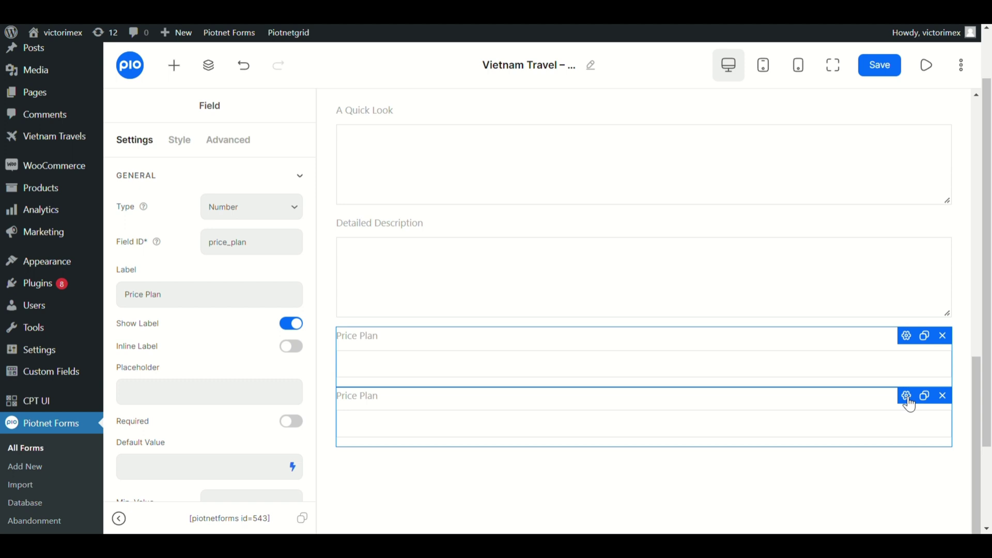
click(907, 398)
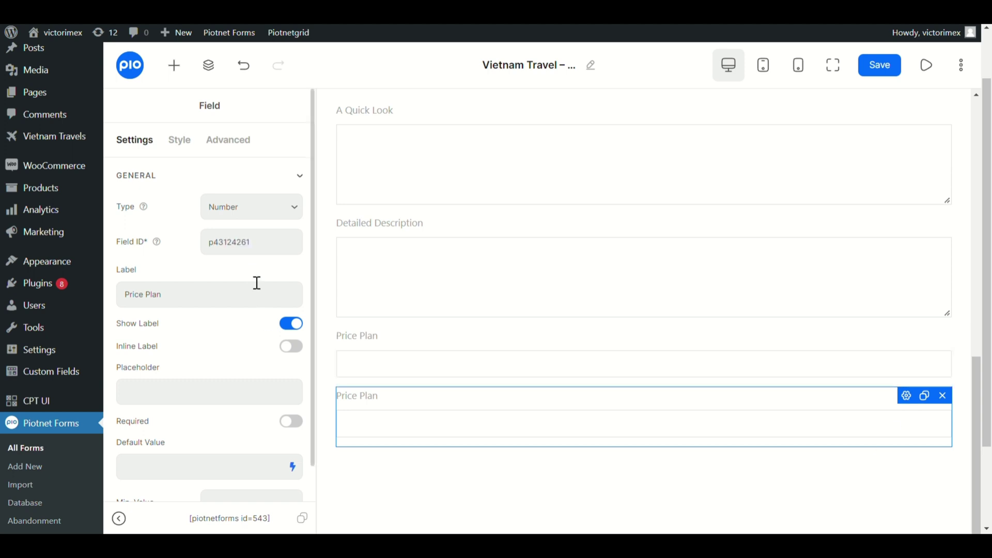
drag(268, 248, 198, 252)
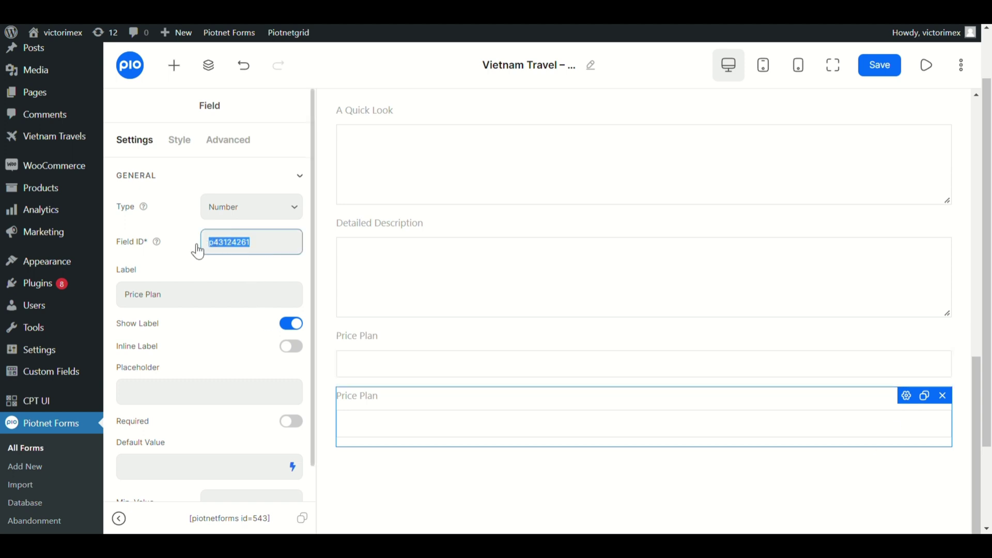
text(capacity)
drag(173, 303, 2, 305)
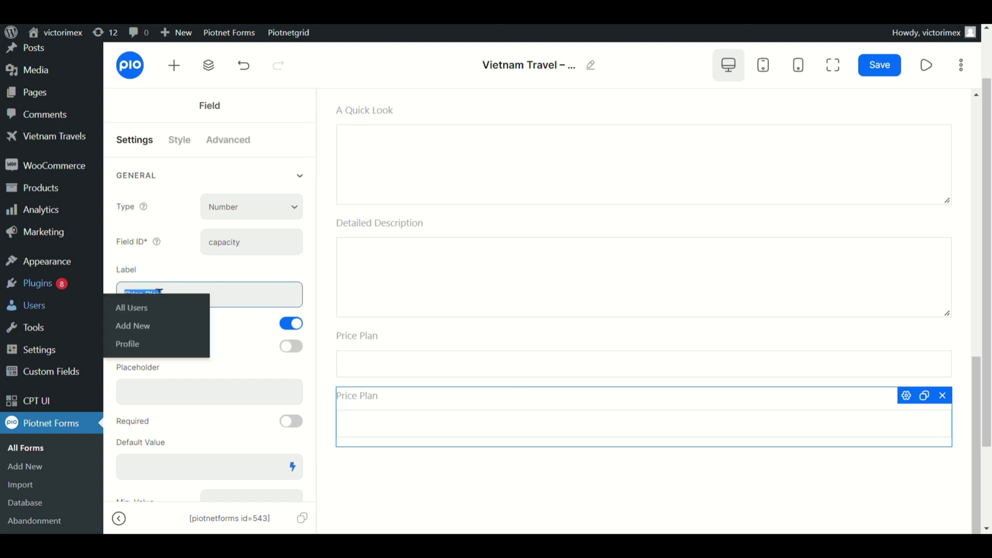
text(Capacity)
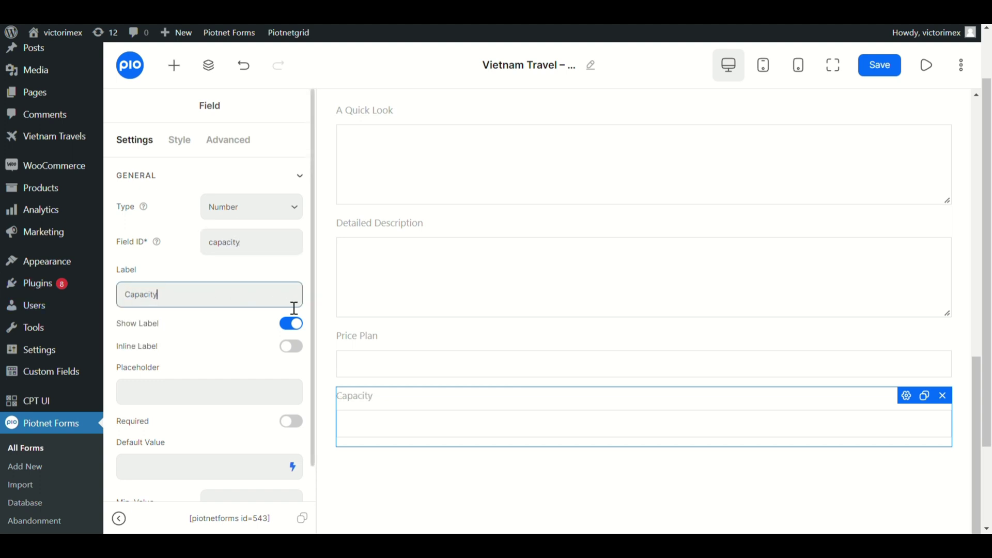
- Duplicate the Capacity field and change the copy's type to Select
click(924, 395)
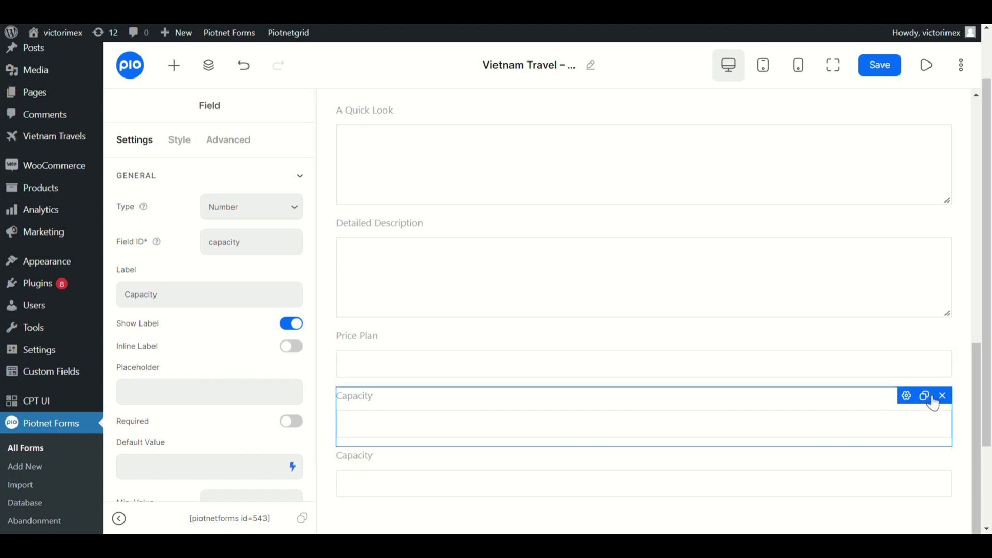
scroll(934, 405, down, 1)
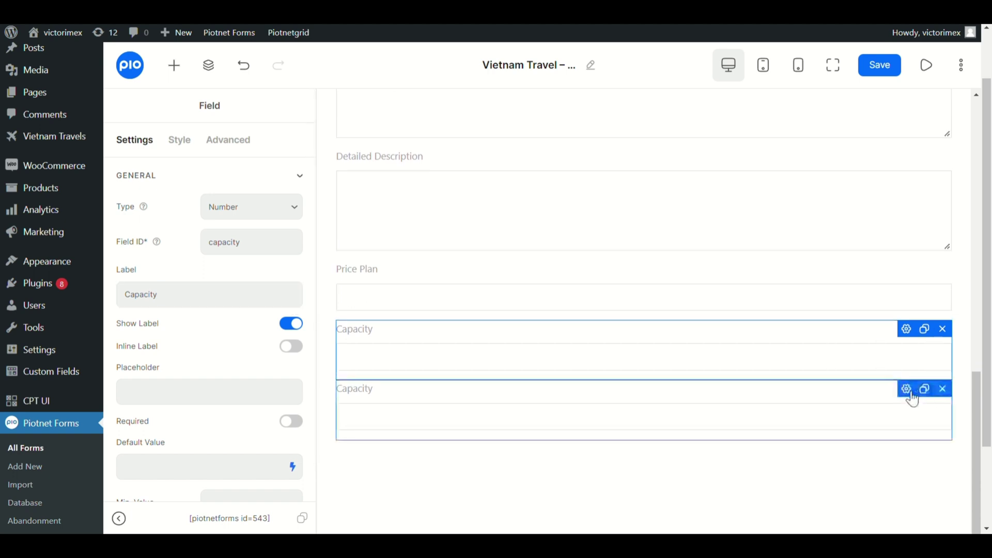
click(912, 395)
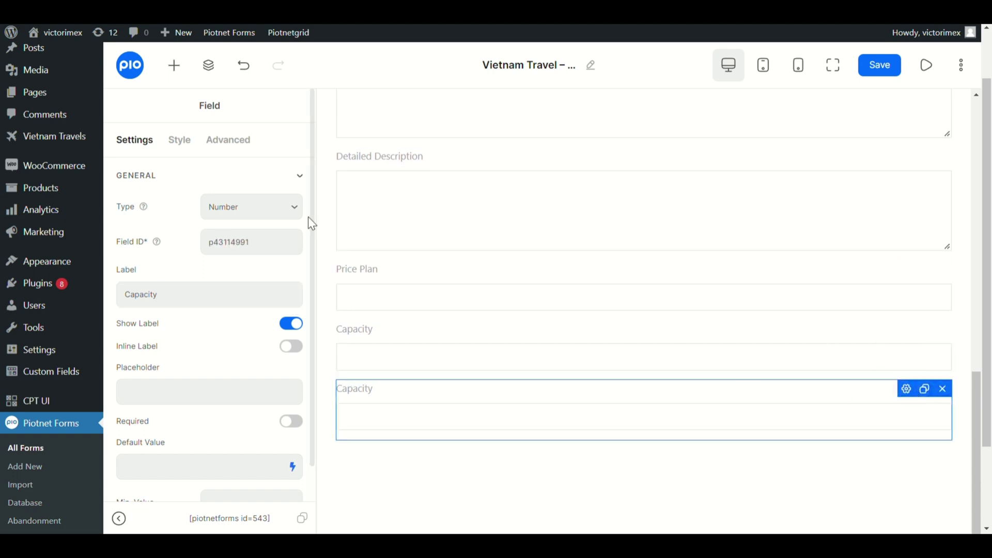
click(279, 213)
click(255, 300)
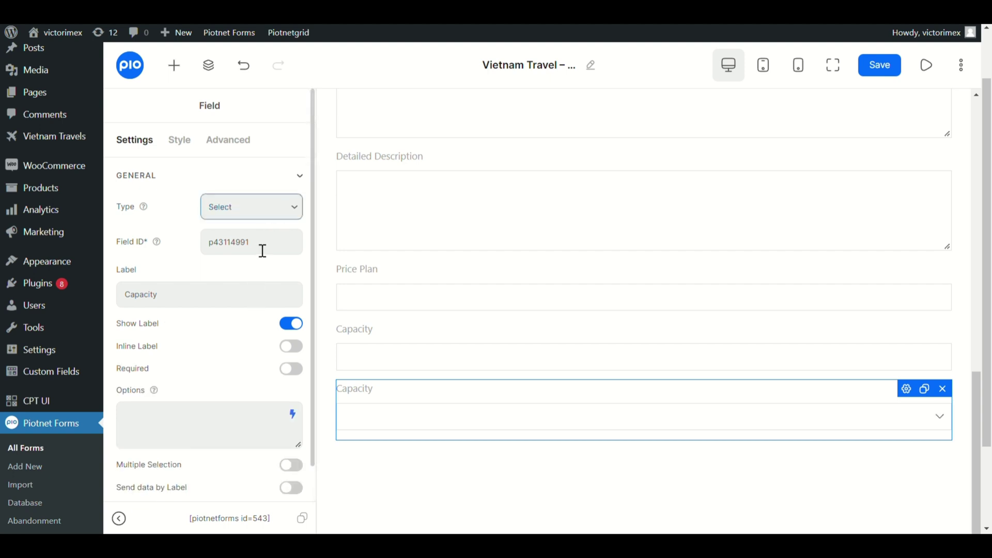
- Give the new select field the ID package and the label "Package"
drag(261, 250, 211, 250)
key(BackSpace)
text(package)
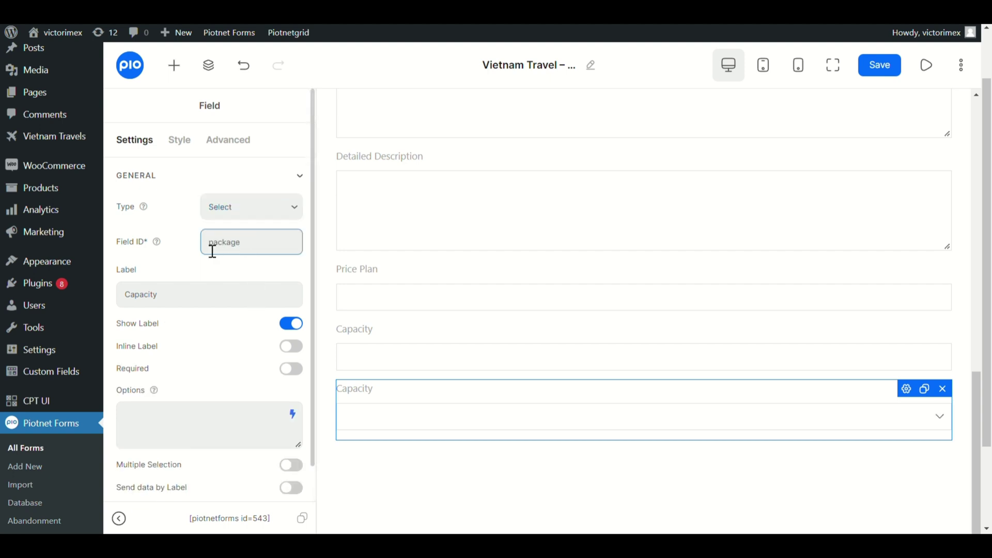
drag(172, 300, 126, 295)
text(Package)
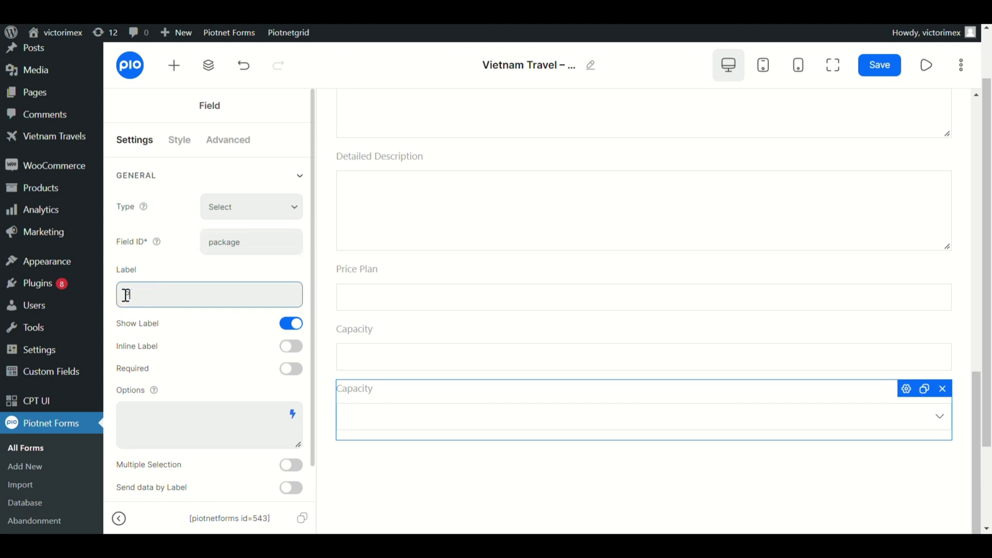
- Fill the Package field's options, one per line, from "2 Days + 1 Night" and "3 Days + 2 Nights" up to "10 Days + 9 Nights"
click(191, 427)
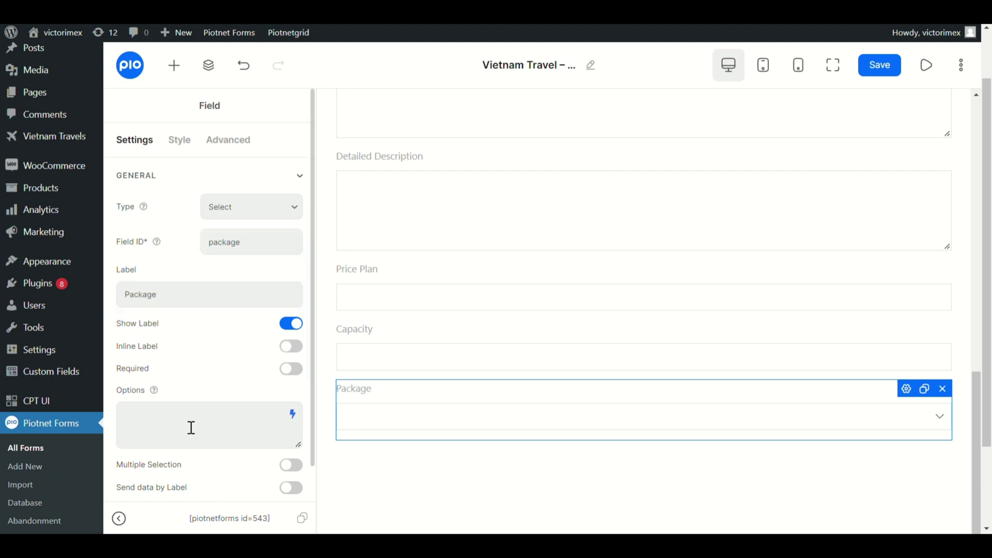
text(2 Days + 1 Night 3 Days + 2 Nights 4 Days + 3 Nights 5 Days + 4 Nights 6 Days + 5 Nights 7 Days + 6 Nights 8 Days + 7 Nights 9 Days + 8 Nights 10 Days + 9 Nights)
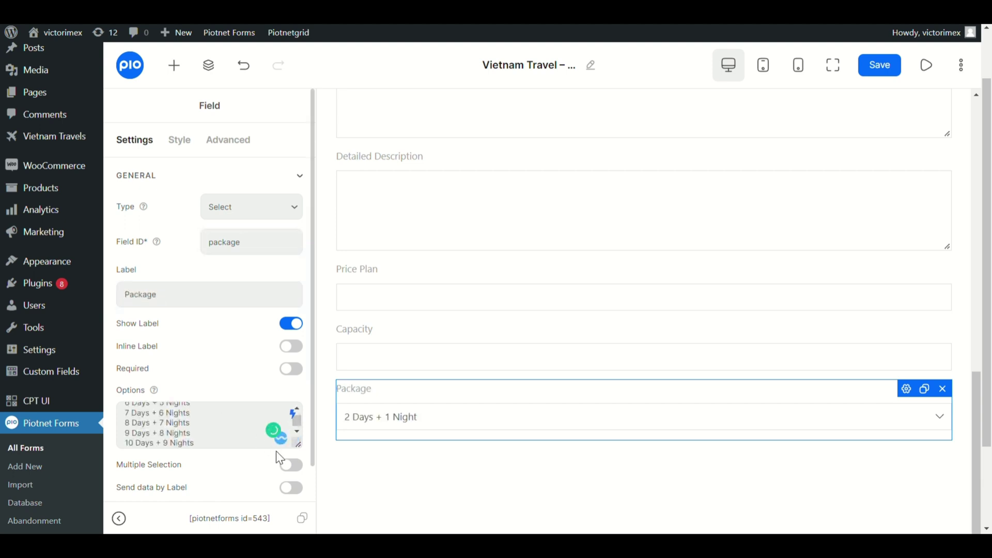
drag(296, 512, 297, 506)
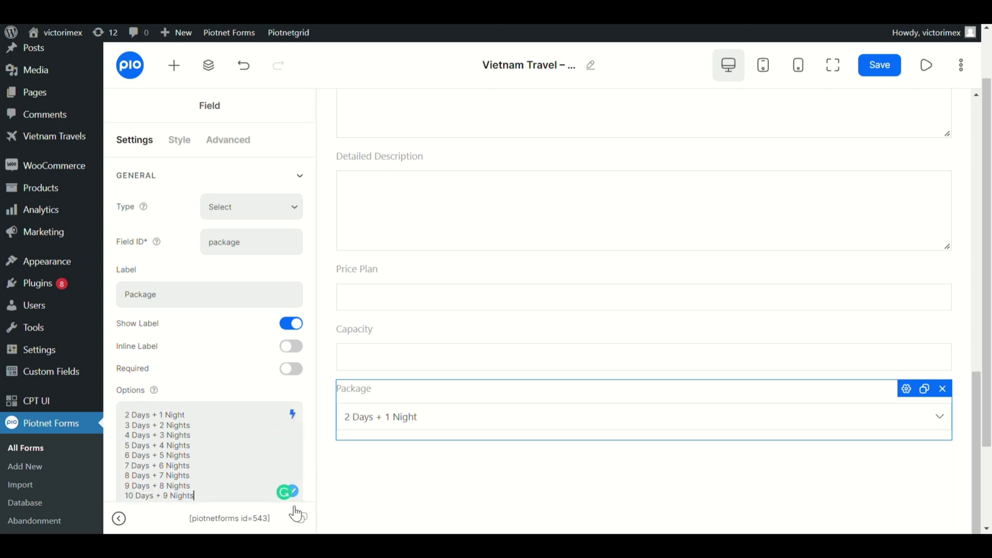
scroll(455, 458, down, 2)
scroll(262, 455, down, 2)
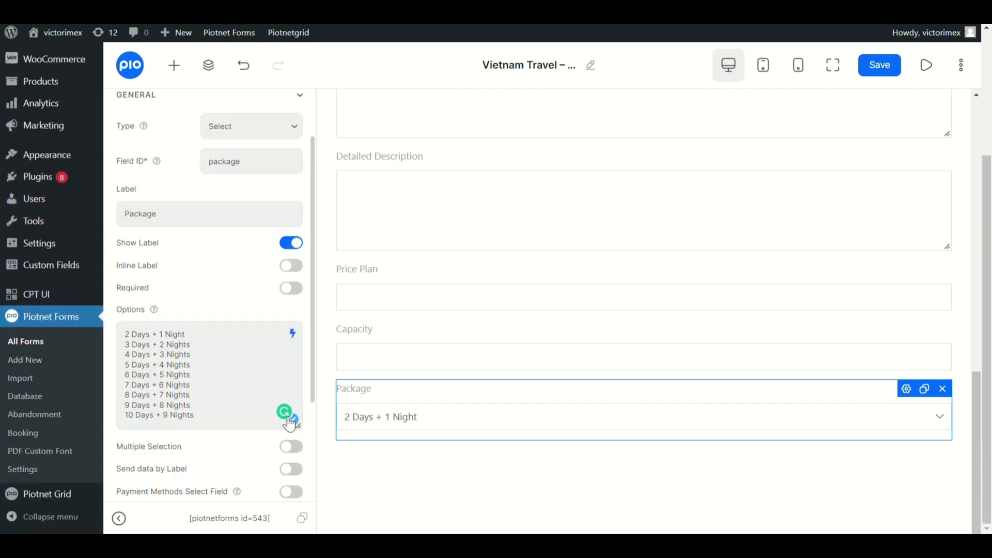
scroll(238, 182, up, 5)
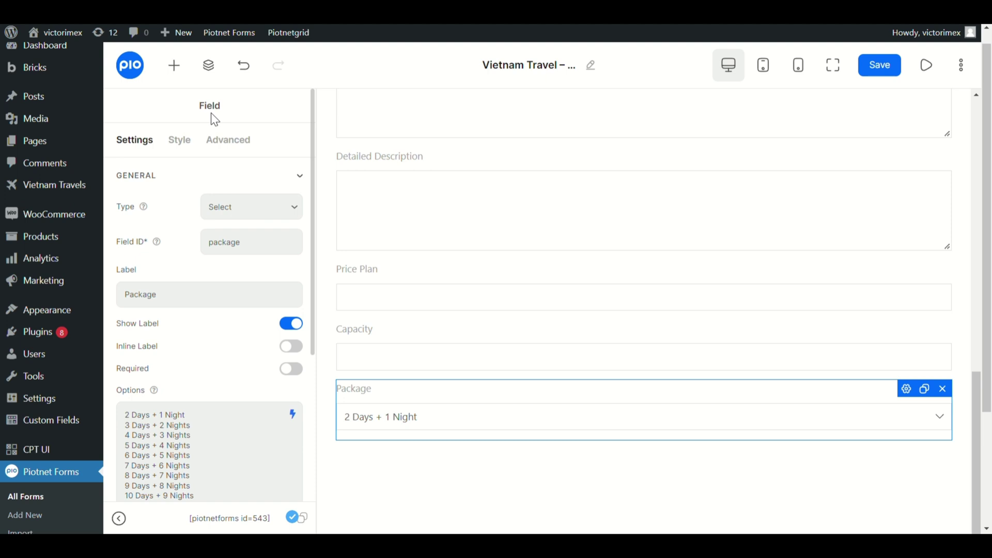
- Add a Submit button below the Package field and give it the Submit Post action after submission
click(174, 66)
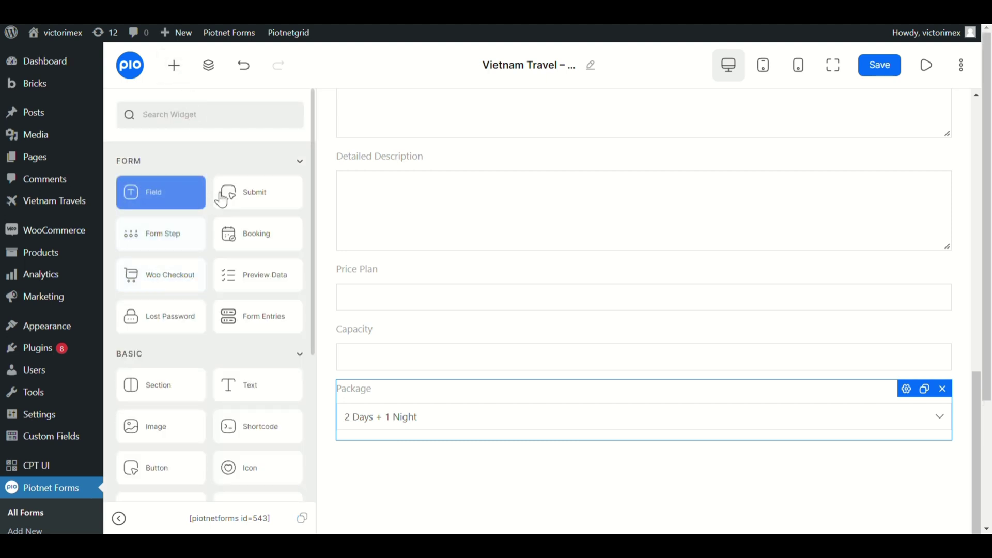
drag(222, 195, 461, 457)
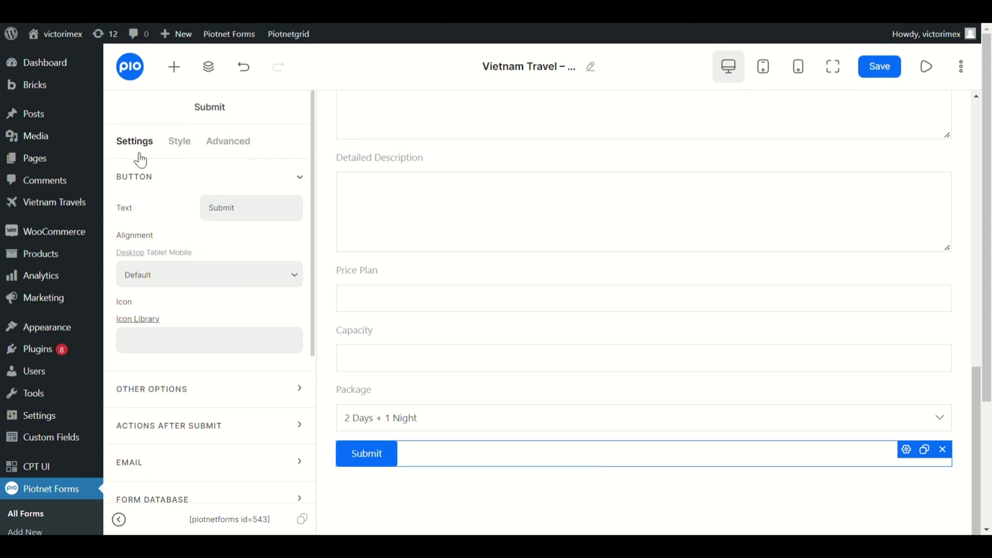
click(148, 427)
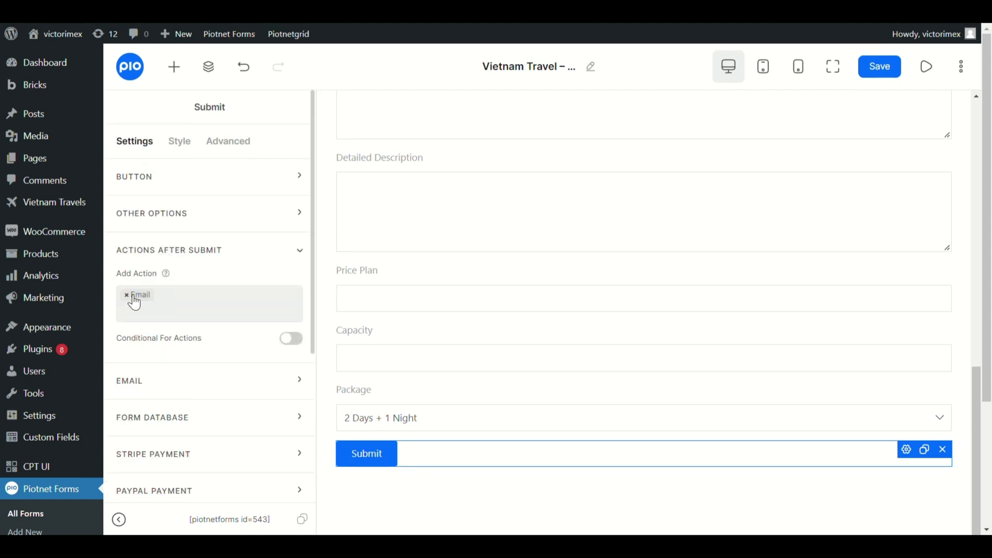
click(170, 305)
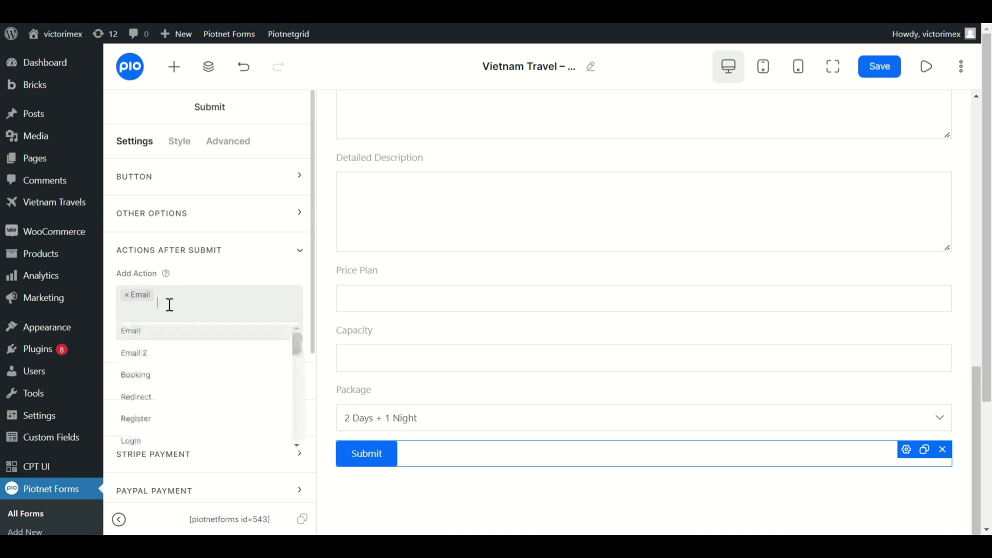
text(submit)
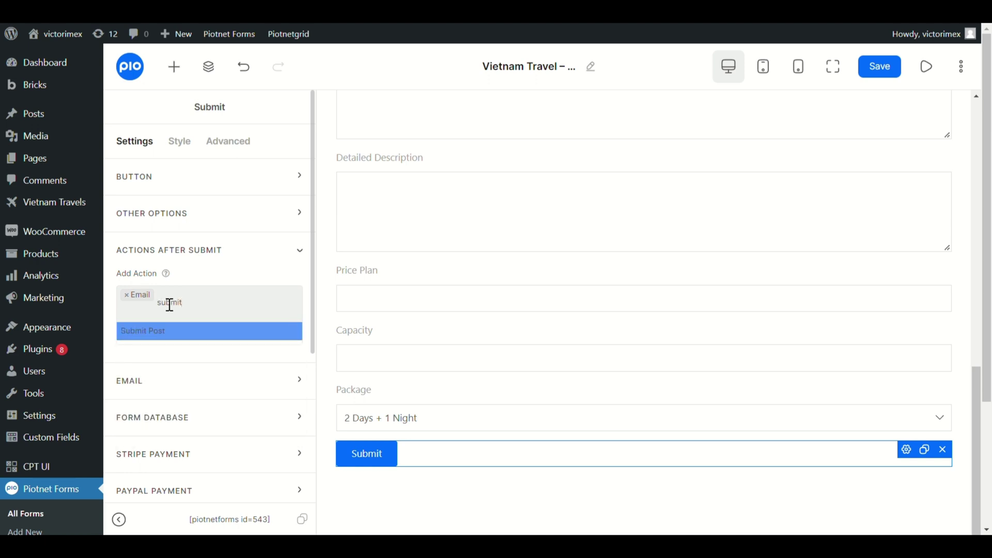
key(Return)
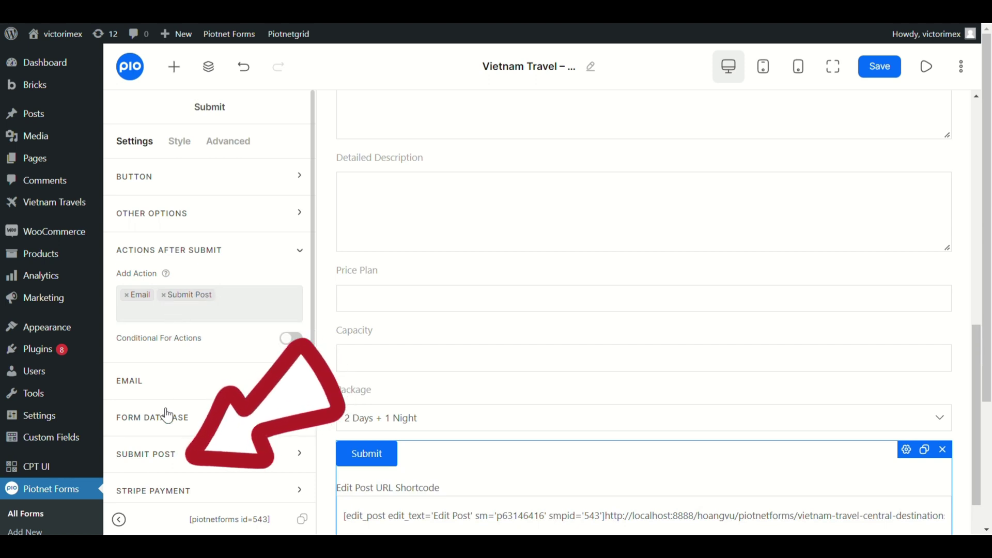
- Set the post type of the Submit Post action to Vietnam Travels
click(171, 464)
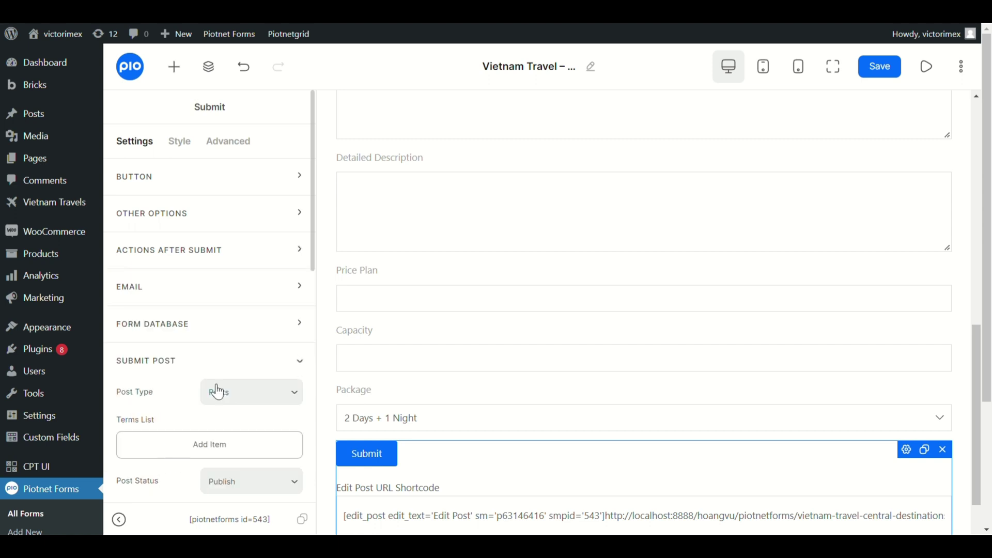
scroll(227, 372, down, 3)
click(257, 231)
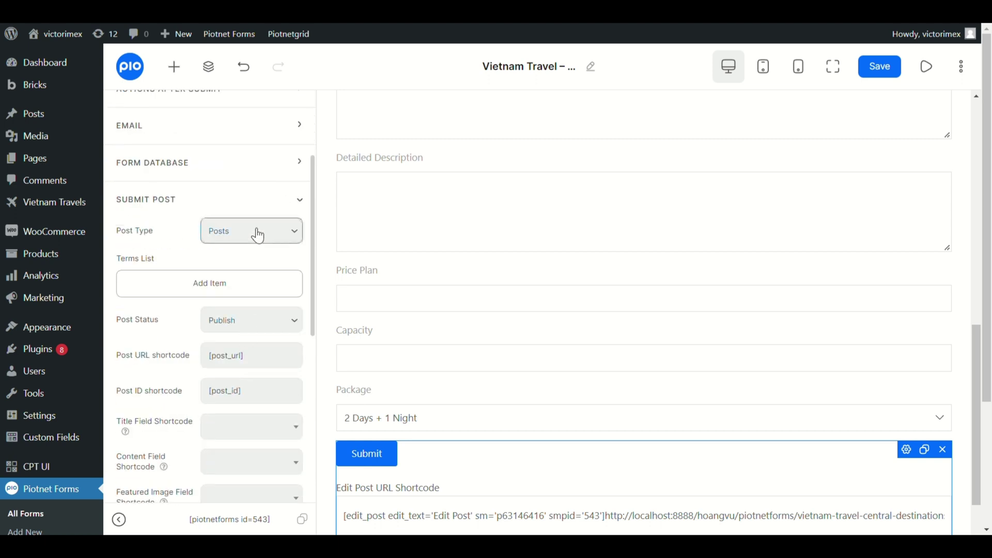
click(257, 358)
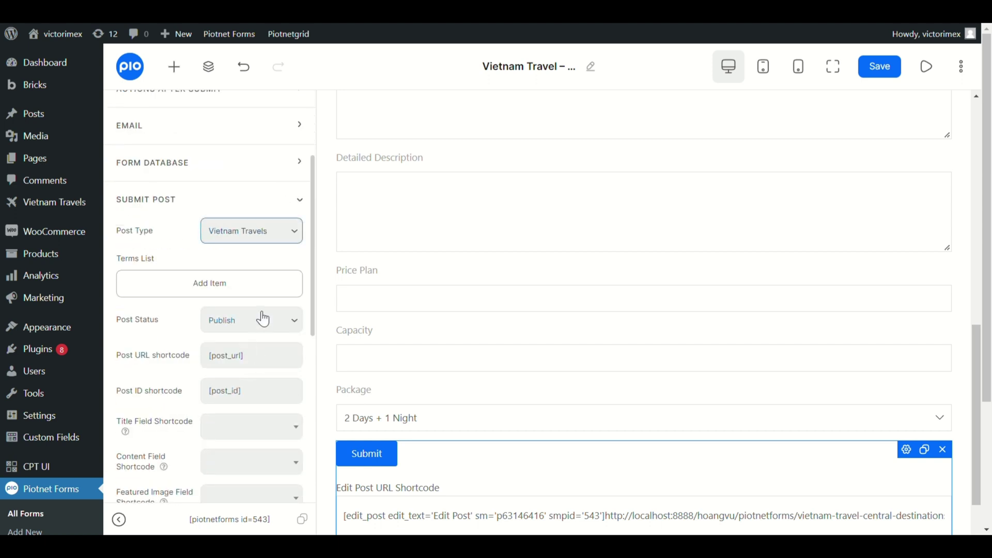
- Add a terms list item with the central_destination taxonomy and the Term of Central Destinations field as its terms select shortcode
click(253, 289)
scroll(266, 248, down, 2)
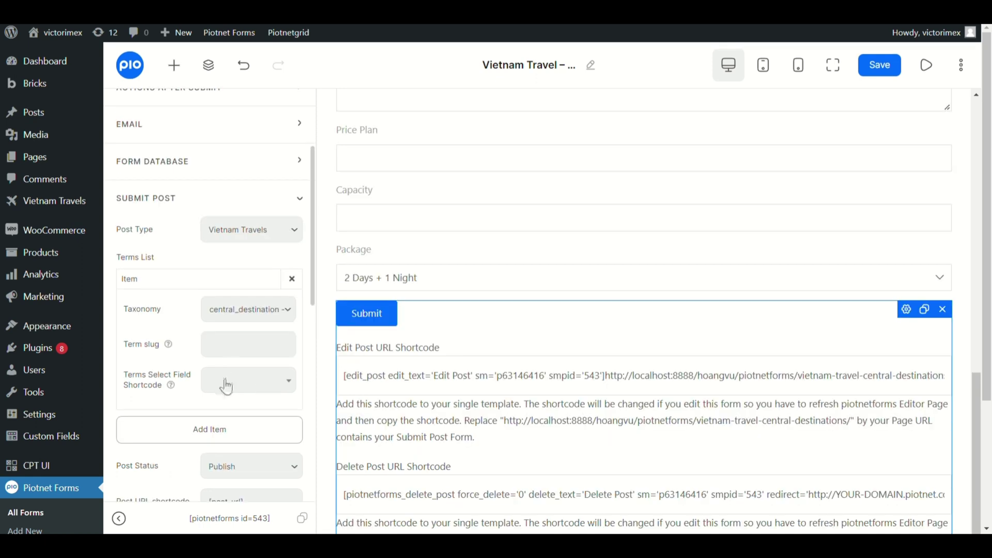
click(227, 387)
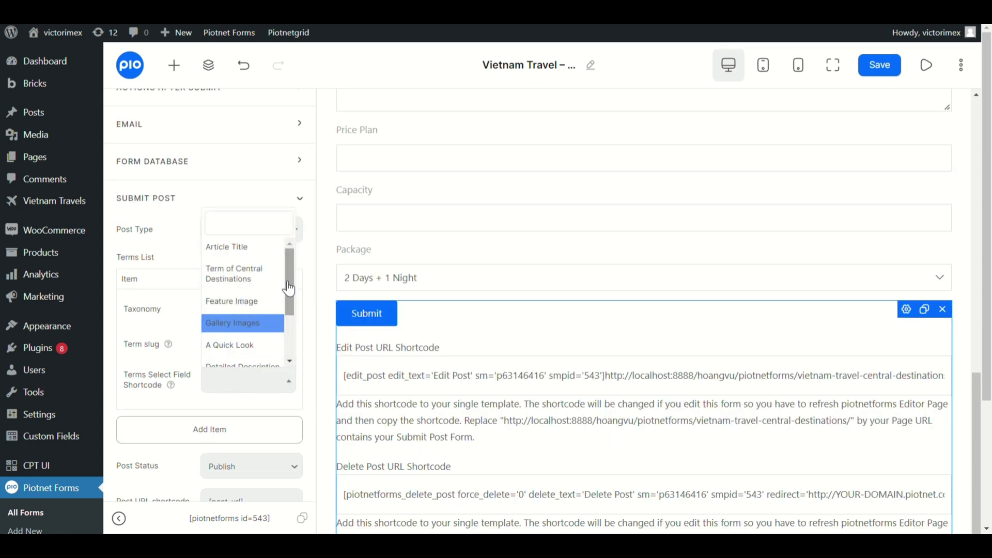
click(269, 277)
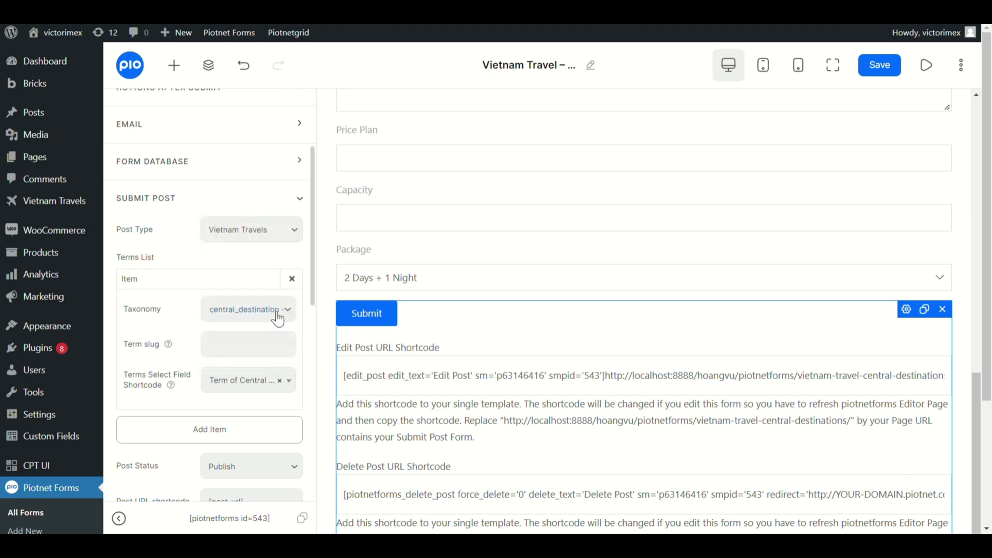
scroll(277, 323, down, 2)
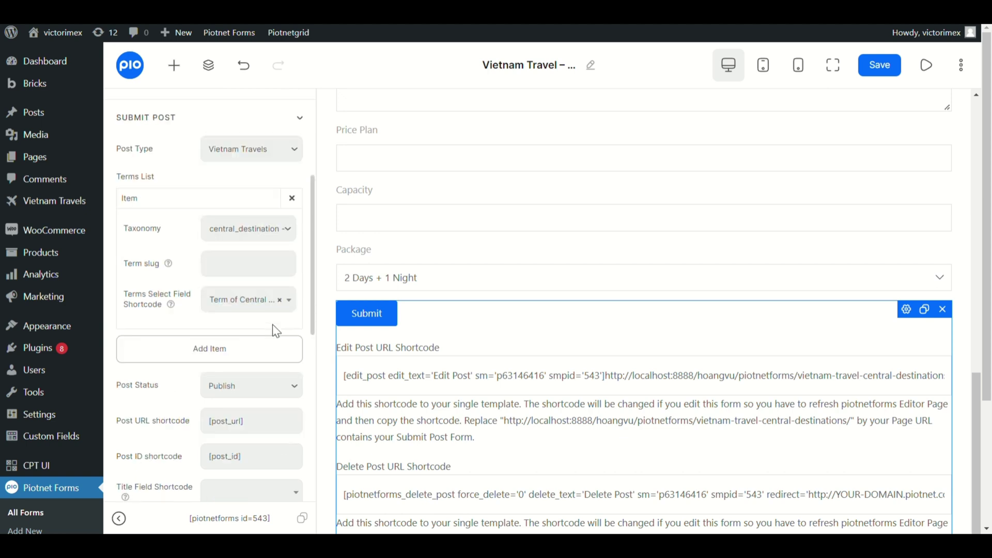
click(187, 206)
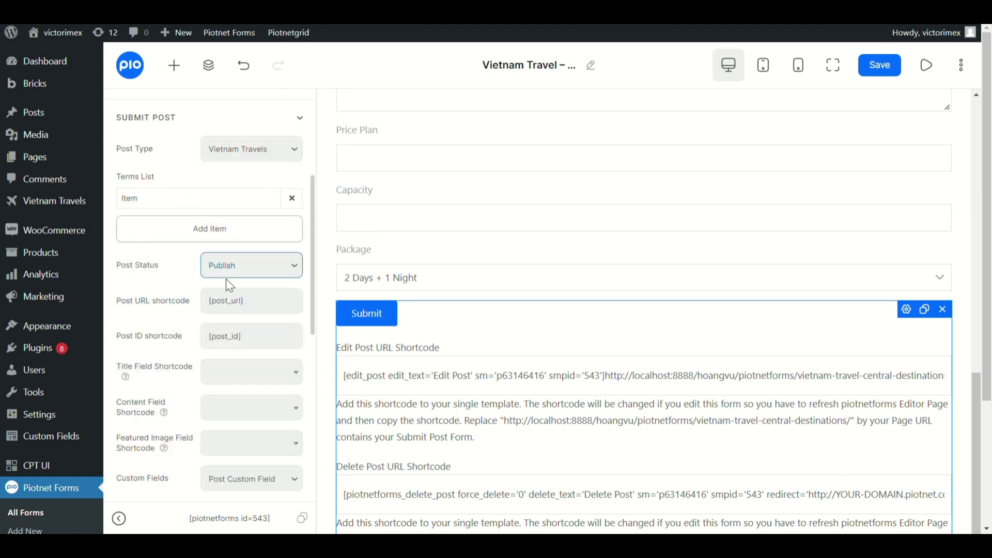
- Set the status of submitted posts to Pending and copy the post URL shortcode [post_url]
click(231, 300)
scroll(230, 299, down, 2)
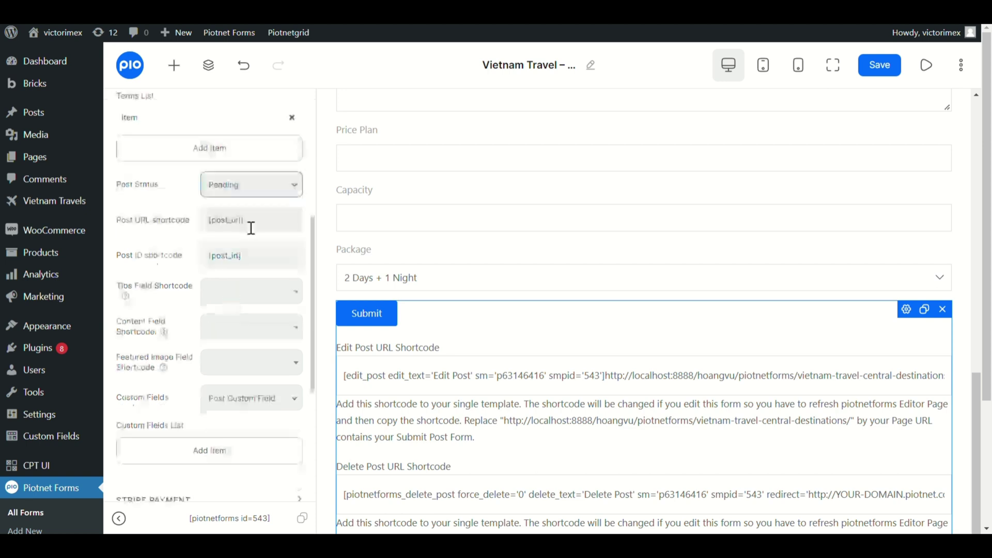
drag(258, 230, 209, 229)
key(ctrl+c)
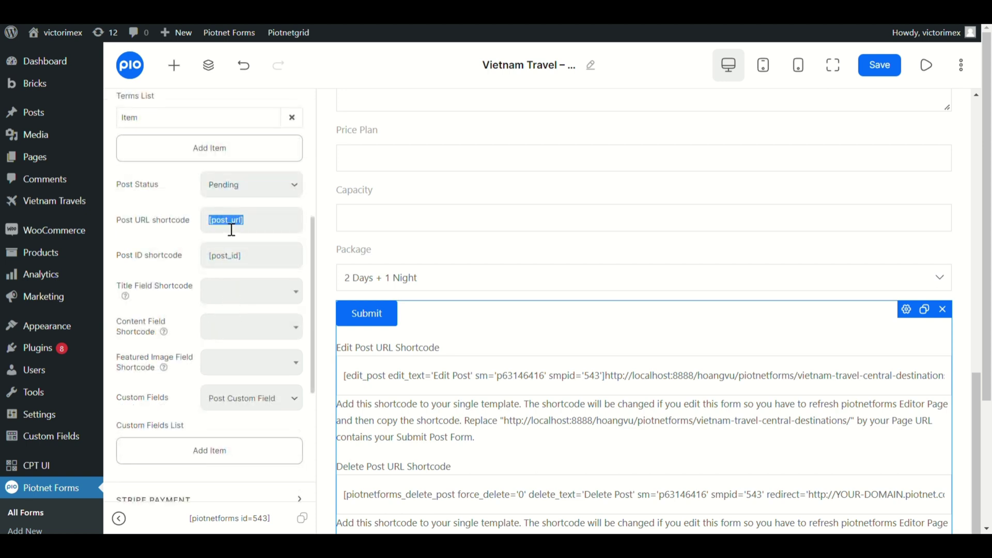
click(259, 242)
- Add the Redirect action to the Submit button's actions after submission
scroll(246, 206, up, 5)
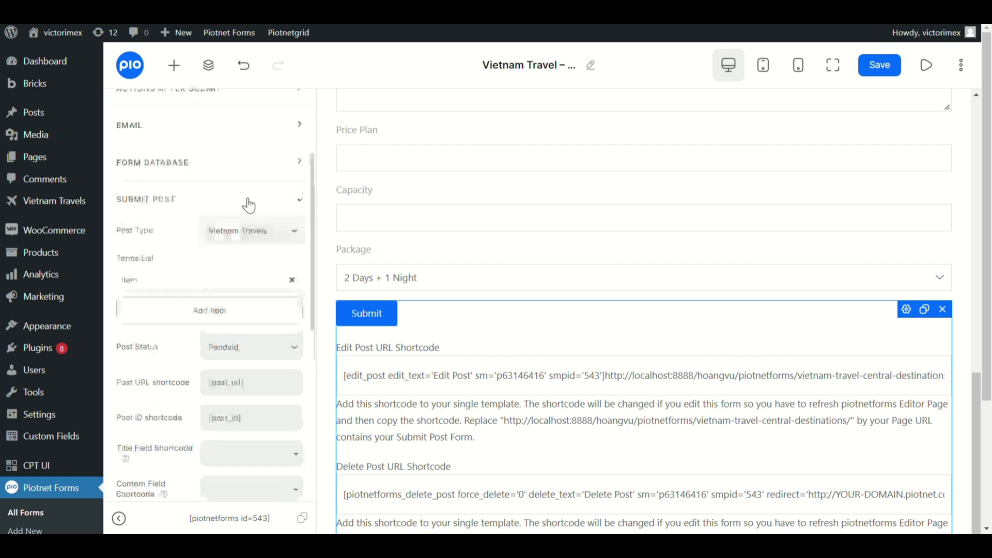
click(217, 179)
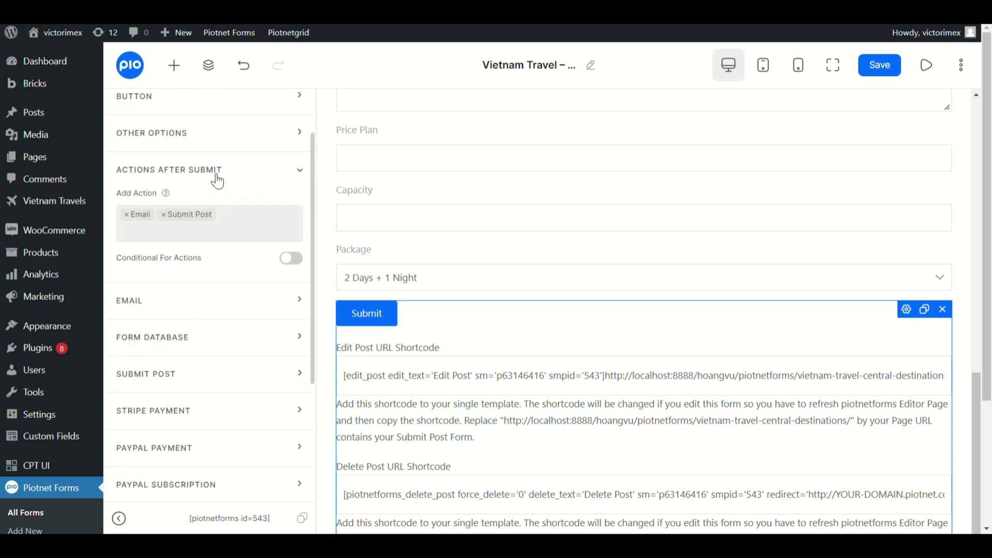
click(240, 223)
text(rect)
scroll(212, 321, down, 3)
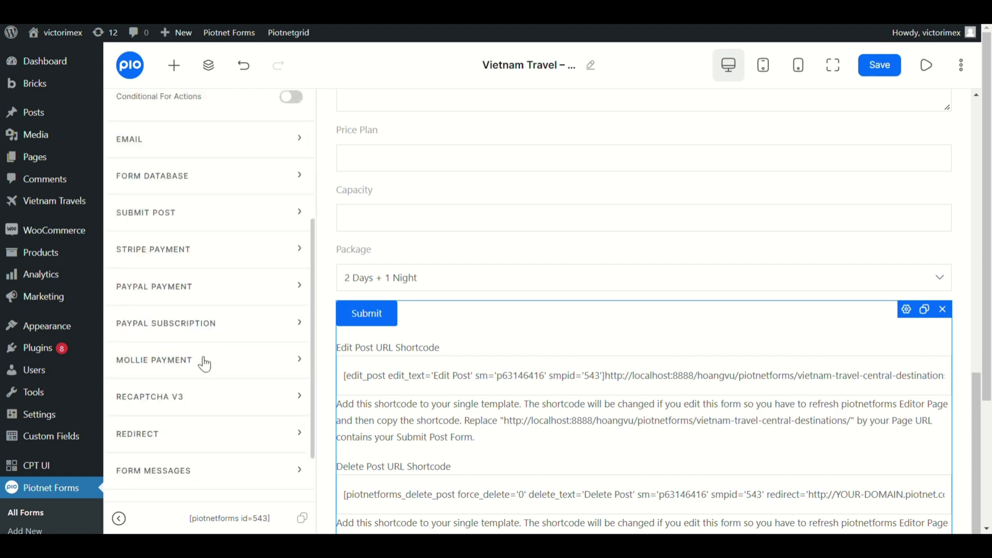
- Set the Redirect action's destination to the post URL shortcode [post_url]
scroll(197, 382, down, 2)
click(178, 359)
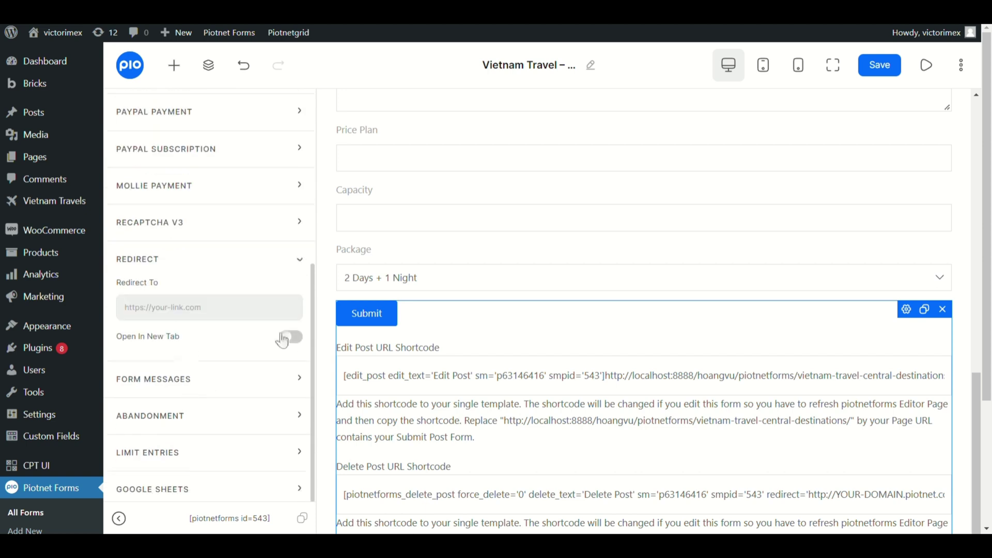
click(260, 317)
key(ctrl+v)
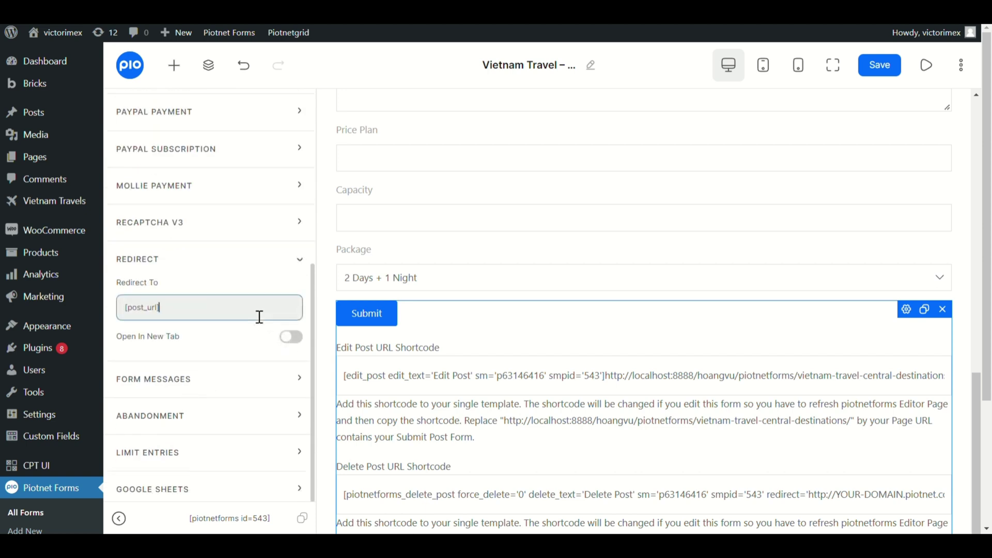
click(204, 261)
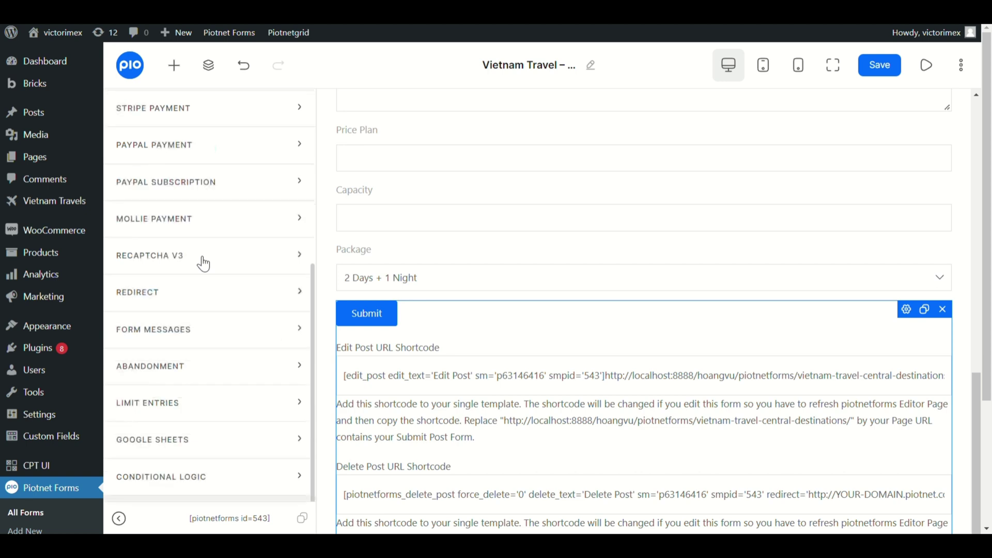
- Assign the Article Title field as the title field shortcode of the Submit Post action
scroll(207, 256, up, 2)
click(210, 159)
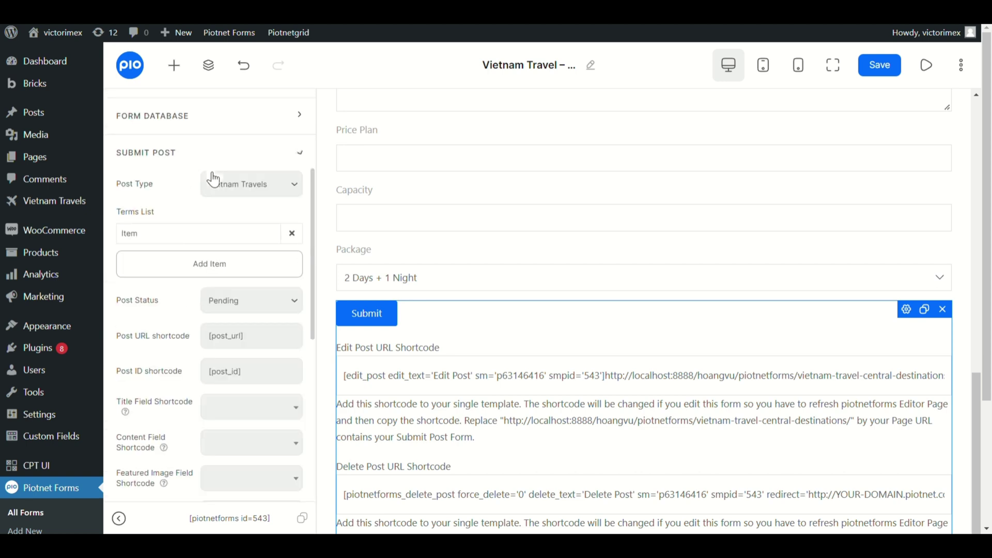
scroll(227, 334, down, 2)
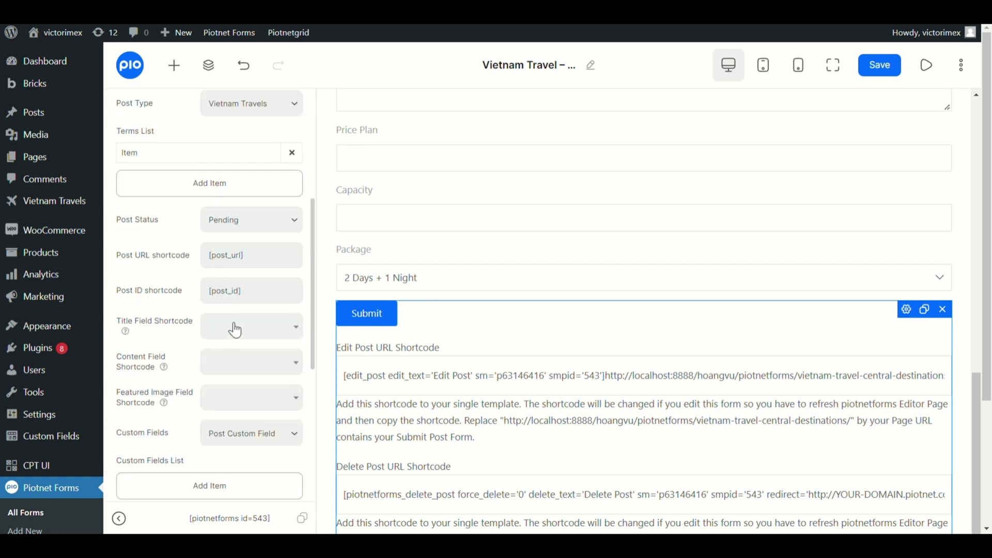
click(242, 330)
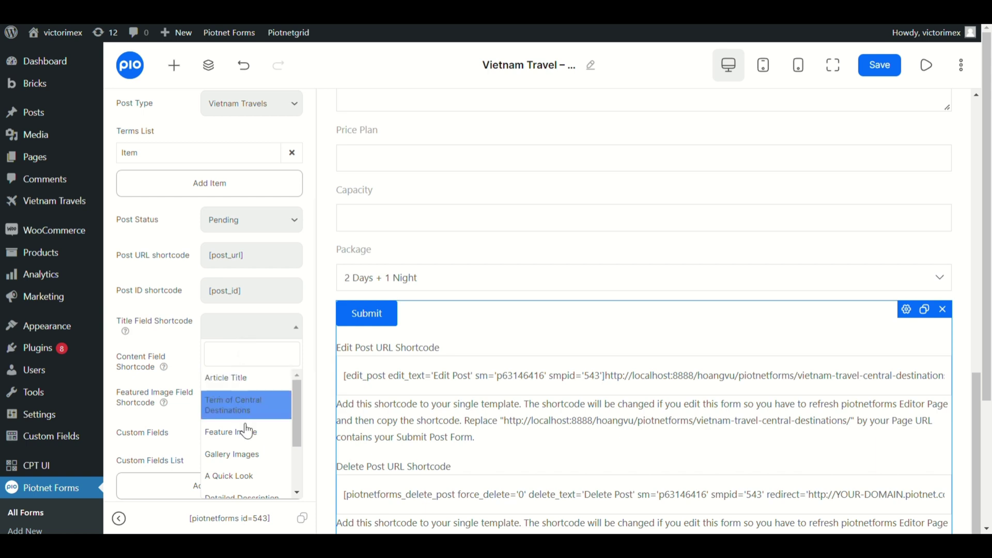
scroll(248, 452, down, 2)
scroll(248, 450, up, 2)
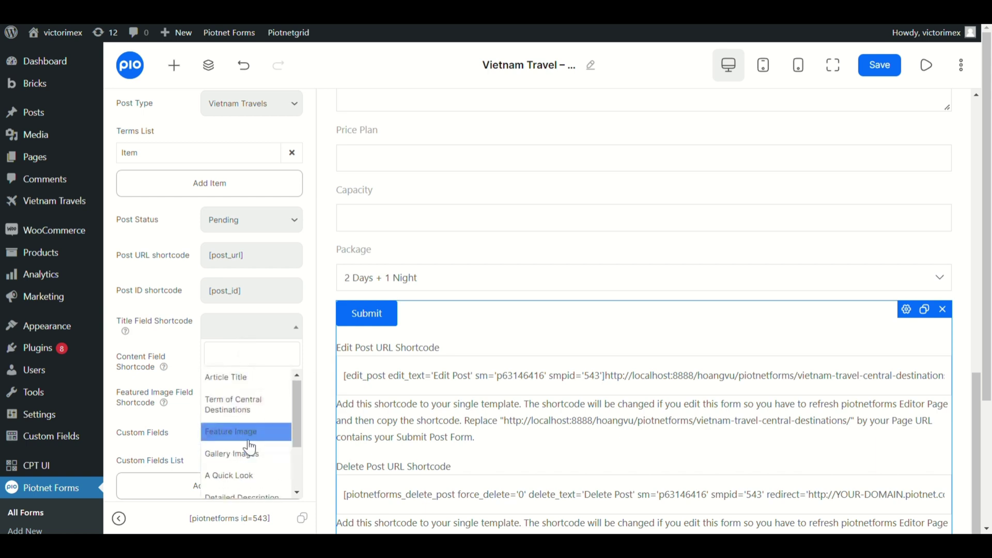
click(259, 379)
- Assign A Quick Look as the content field shortcode and Feature Image as the featured image field shortcode
scroll(274, 336, down, 2)
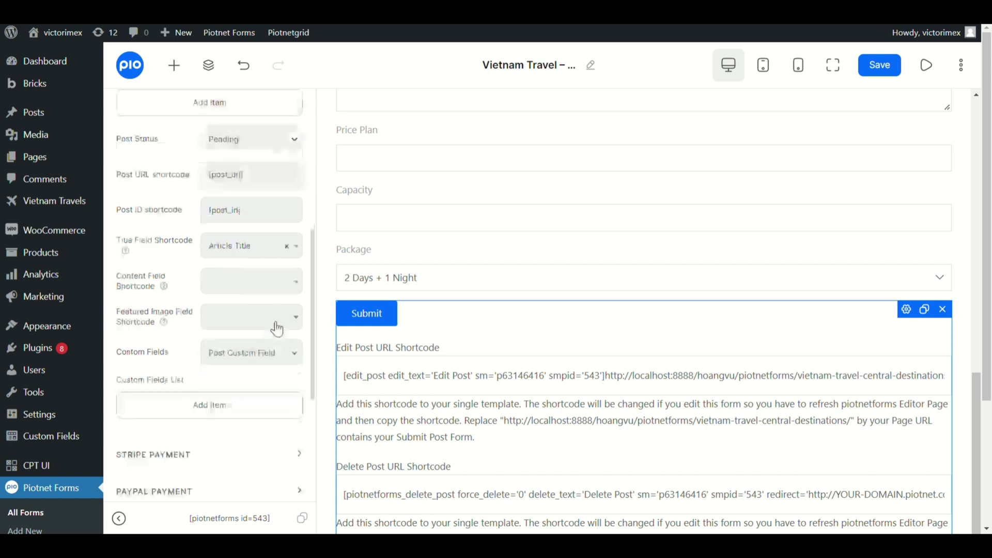
click(261, 281)
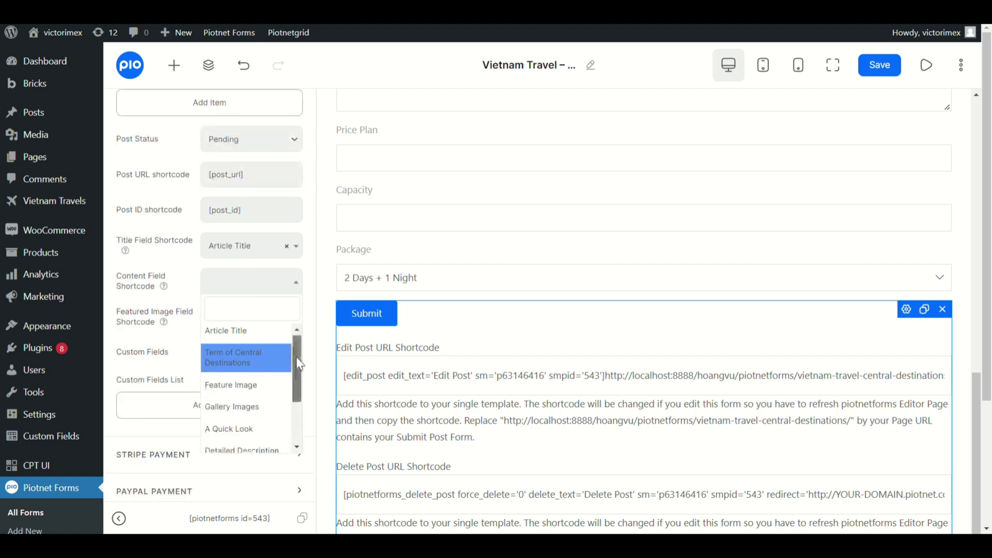
drag(297, 358, 303, 384)
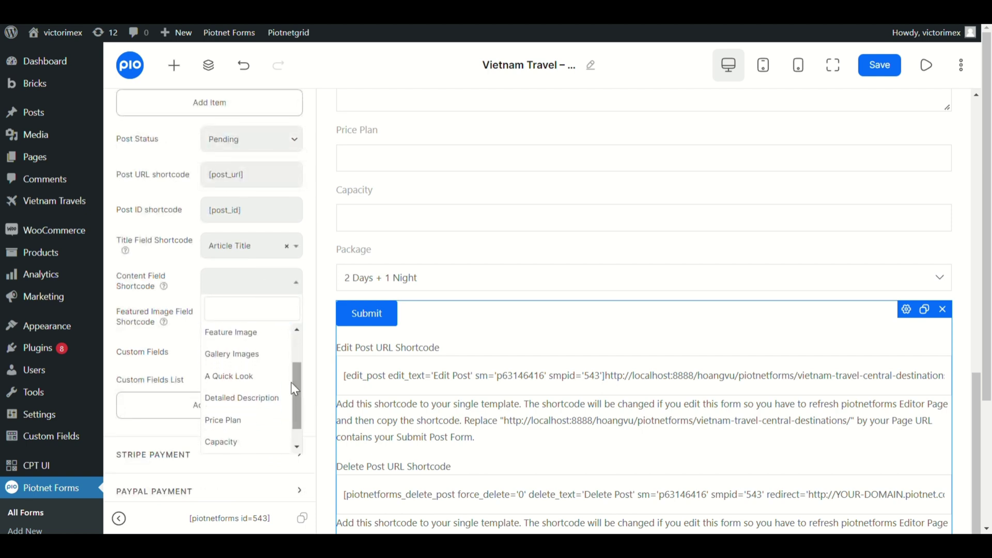
click(262, 378)
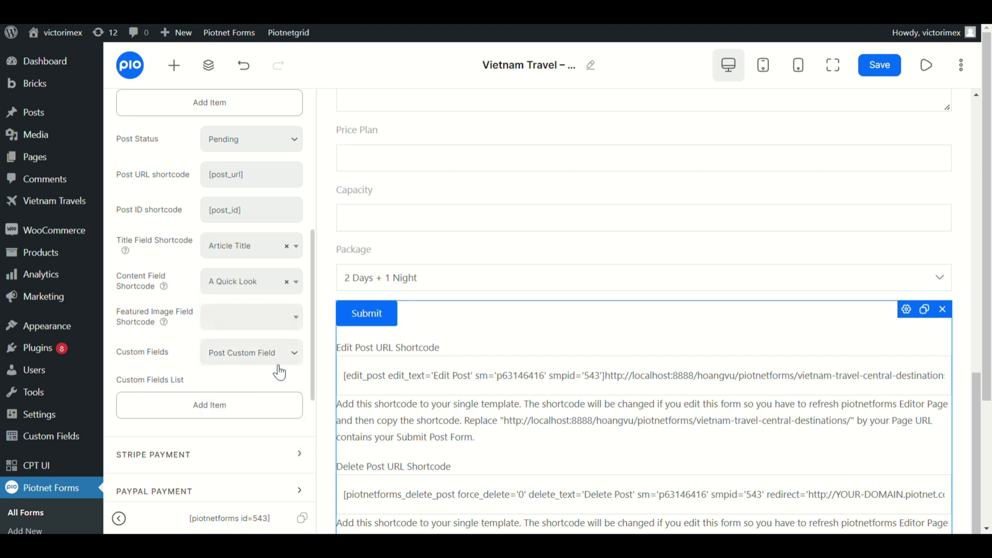
click(285, 329)
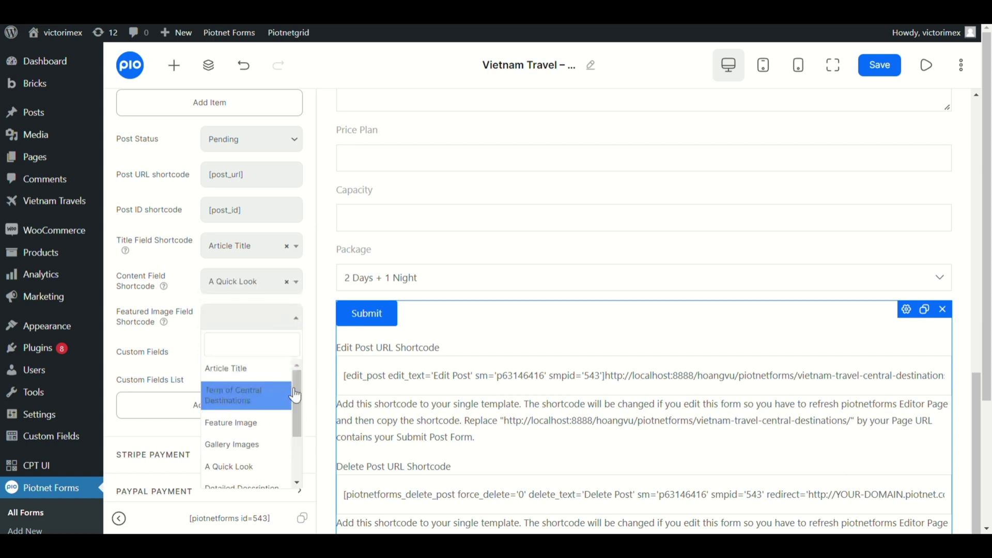
click(229, 428)
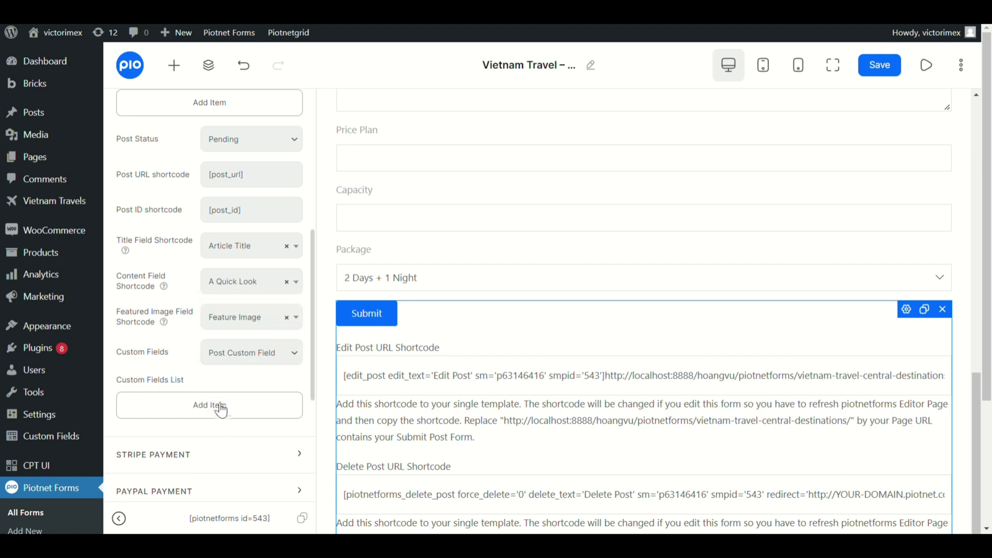
- Set the custom fields source of the Submit Post action to ACF Field
scroll(250, 377, down, 2)
click(255, 271)
click(234, 310)
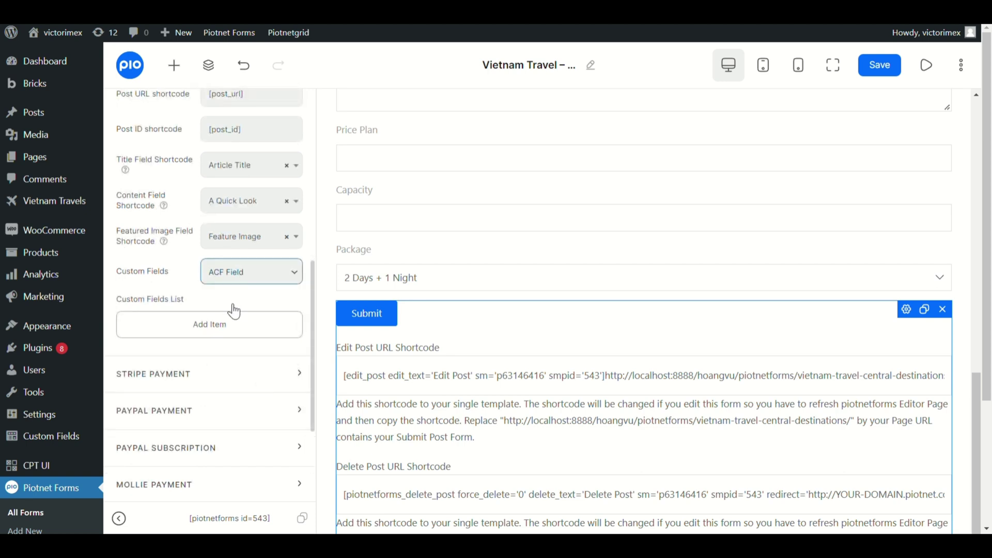
- Add a custom fields list item with the slug gallery, copied from the Vietnam Travel field group
scroll(255, 289, down, 2)
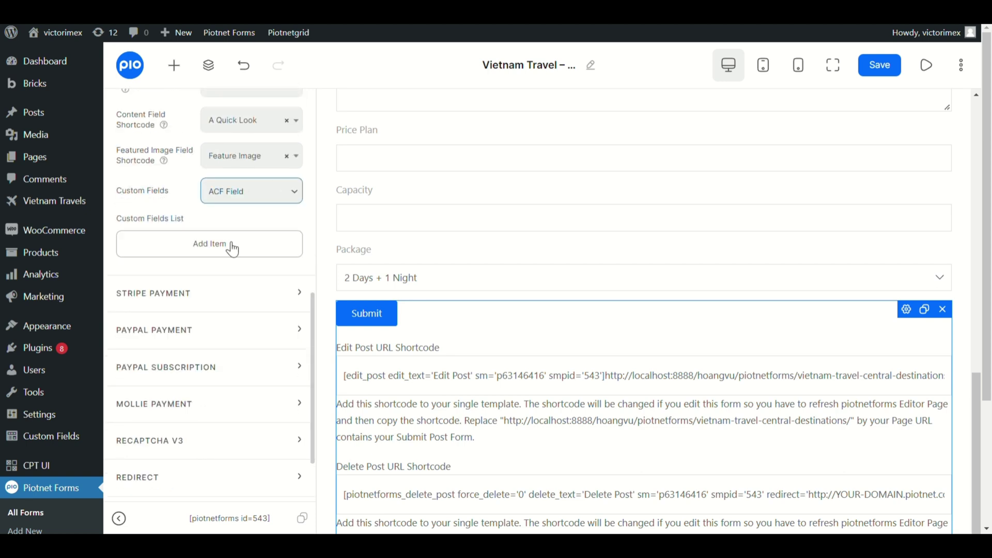
click(233, 249)
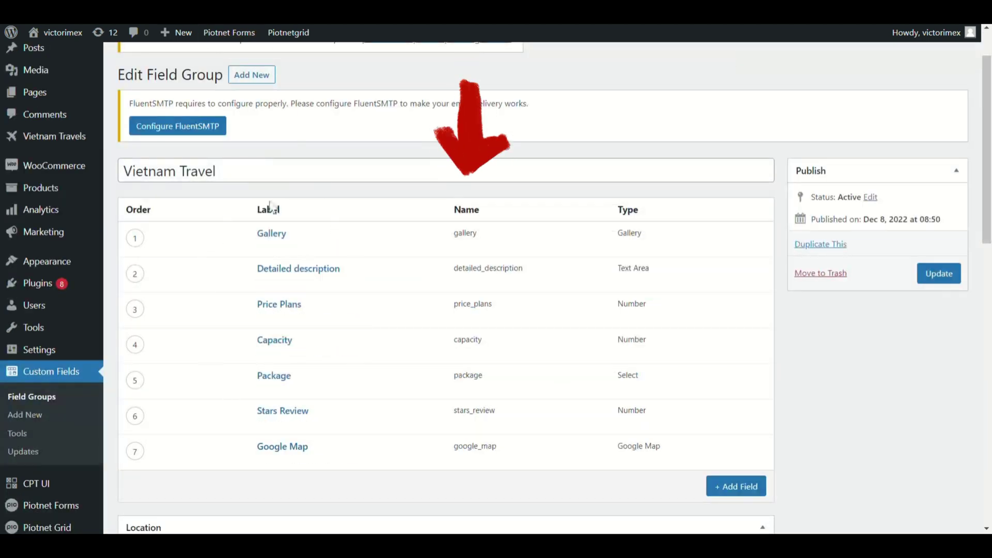
double_click(463, 235)
key(ctrl+c)
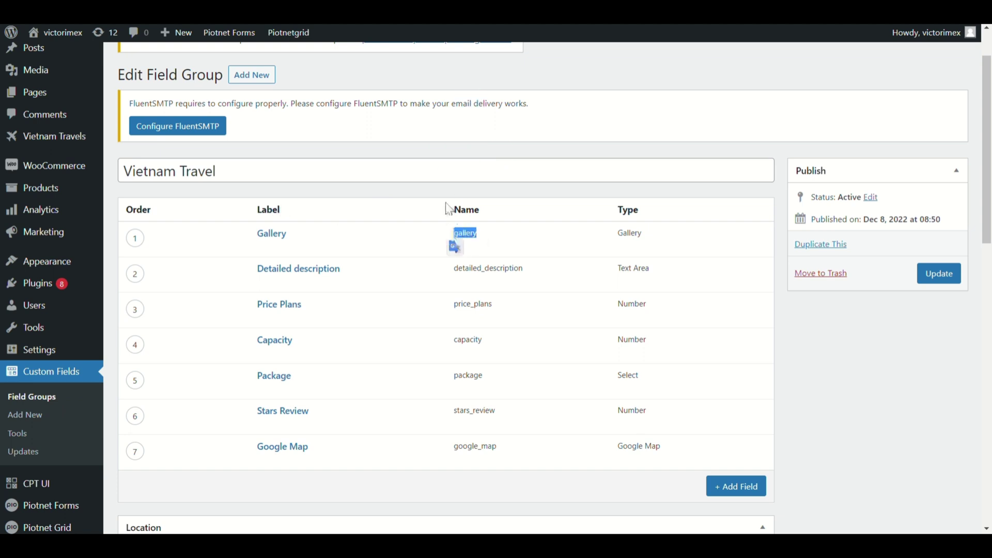
key(ctrl+Tab)
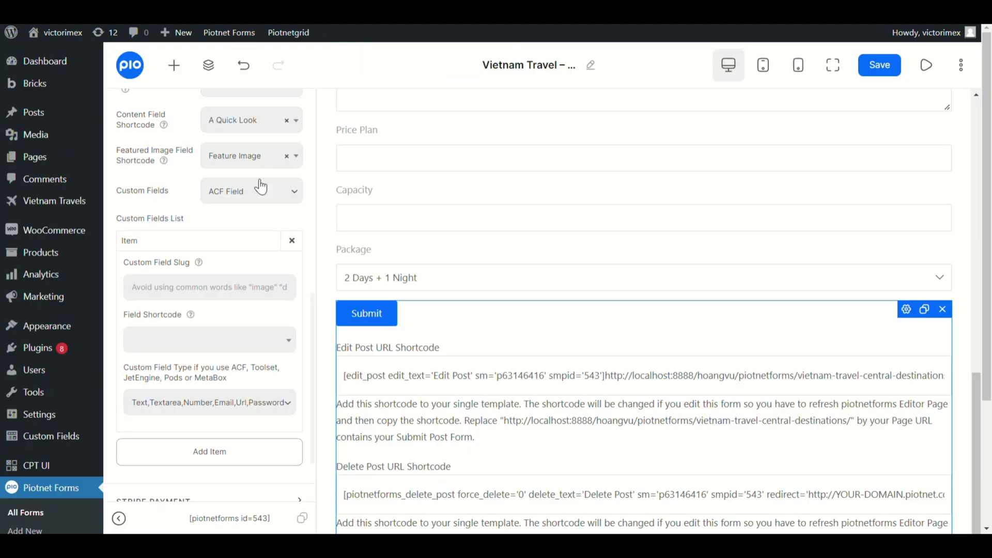
click(227, 293)
key(ctrl+v)
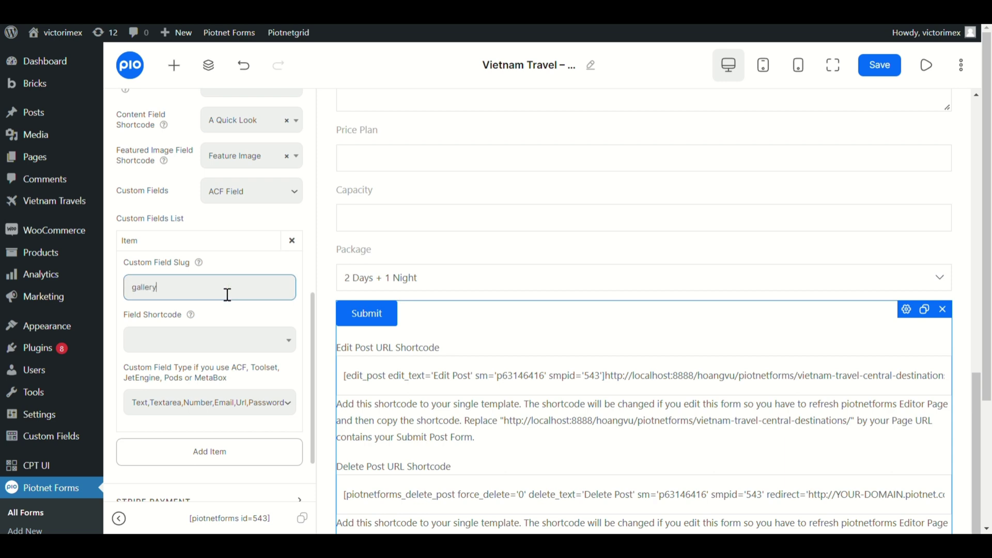
- Assign Gallery Images as the gallery item's field shortcode and choose its custom field type
click(226, 340)
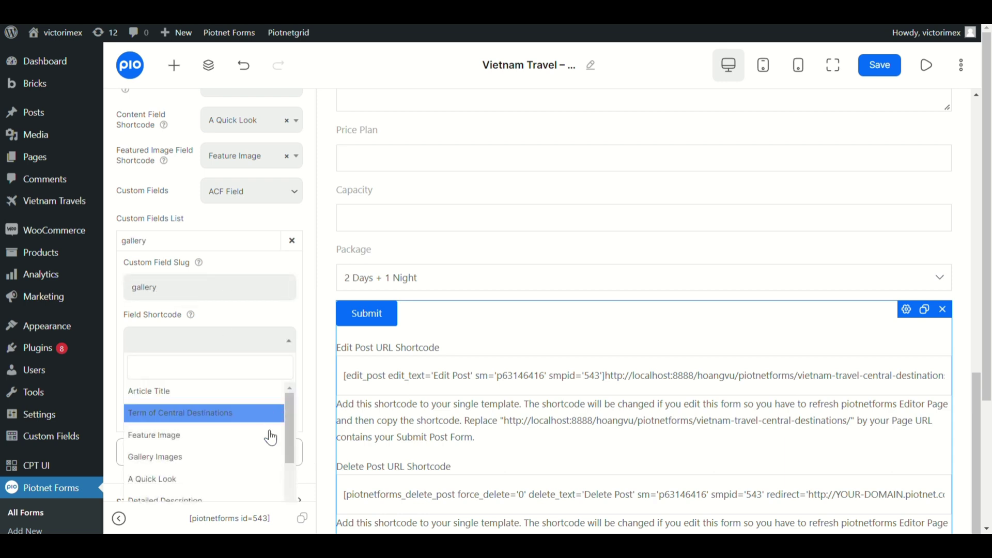
click(255, 457)
scroll(273, 375, down, 2)
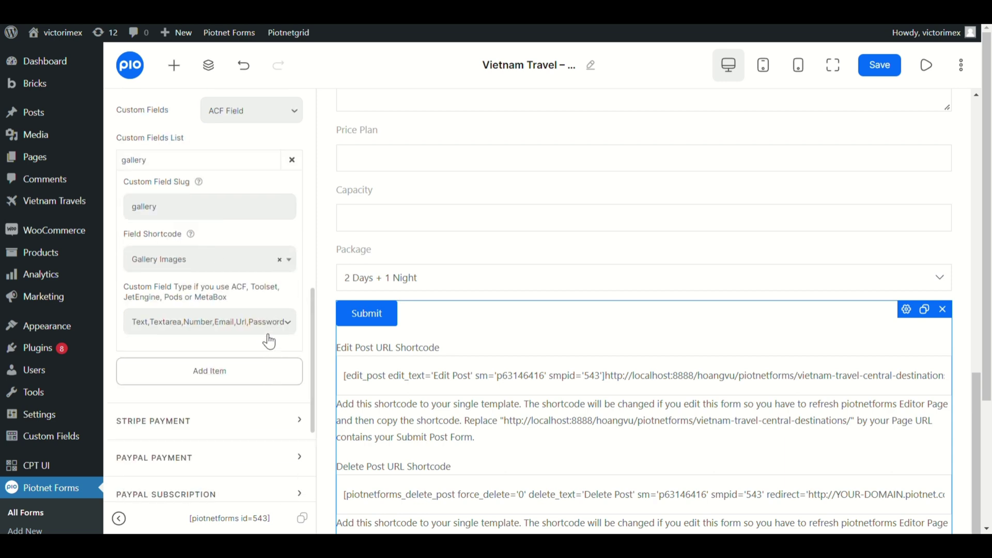
click(267, 314)
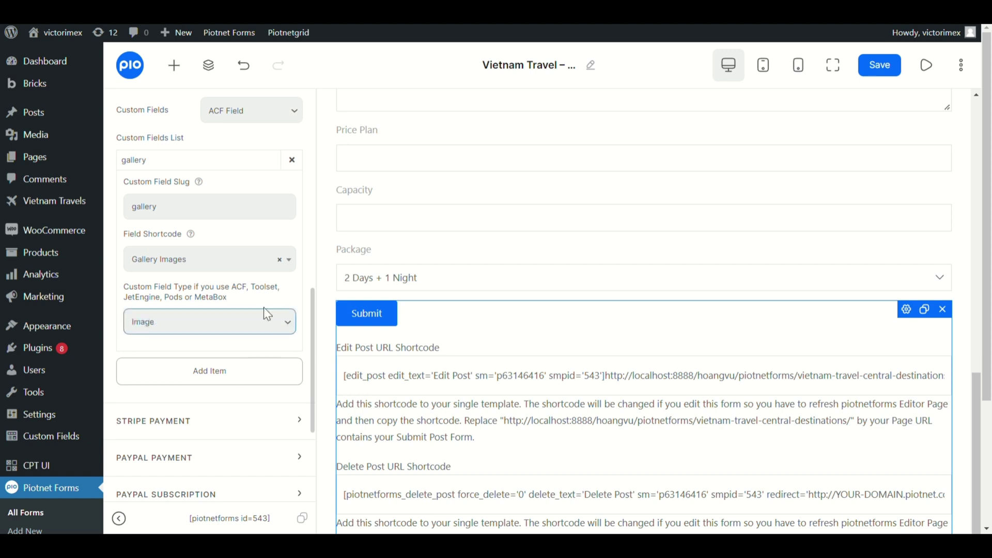
key(Down)
click(208, 160)
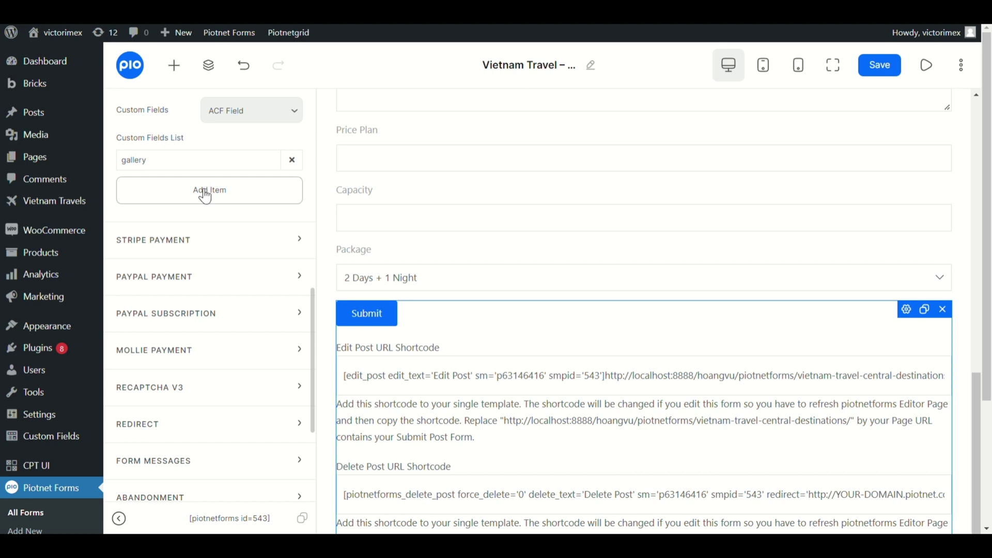
- Add a custom fields list item with the slug detailed_description and the Detailed Description field as its shortcode
click(206, 190)
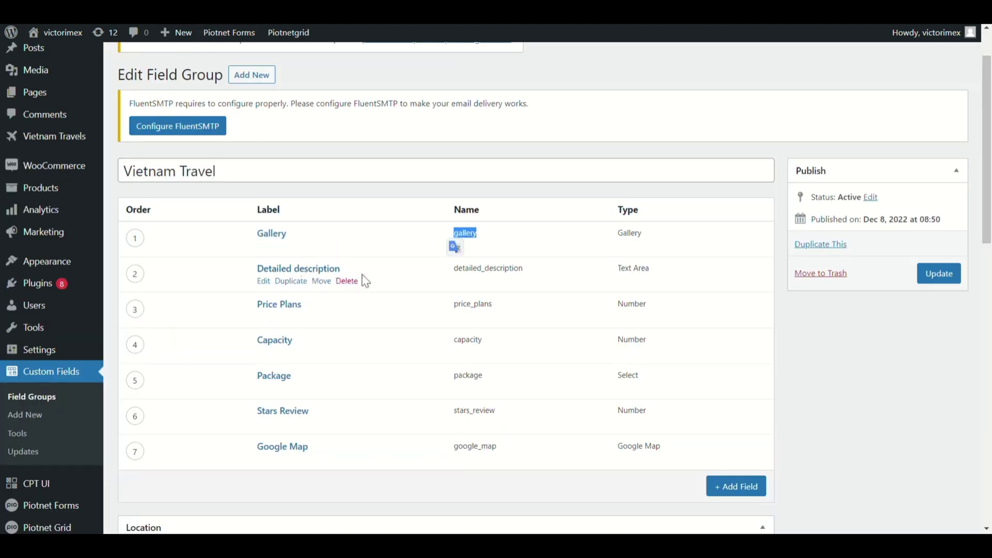
drag(523, 272, 464, 279)
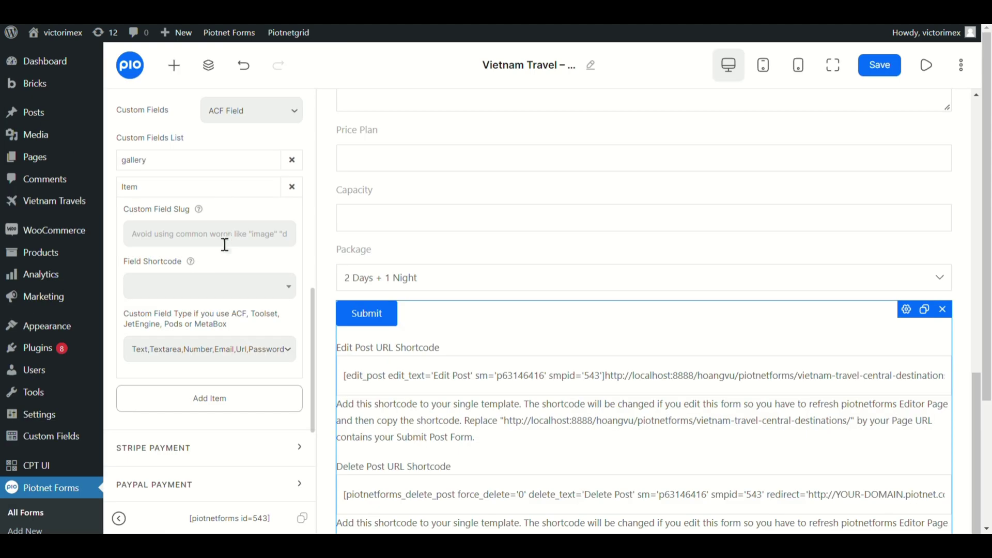
click(224, 245)
text(detailed_description)
click(222, 290)
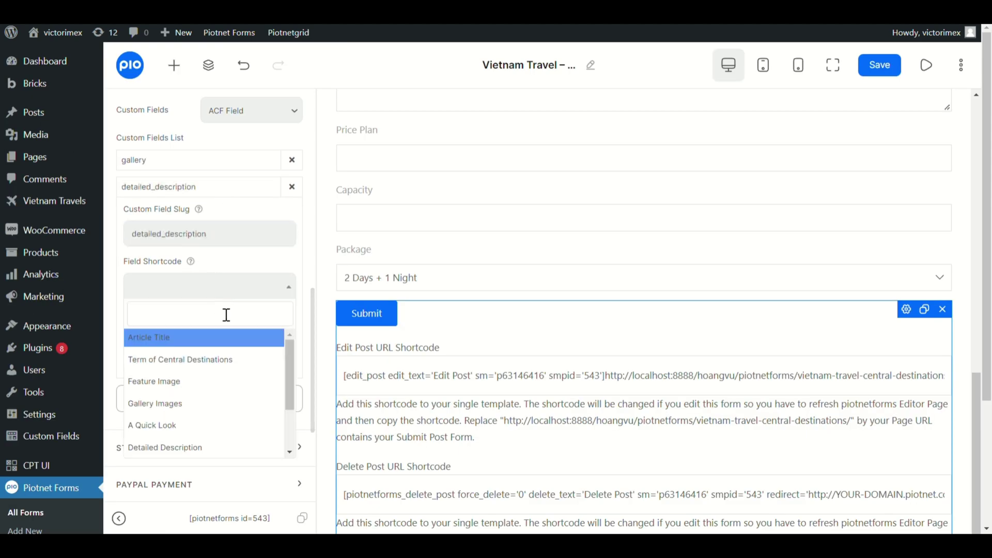
click(254, 448)
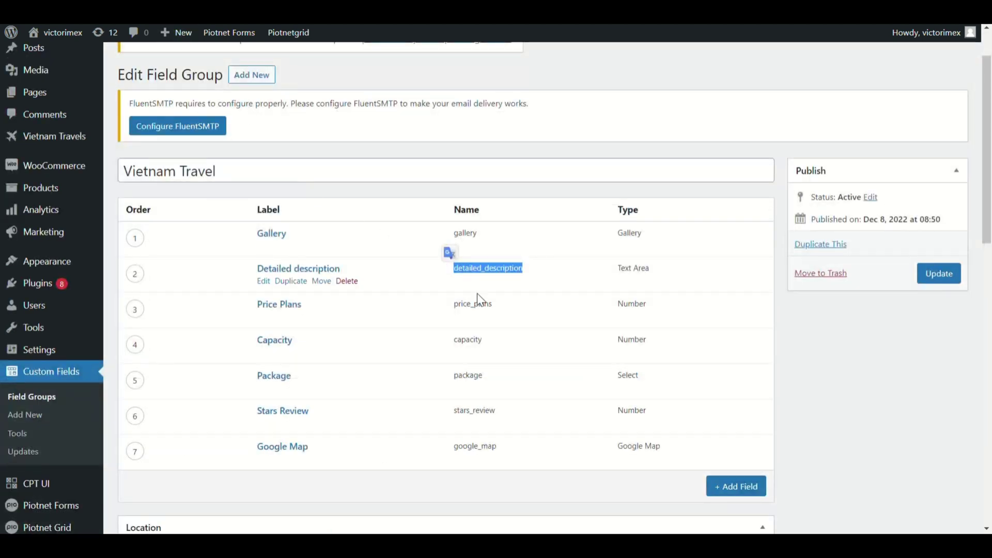
- Add a custom fields list item with the slug price_plans from the field group and the Price Plan field as its shortcode
double_click(472, 303)
key(ctrl+c)
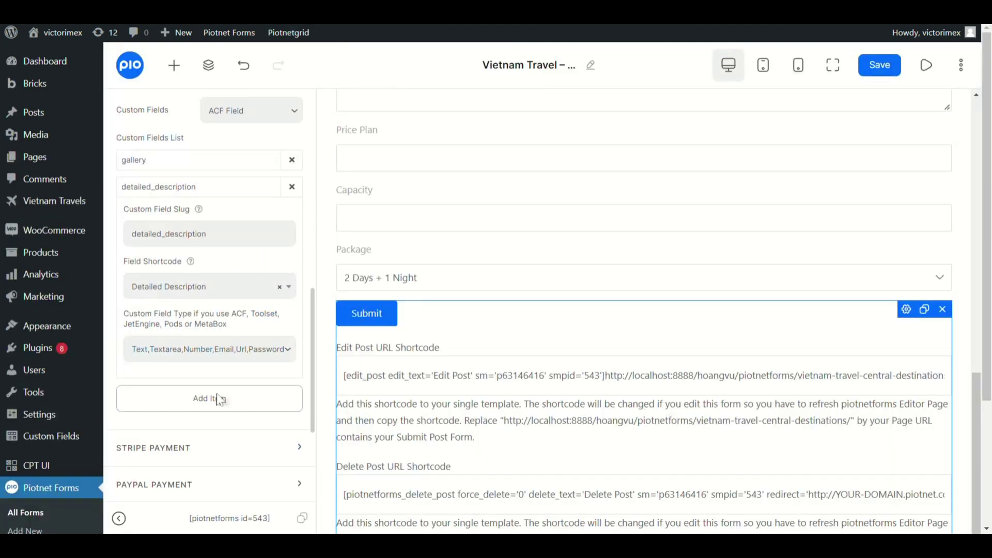
click(217, 399)
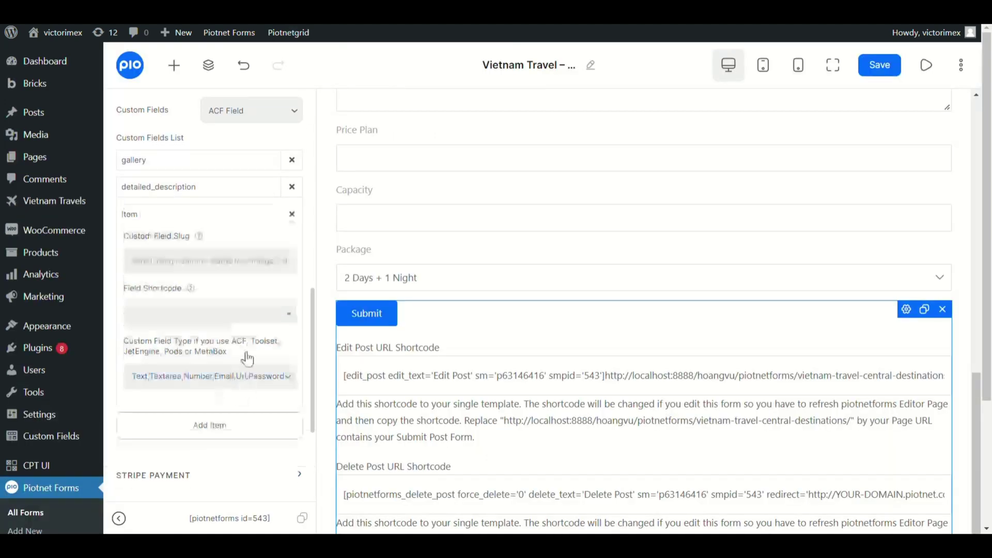
click(237, 265)
key(ctrl+v)
click(259, 325)
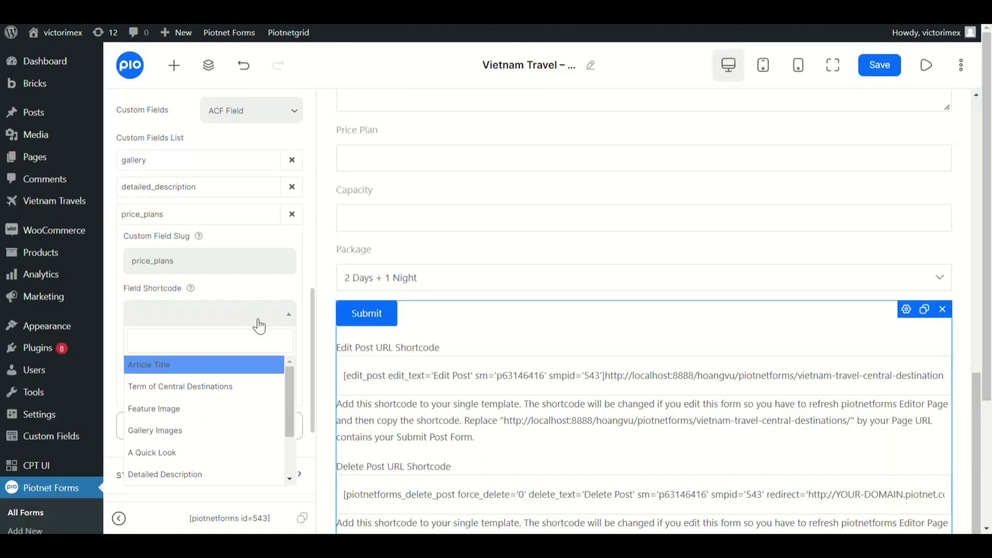
drag(285, 371, 293, 418)
click(257, 447)
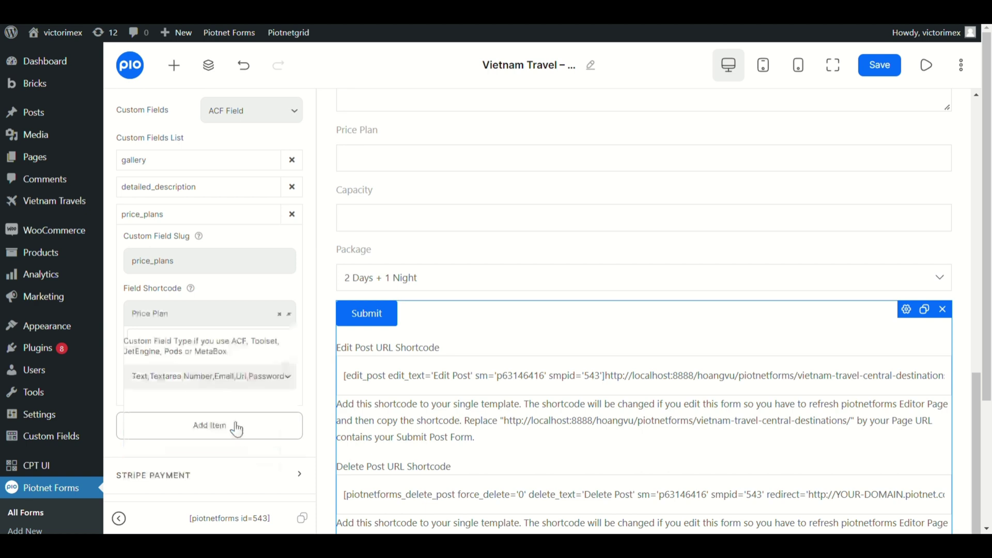
click(196, 221)
- Add a custom fields list item with the slug capacity from the Vietnam Travel field group and the Capacity field as its shortcode
click(206, 243)
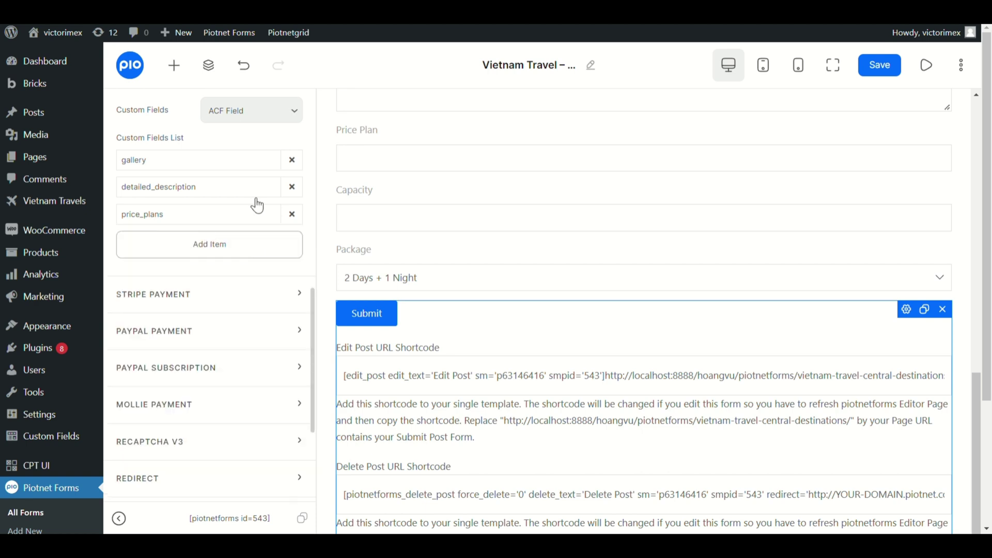
click(181, 11)
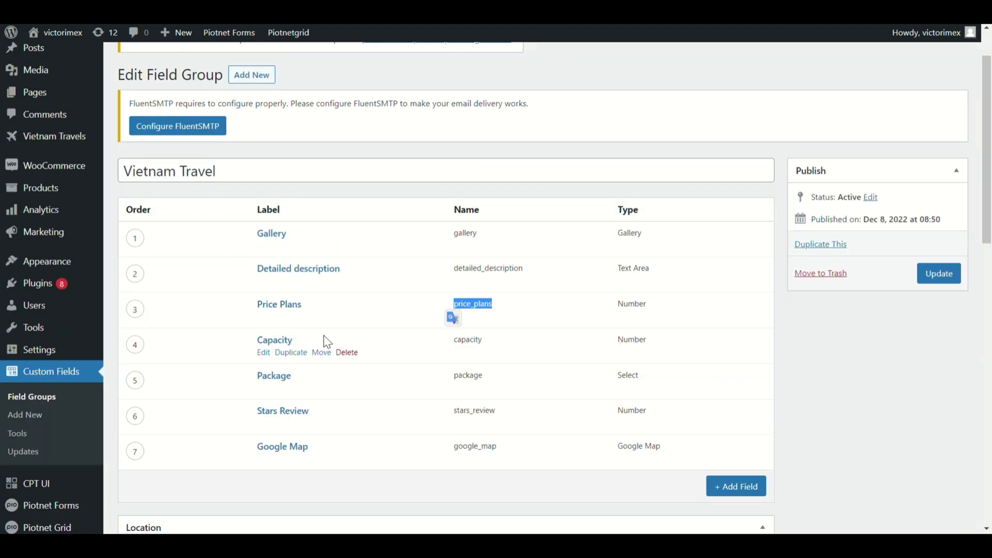
drag(483, 341, 452, 341)
key(ctrl+c)
key(ctrl+shift+Tab)
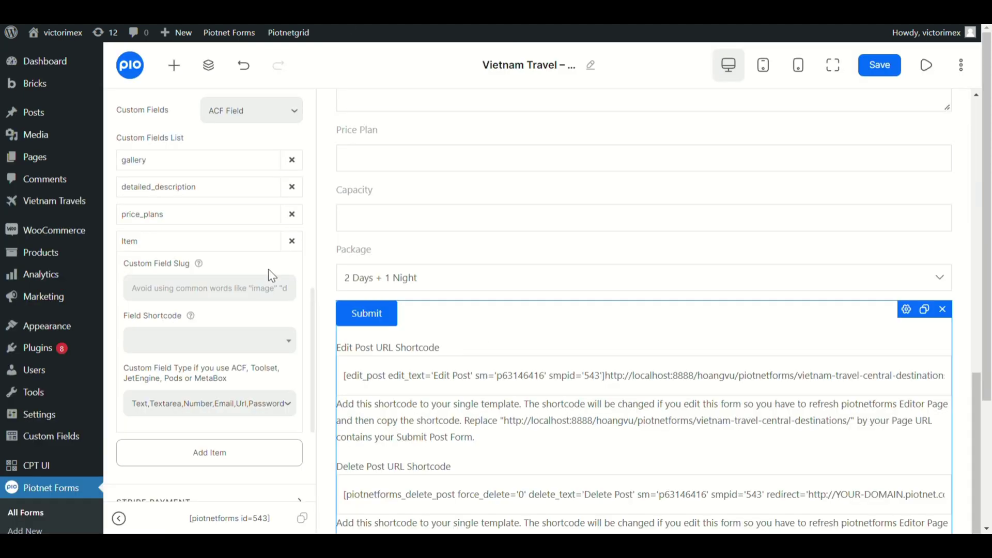
click(251, 295)
key(ctrl+v)
click(271, 355)
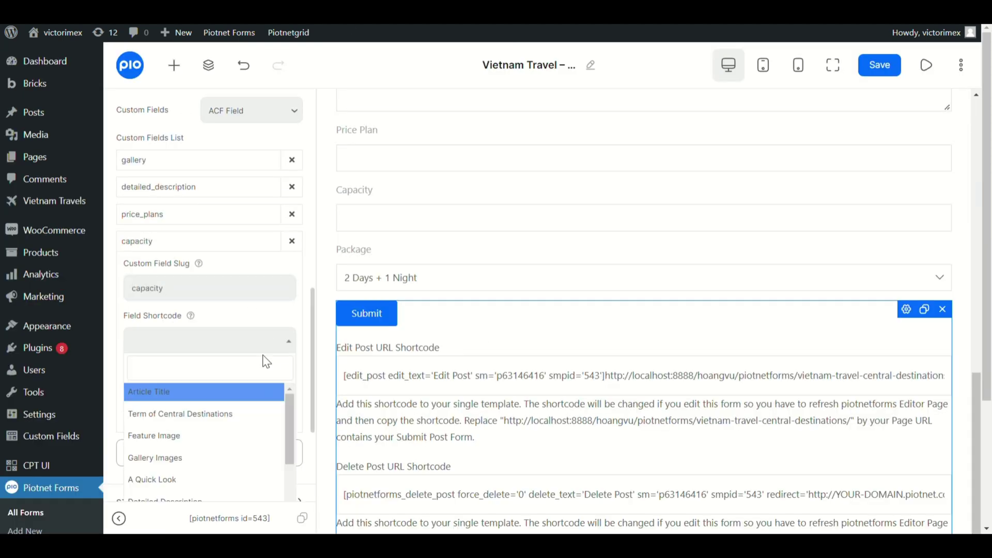
scroll(290, 438, down, 3)
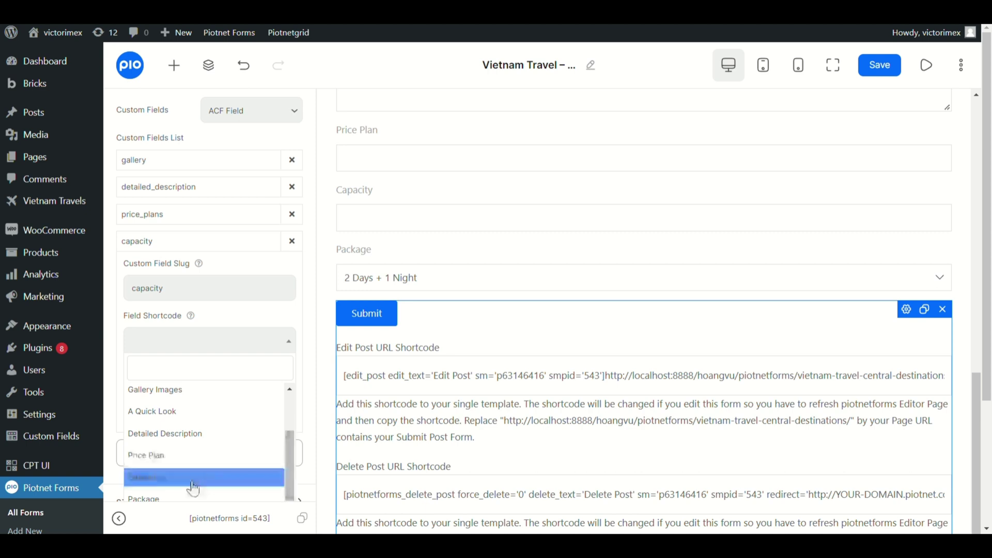
click(171, 478)
click(188, 245)
- Add a custom fields list item with the slug package from the field group and the Package field as its shortcode
key(ctrl+Tab)
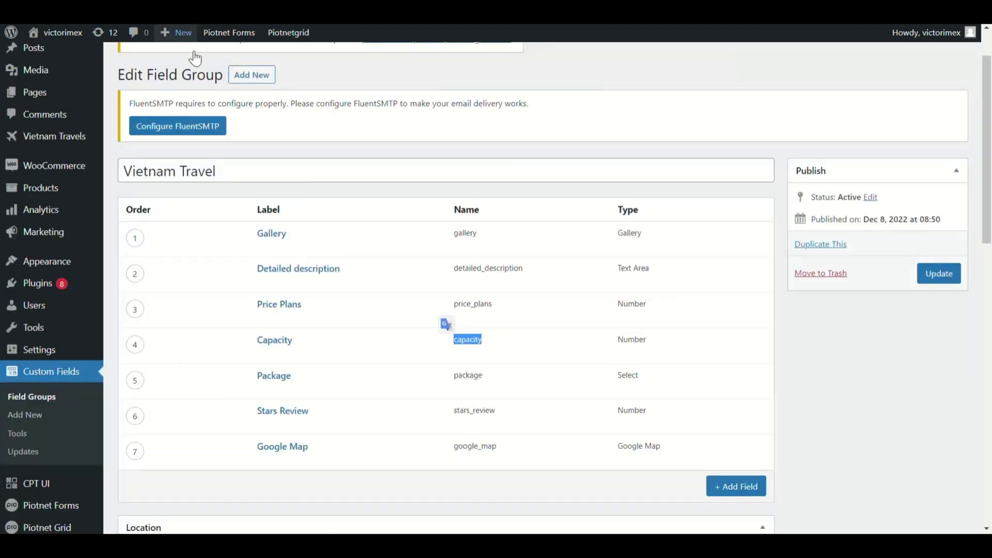
drag(484, 376, 435, 381)
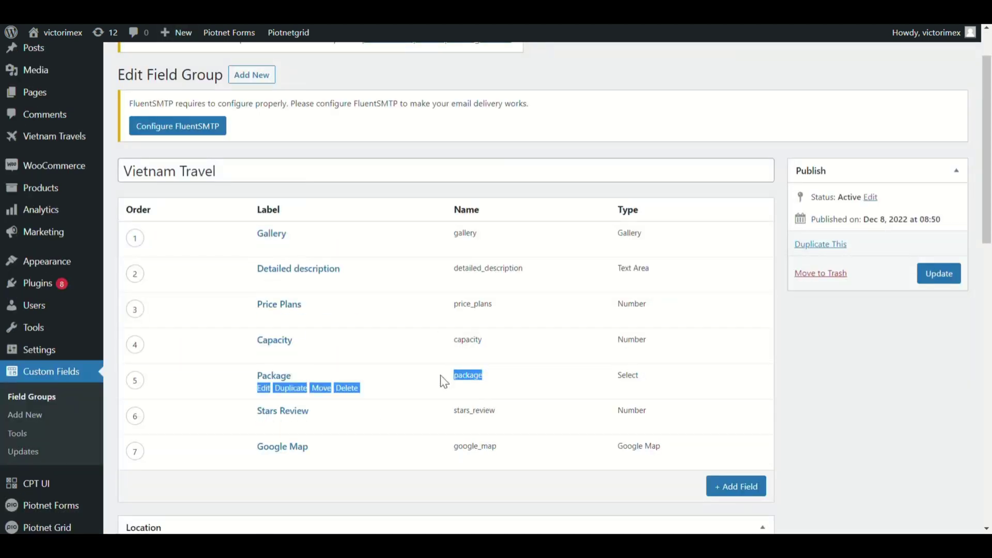
drag(501, 380, 462, 385)
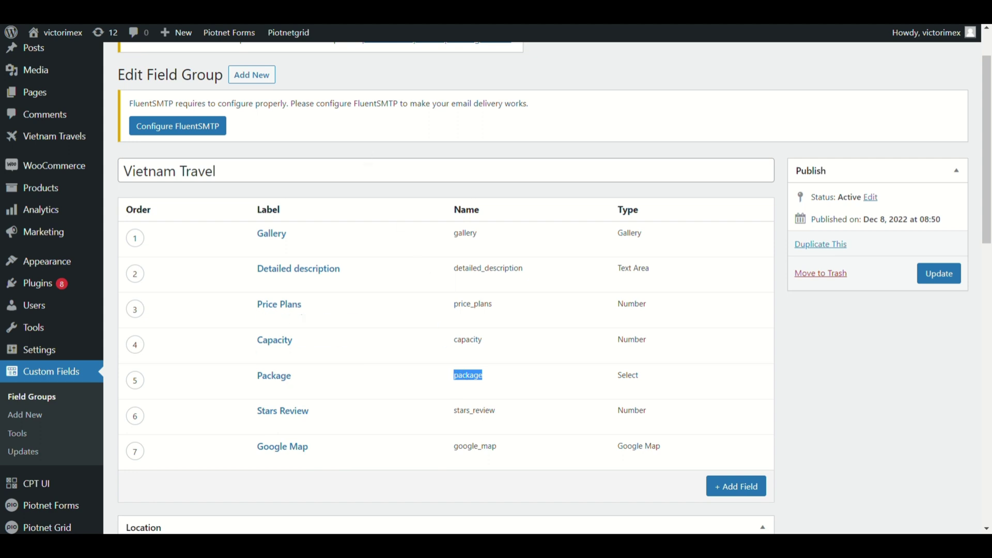
key(ctrl+Tab)
click(248, 274)
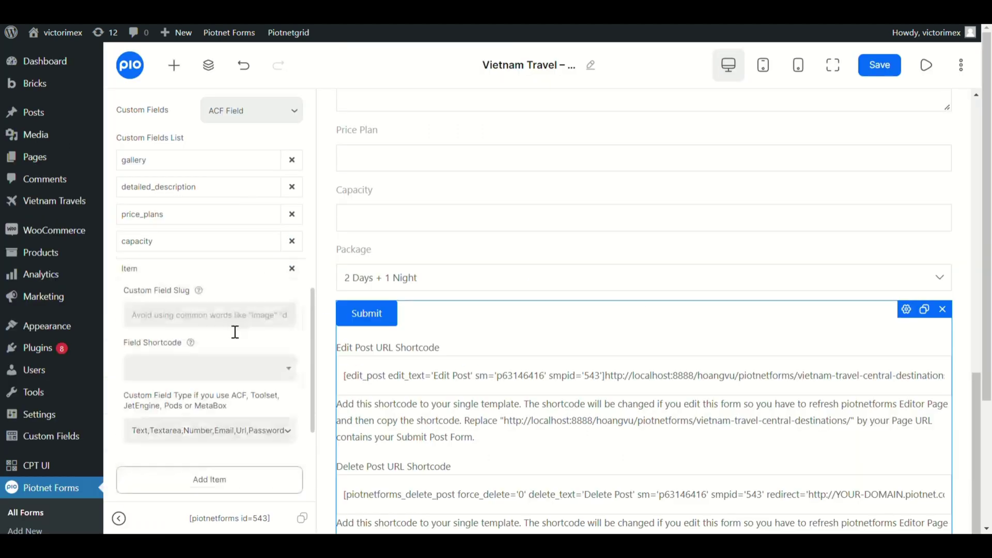
click(236, 324)
key(ctrl+v)
click(265, 385)
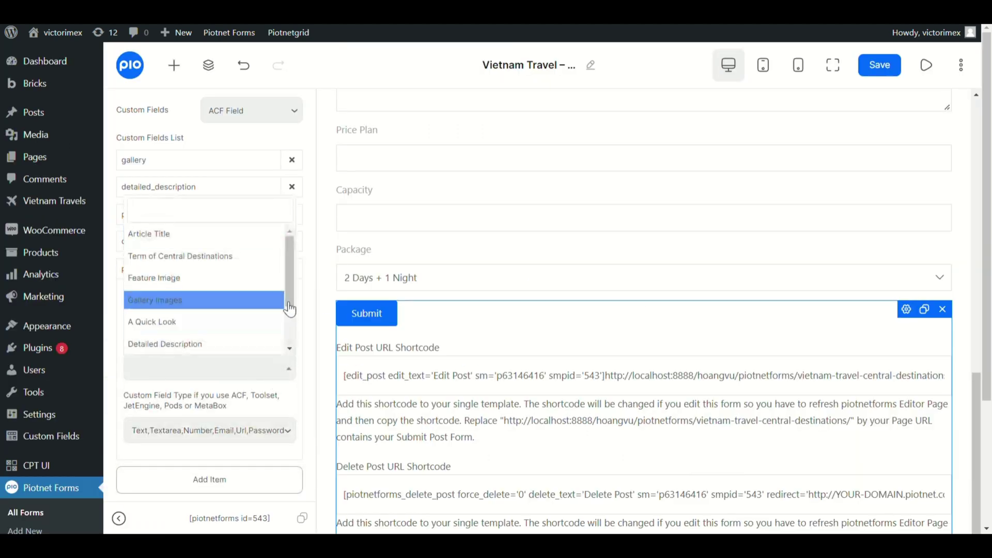
scroll(238, 331, down, 5)
click(237, 349)
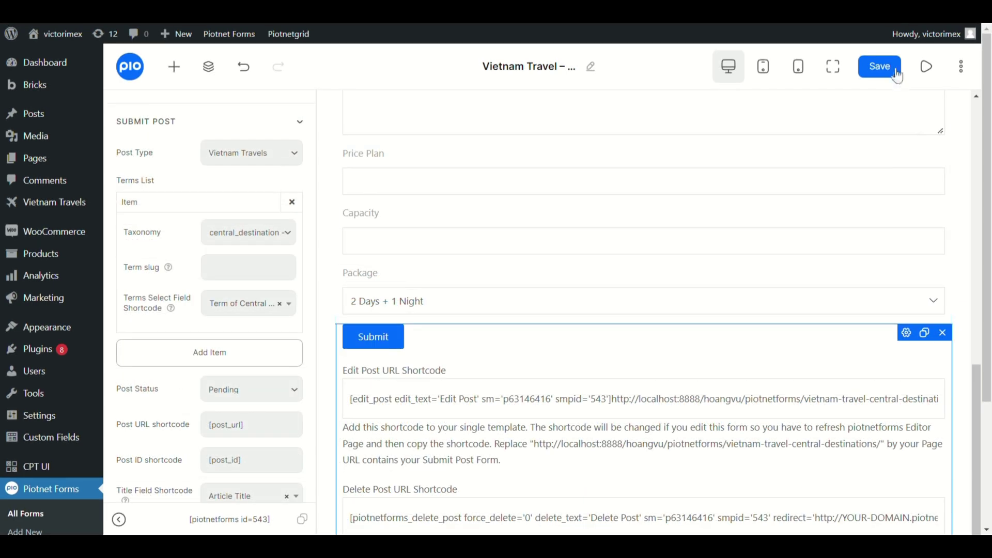
- Save the submission form and open its preview
click(894, 73)
click(935, 75)
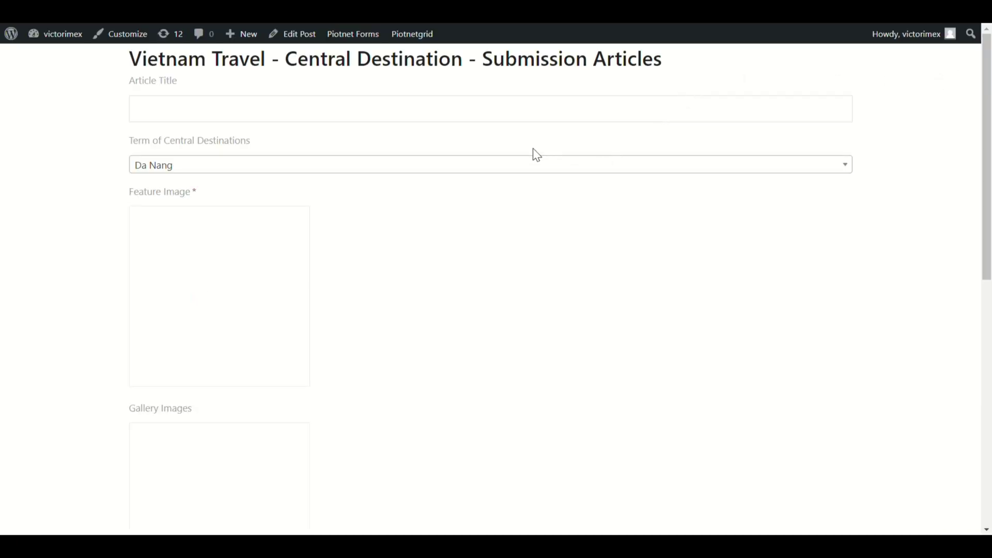
- Submit a test article titled Son Dong 2 with term Nghe An, sample images and texts, price plan 123, capacity 3 and package 7 Days + 6 Nights
click(500, 120)
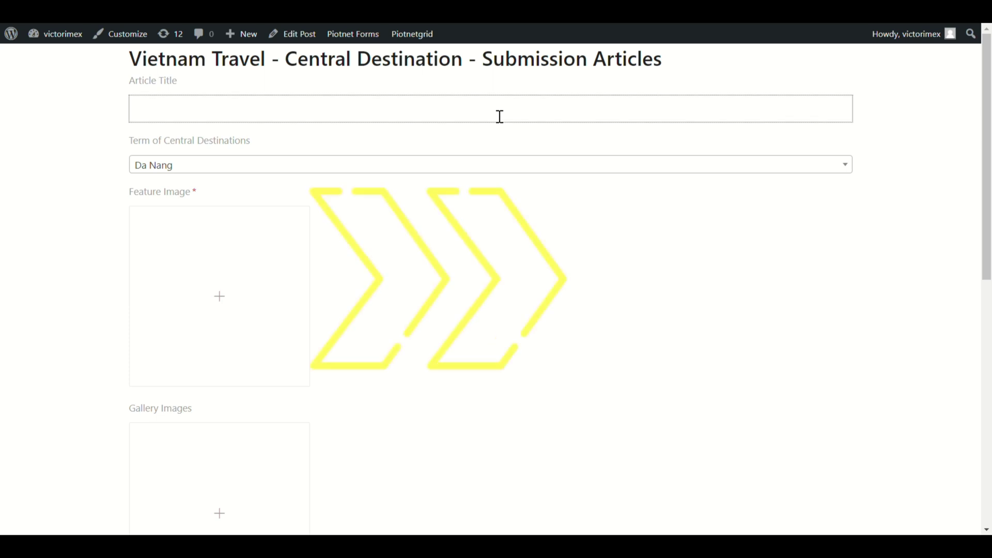
text(Son Dong 2)
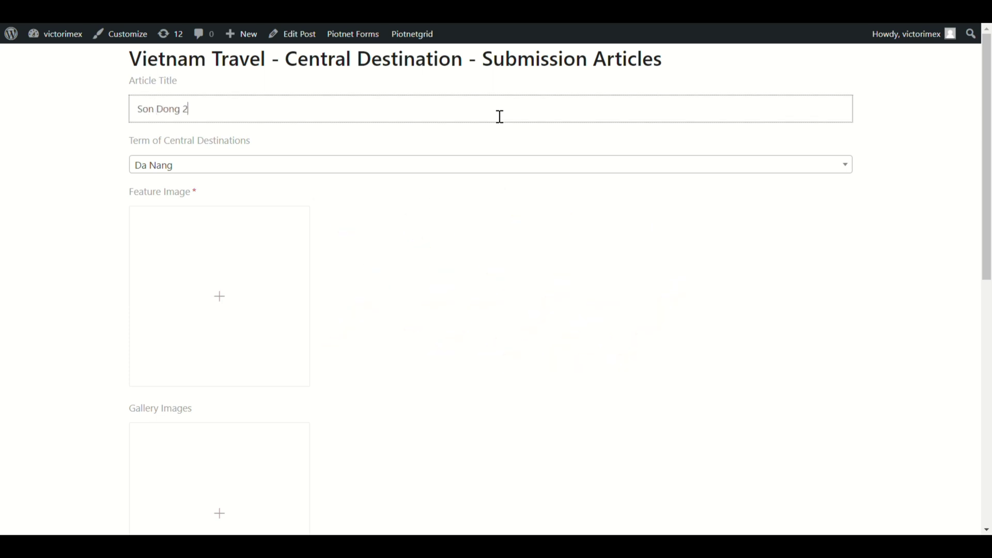
click(283, 166)
text(Nghe An)
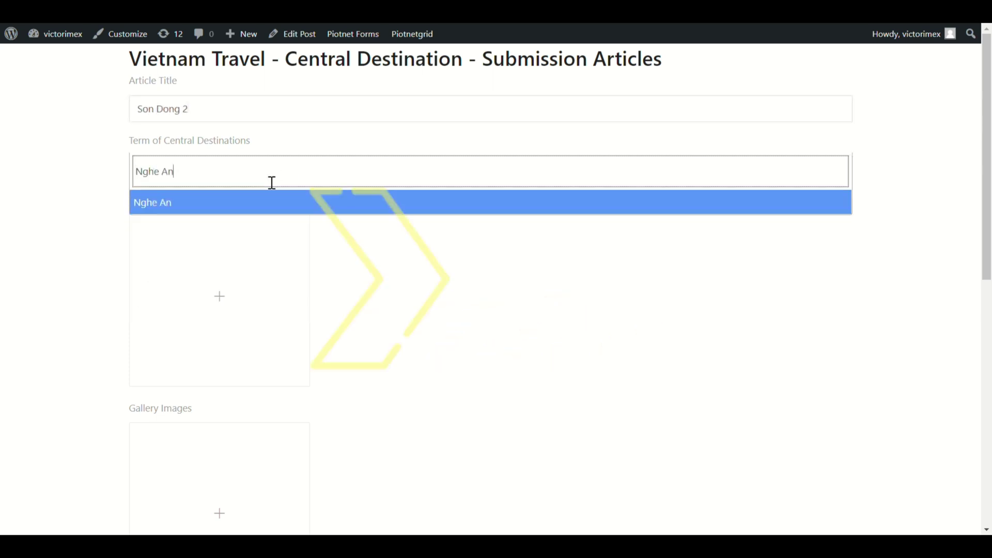
click(232, 204)
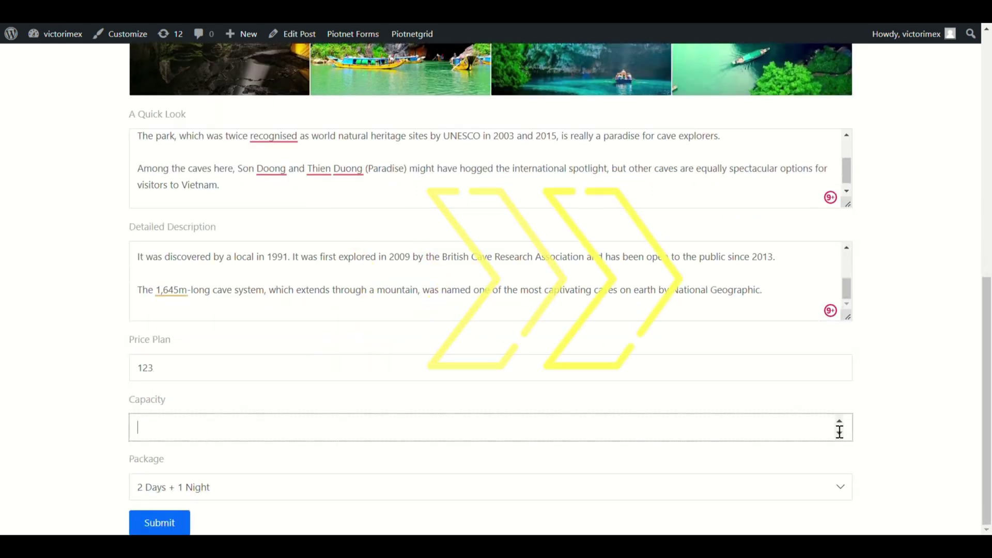
text(3)
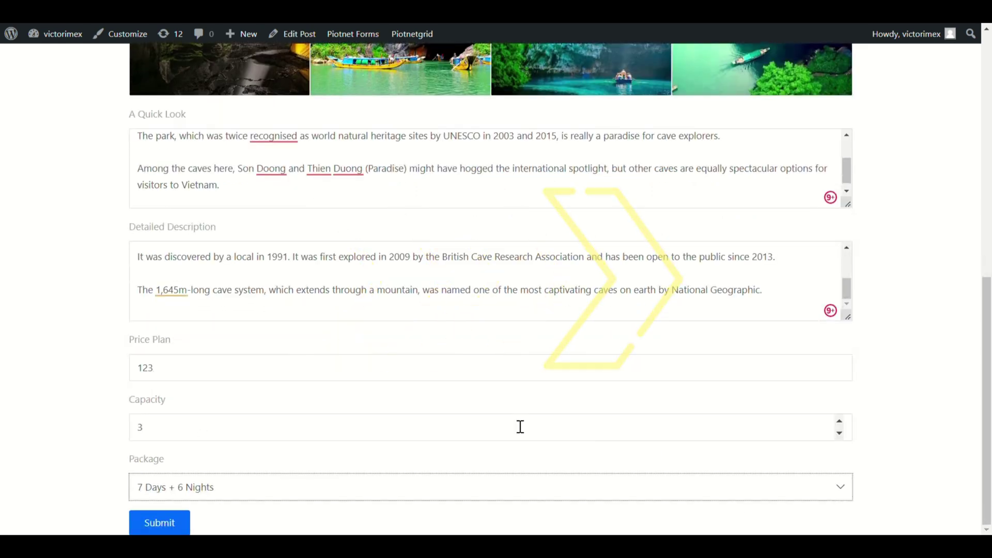
click(163, 521)
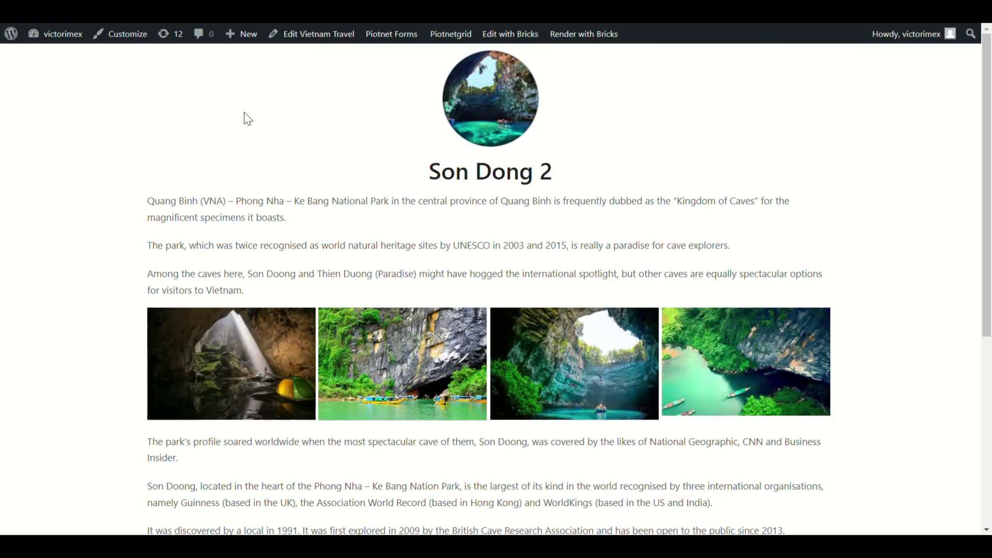
- Review the submitted post's page through its Detailed Plan section, and open the list of all Vietnam Travels posts in the dashboard
scroll(885, 235, down, 5)
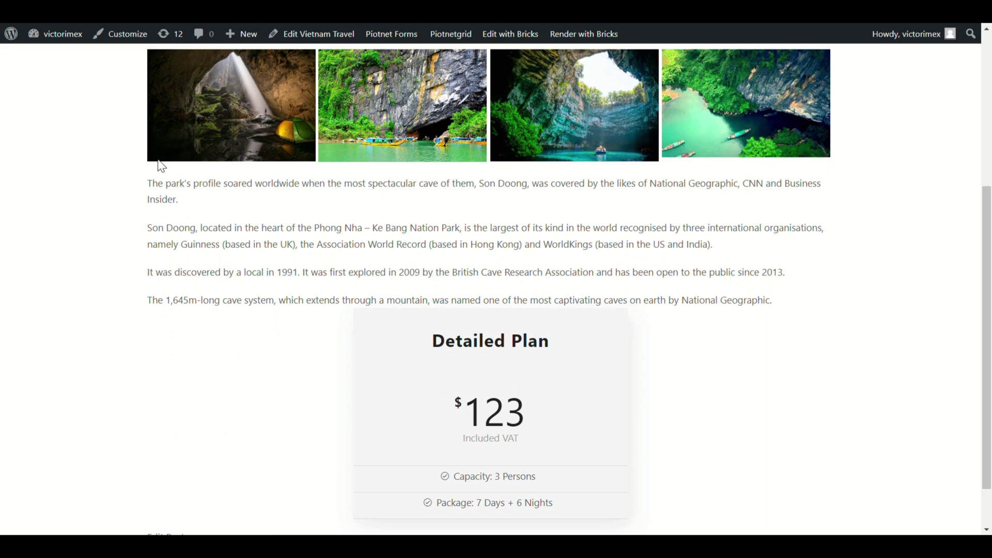
scroll(104, 126, up, 5)
click(55, 35)
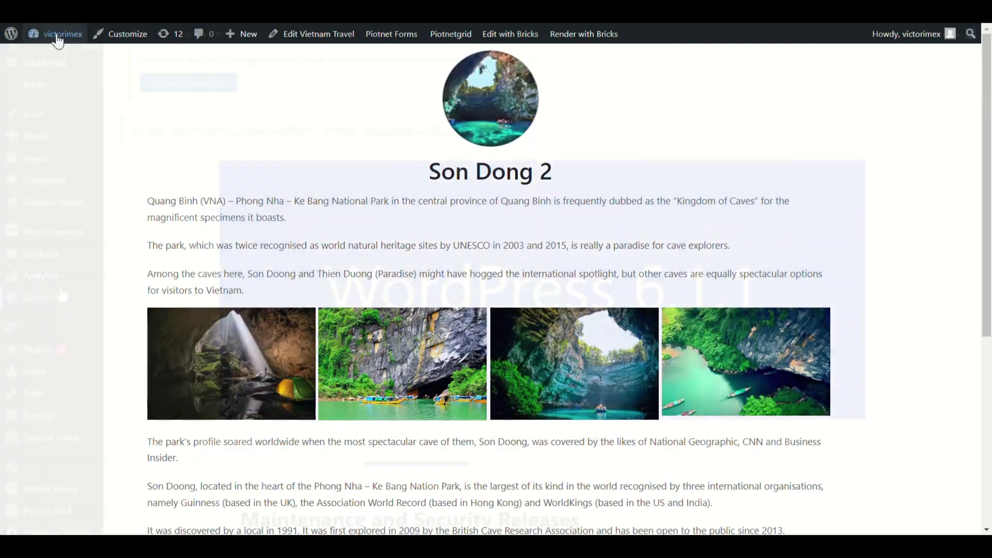
mouse_move(52, 214)
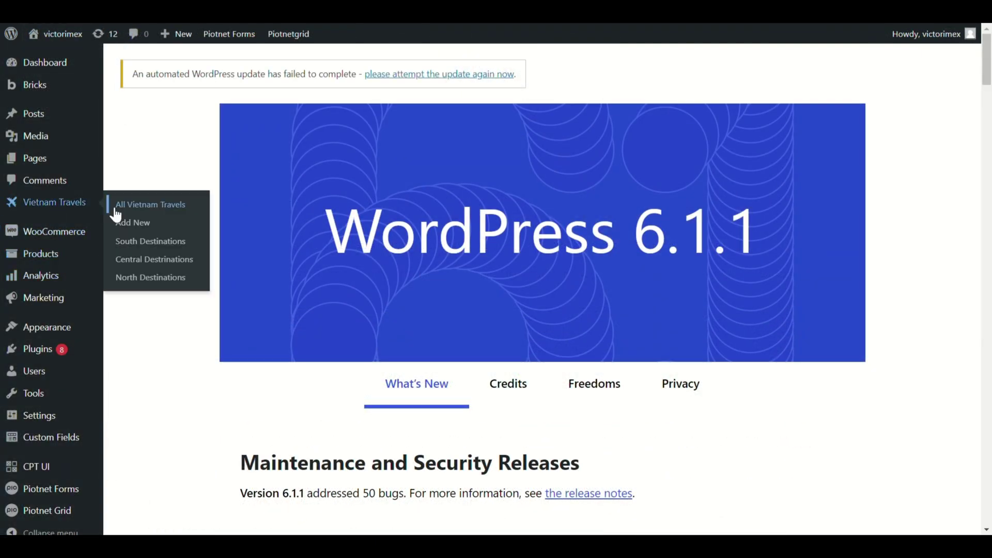
click(141, 206)
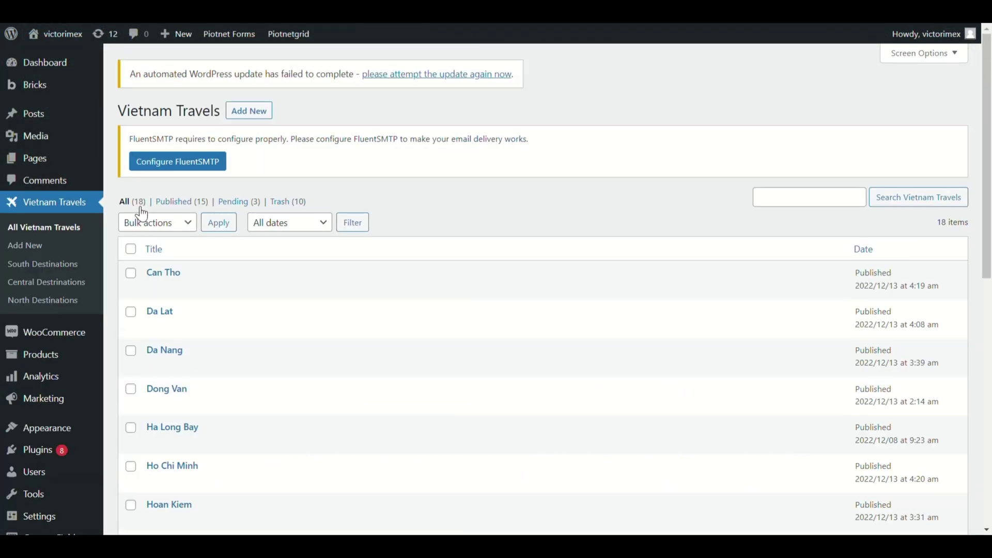
- Find the Nghe An term among the Central Destinations and list the posts assigned to it
click(76, 285)
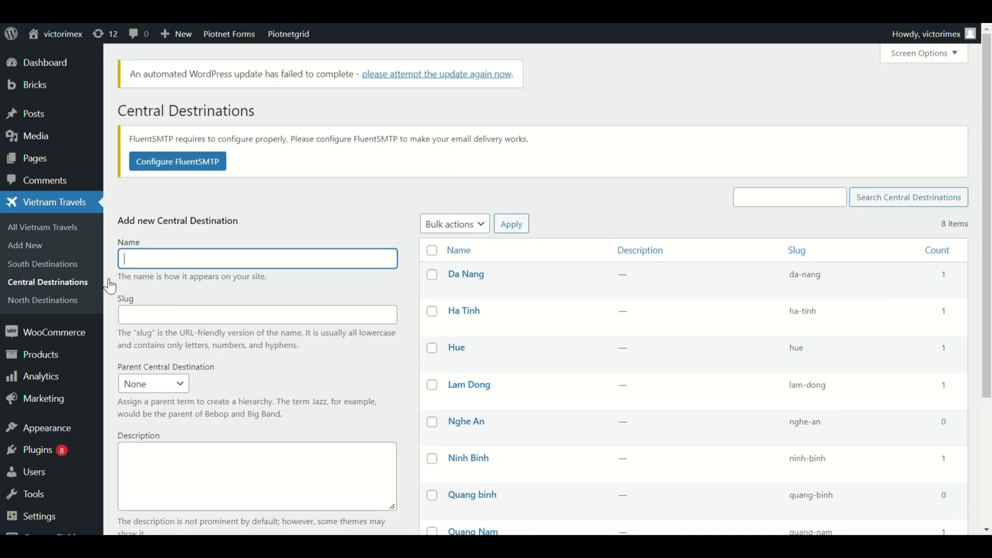
scroll(584, 280, down, 3)
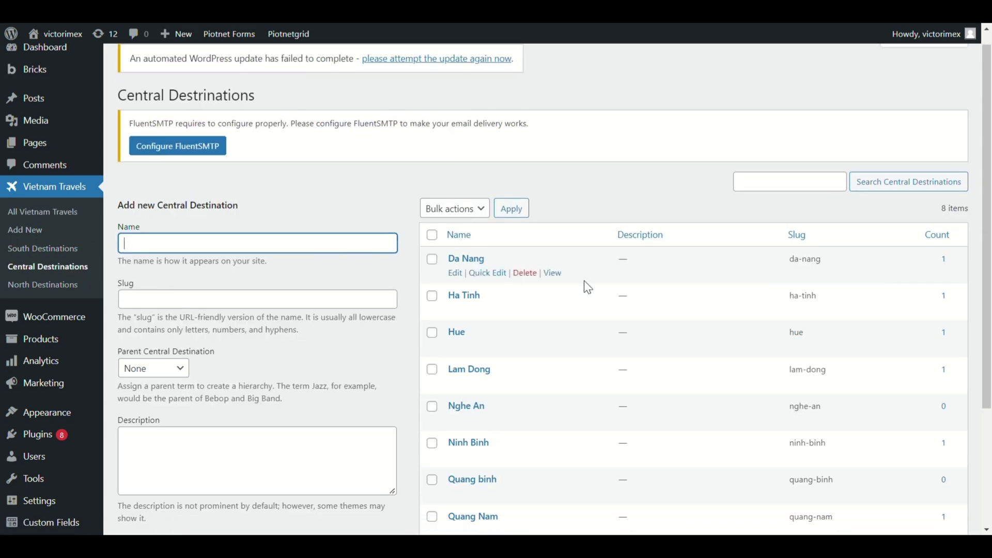
scroll(588, 284, up, 1)
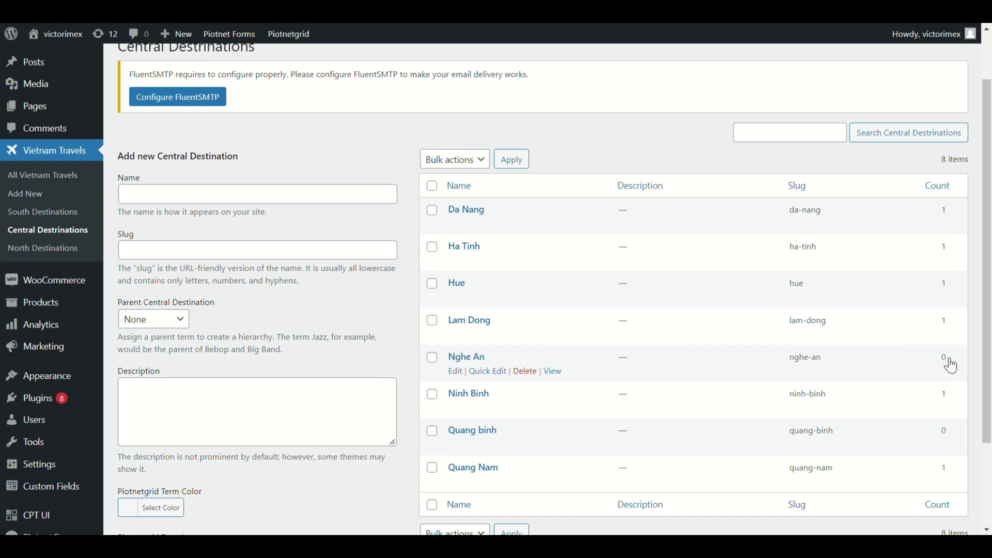
click(948, 361)
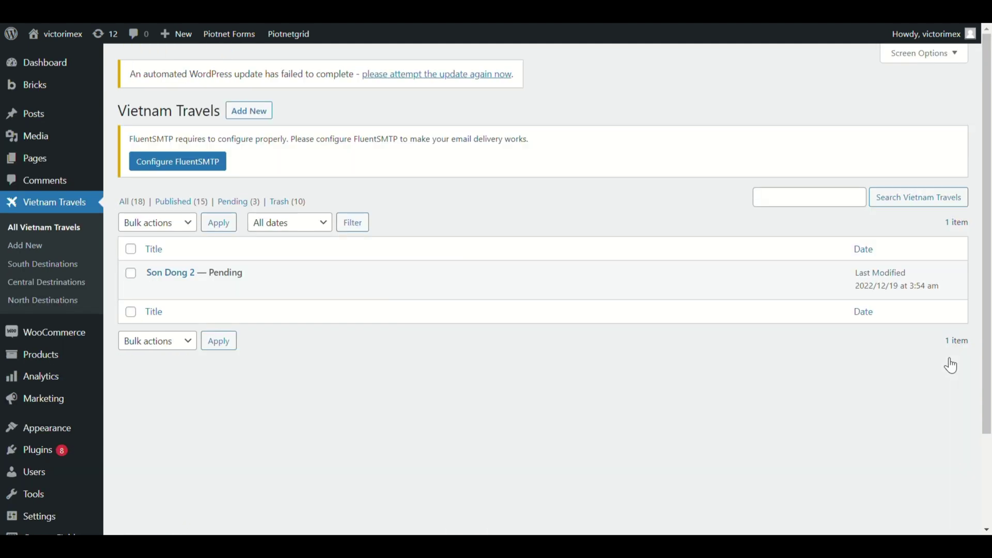
- Open the pending Son Dong 2 post for editing and examine its content, featured image and Vietnam Travel custom fields
mouse_move(229, 289)
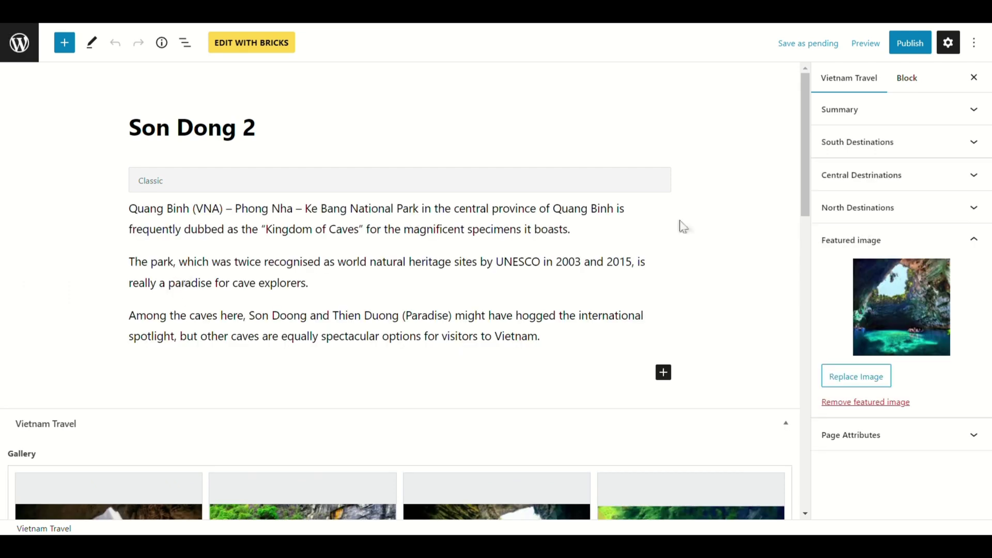
scroll(699, 230, down, 8)
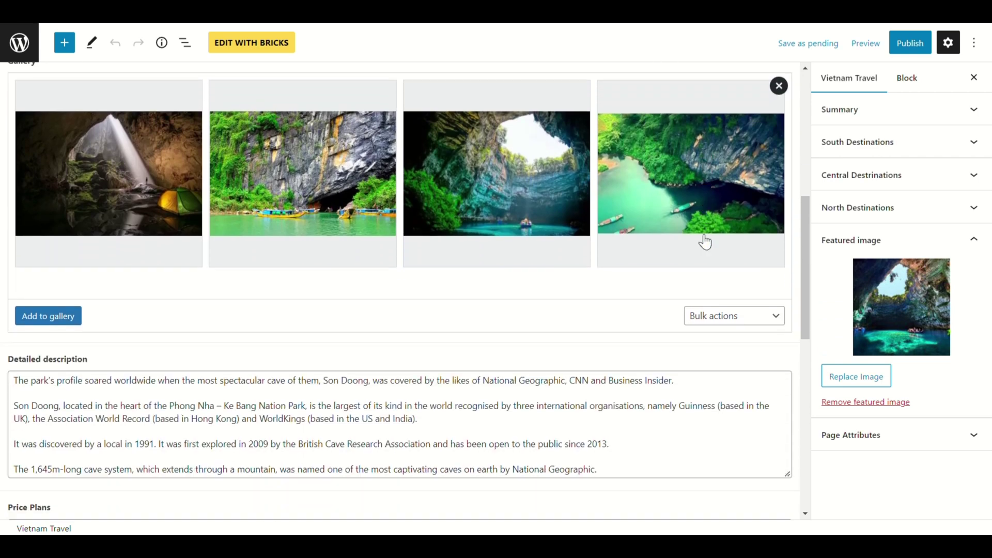
scroll(705, 242, down, 10)
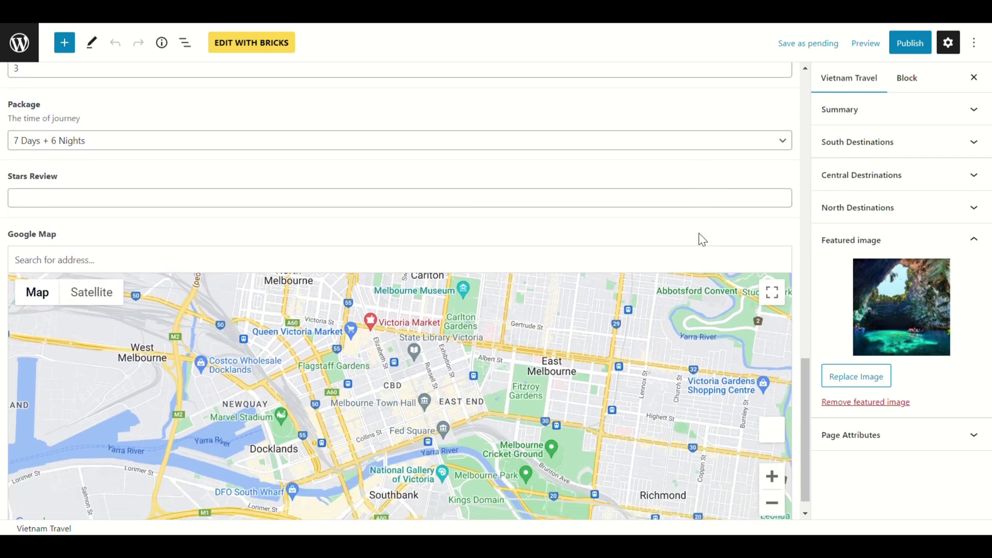
scroll(700, 235, down, 1)
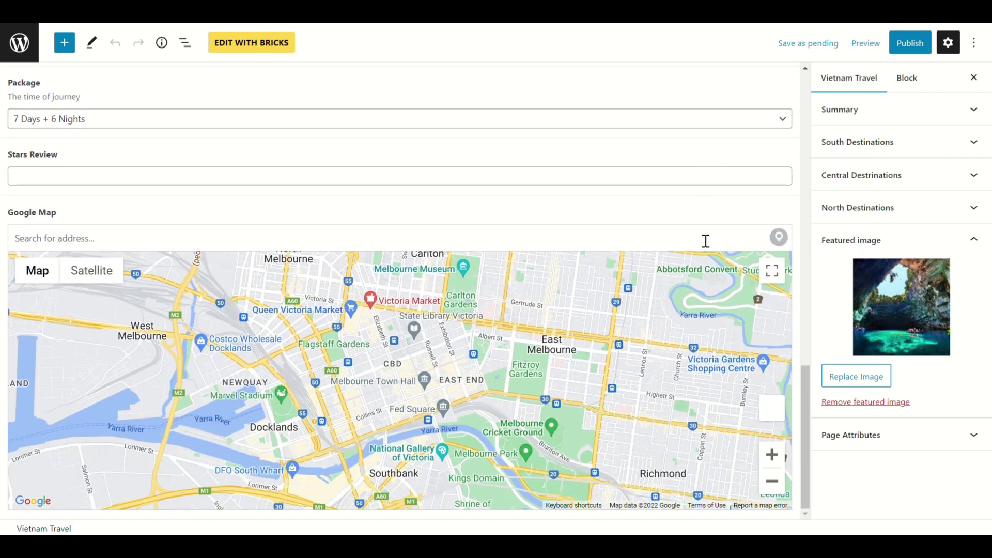
scroll(706, 241, up, 10)
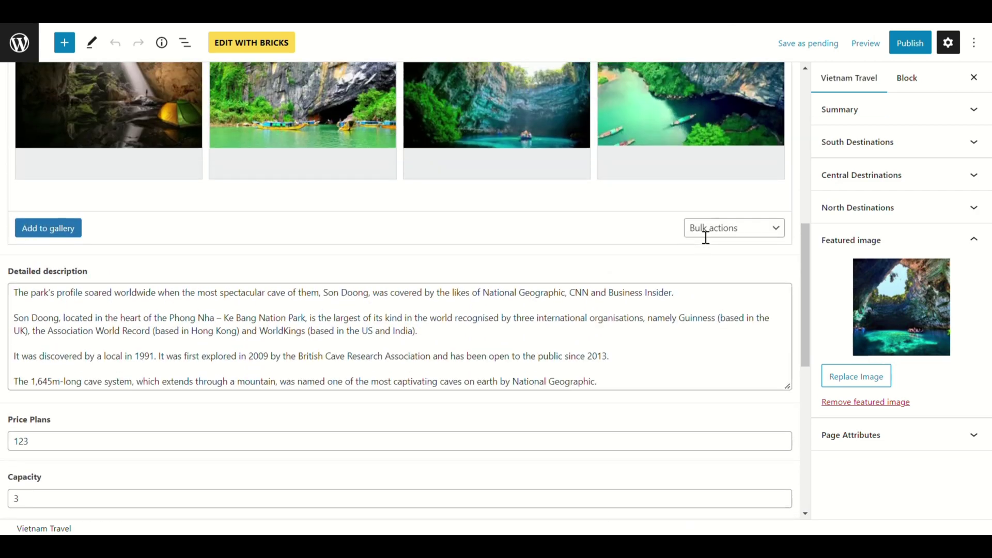
scroll(696, 227, up, 5)
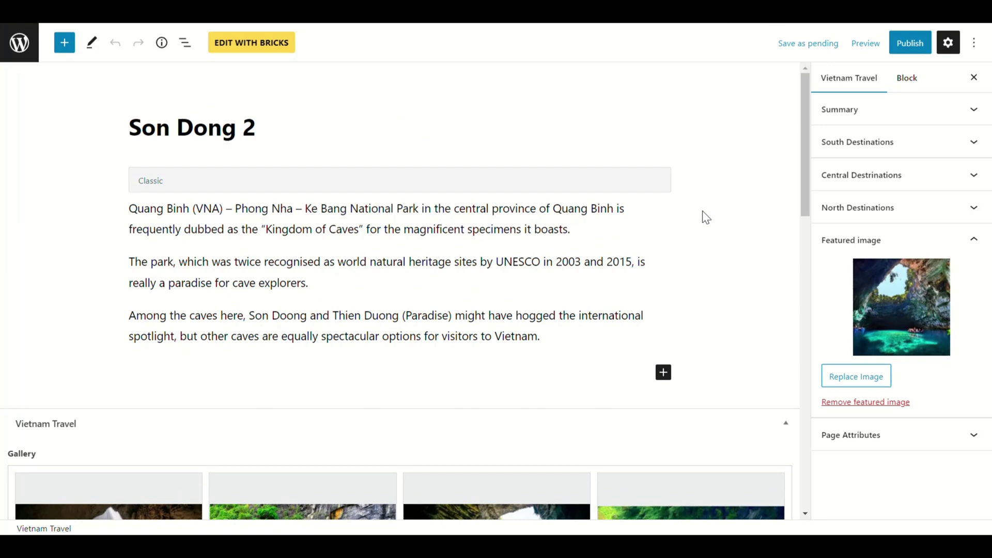
scroll(707, 202, down, 11)
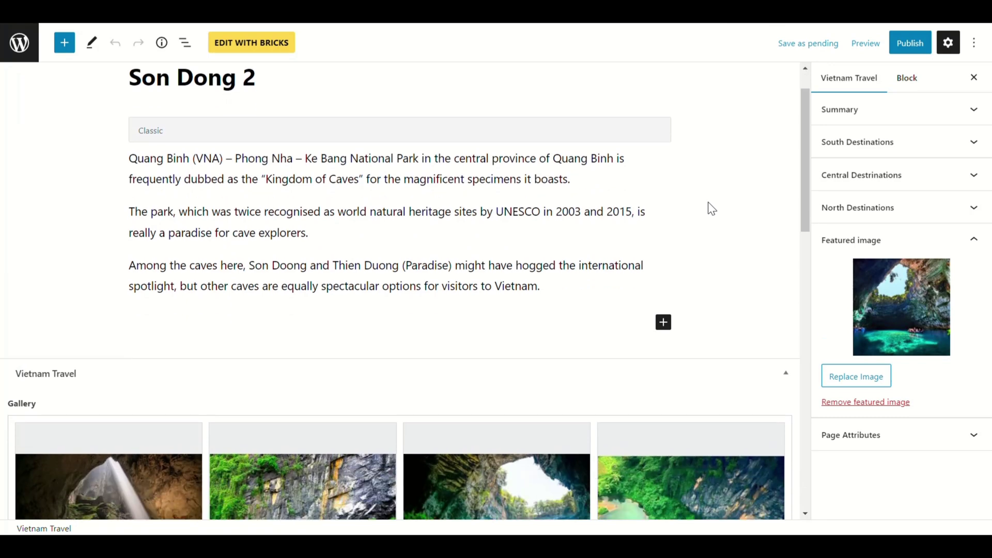
scroll(715, 212, down, 7)
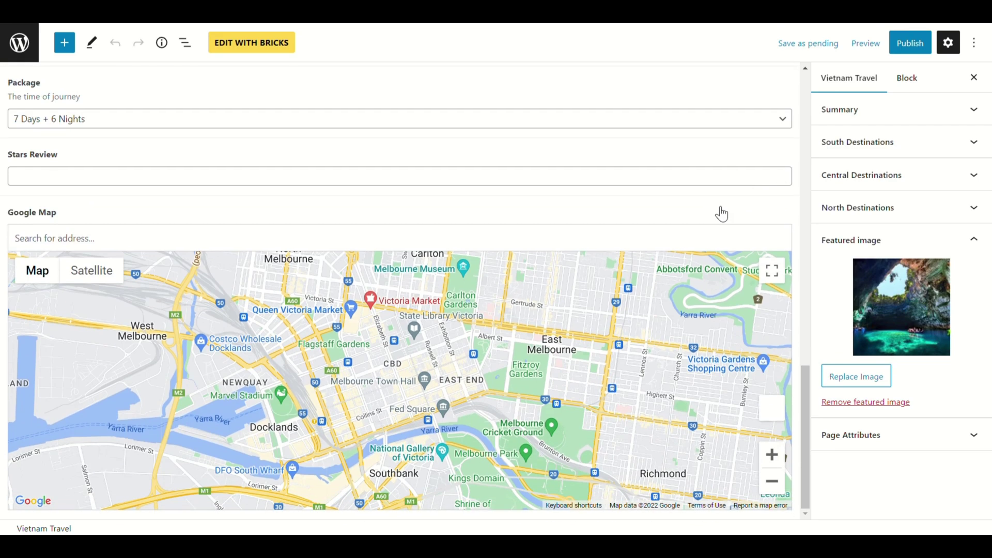
scroll(721, 214, up, 12)
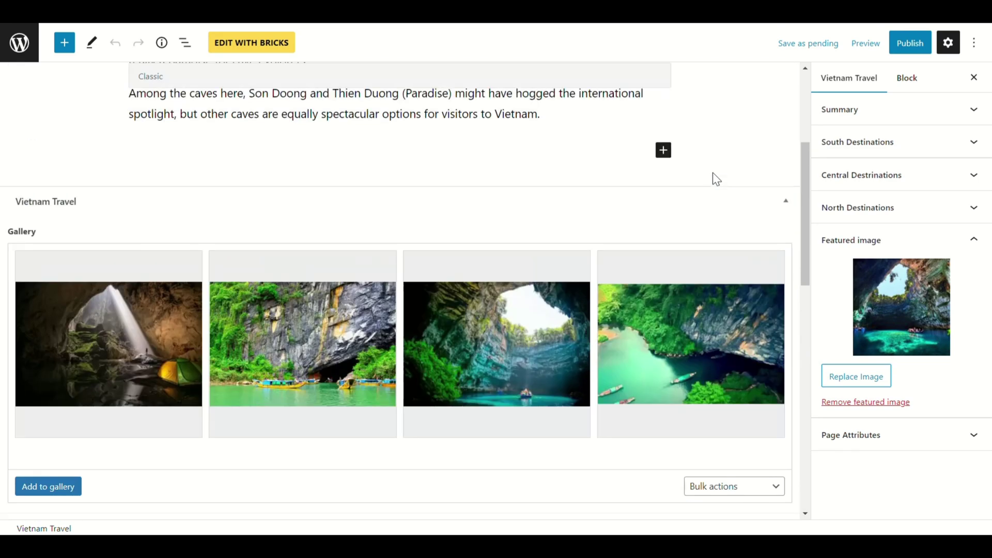
- Publish the pending Son Dong 2 post with public visibility, effective immediately
scroll(713, 174, up, 5)
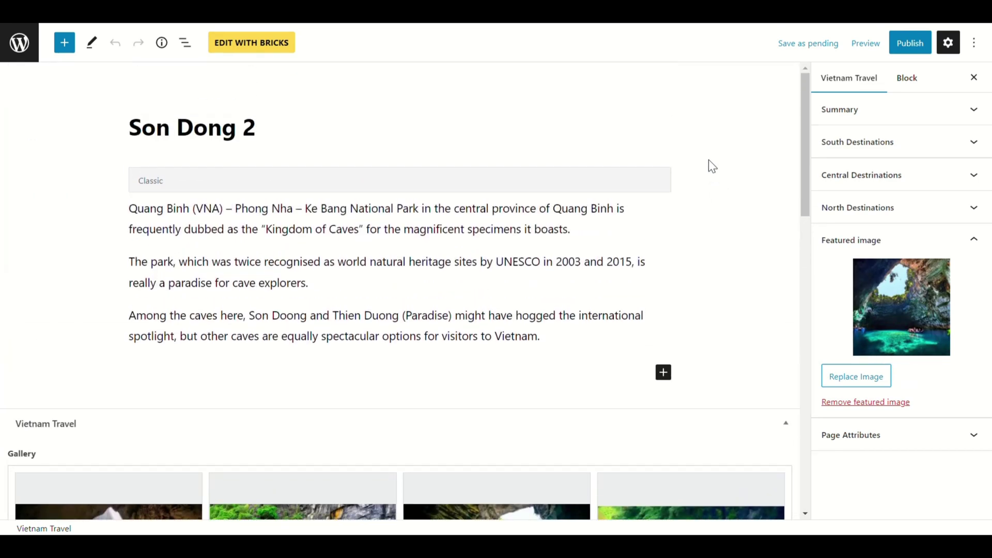
click(912, 45)
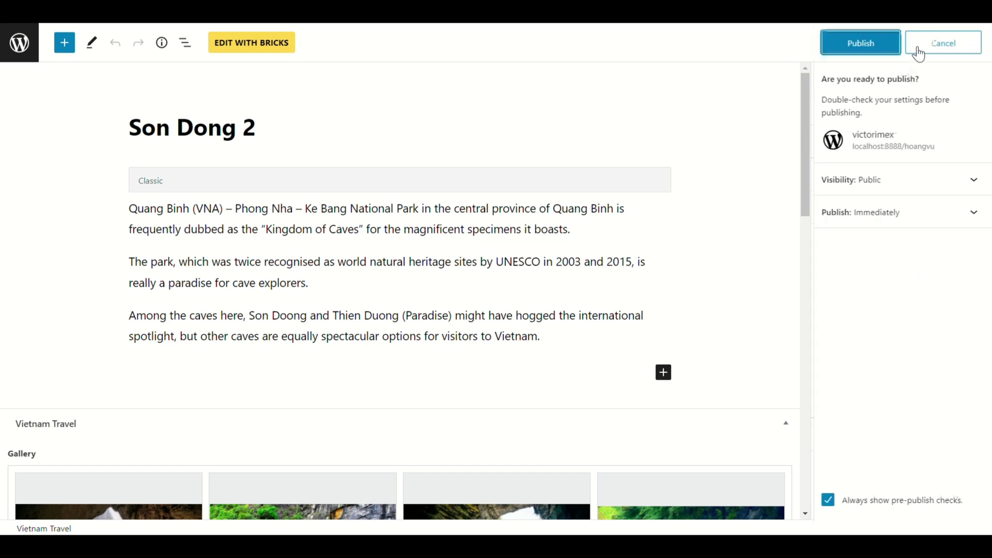
click(870, 48)
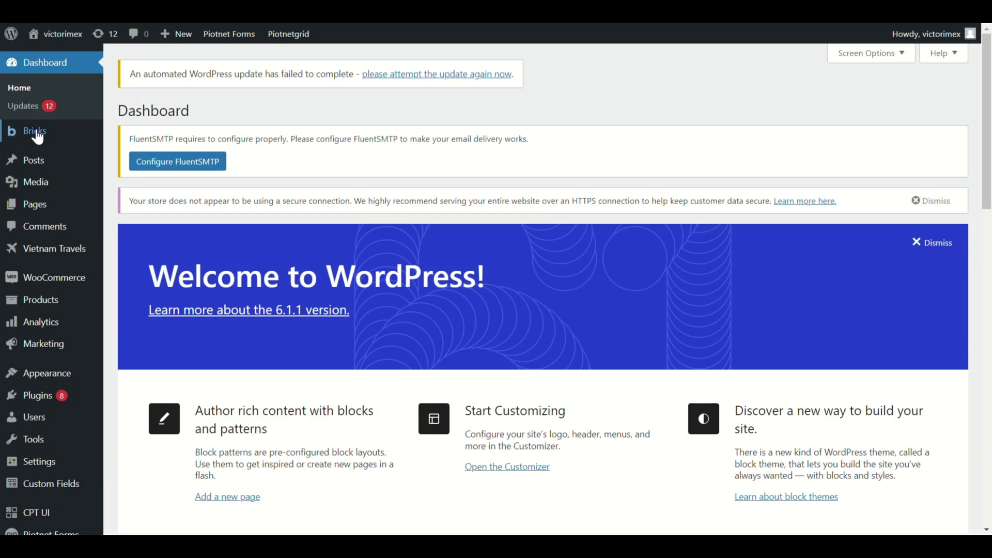
- Open the Bricks template Vietnam Travel Format – Central Destinations for editing and delete its existing Edit Post shortcode element
mouse_move(34, 132)
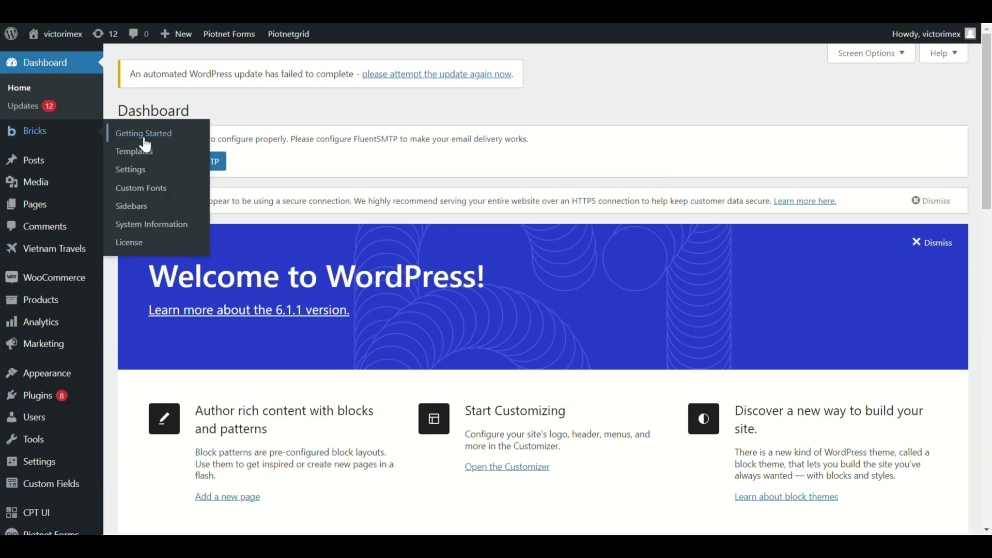
click(173, 154)
mouse_move(215, 327)
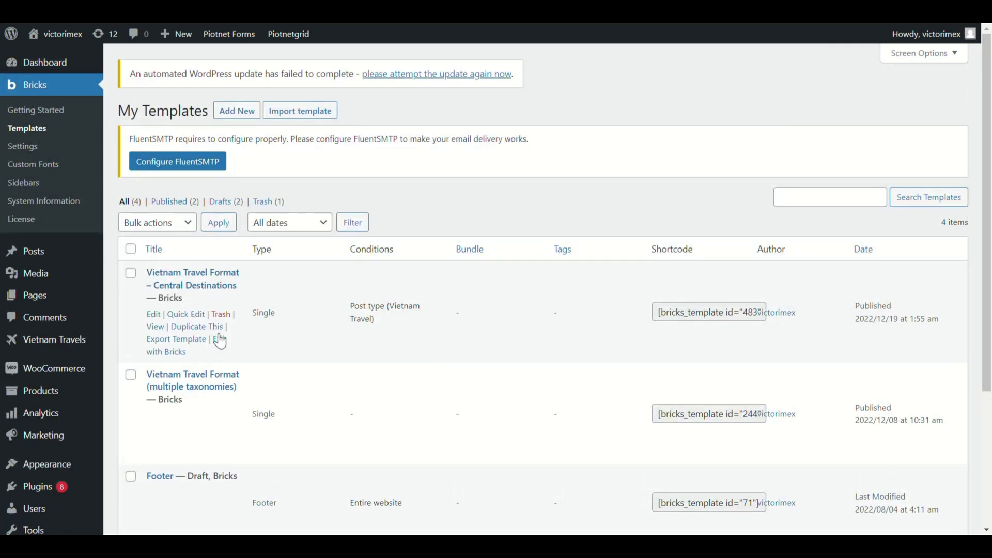
click(224, 345)
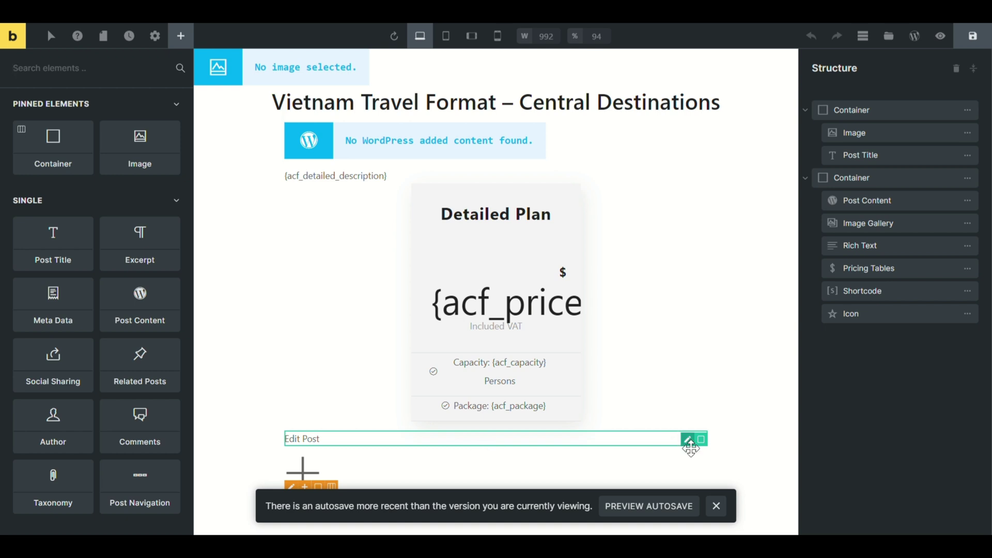
right_click(662, 452)
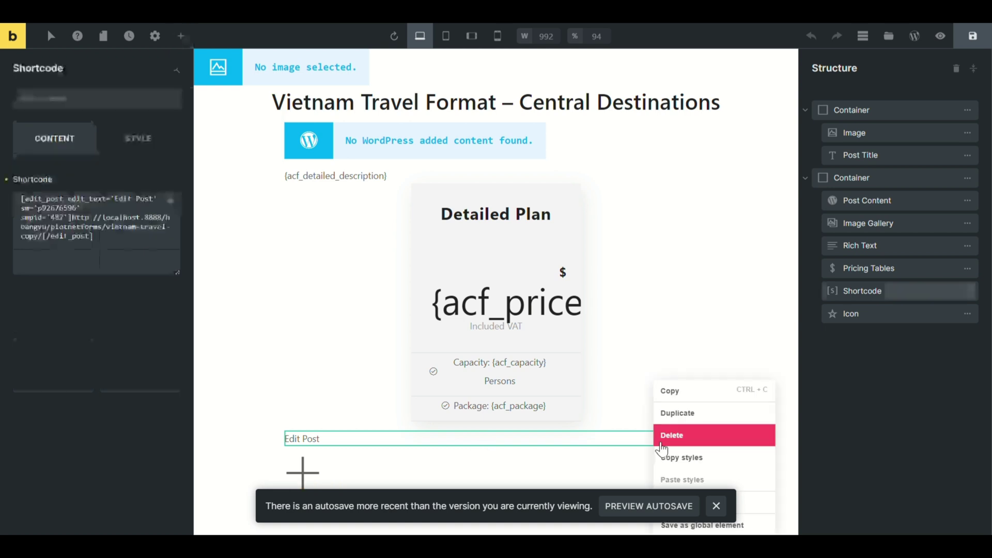
click(682, 436)
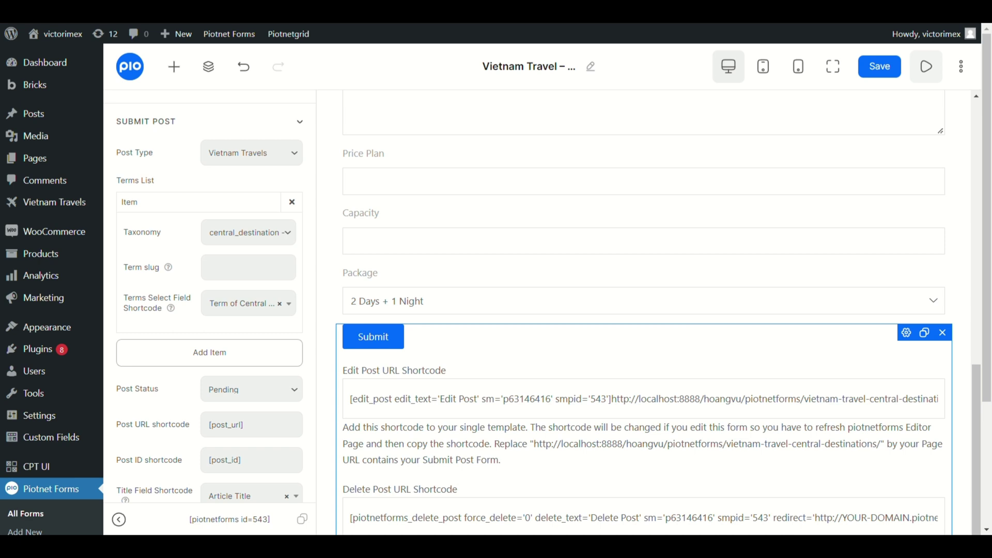
- Copy the submission form's Edit Post URL shortcode into a new Shortcode element placed below the template's Detailed Plan pricing table
scroll(538, 310, down, 1)
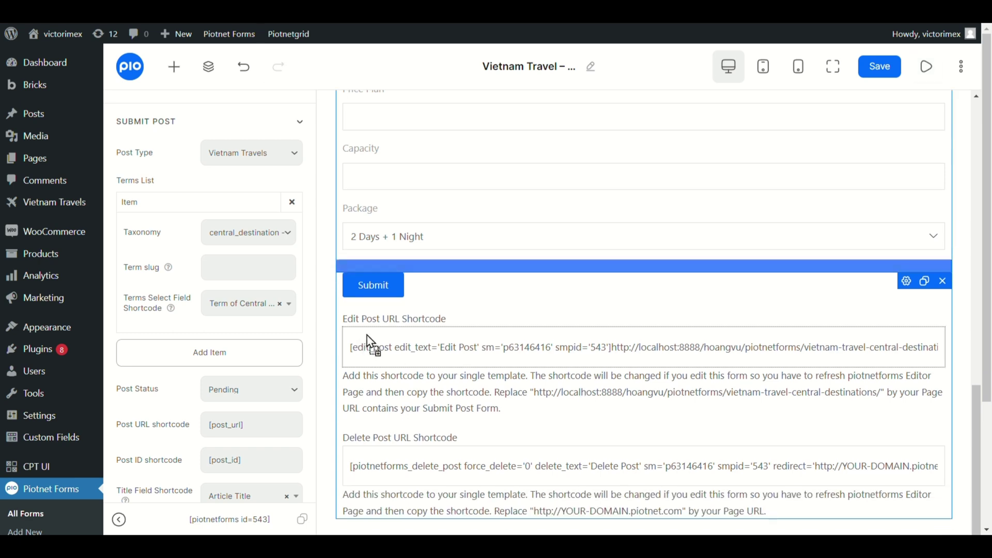
triple_click(403, 342)
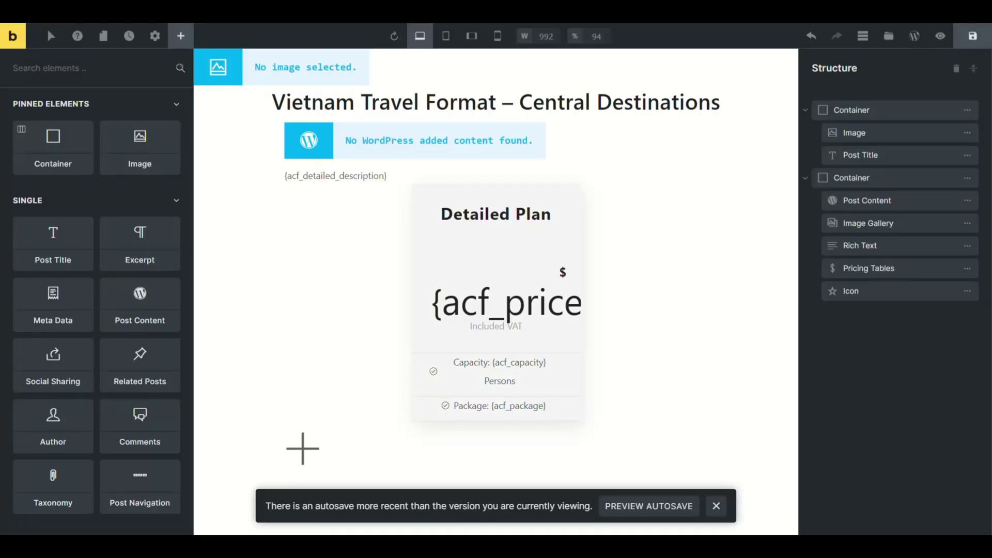
click(129, 79)
text(short)
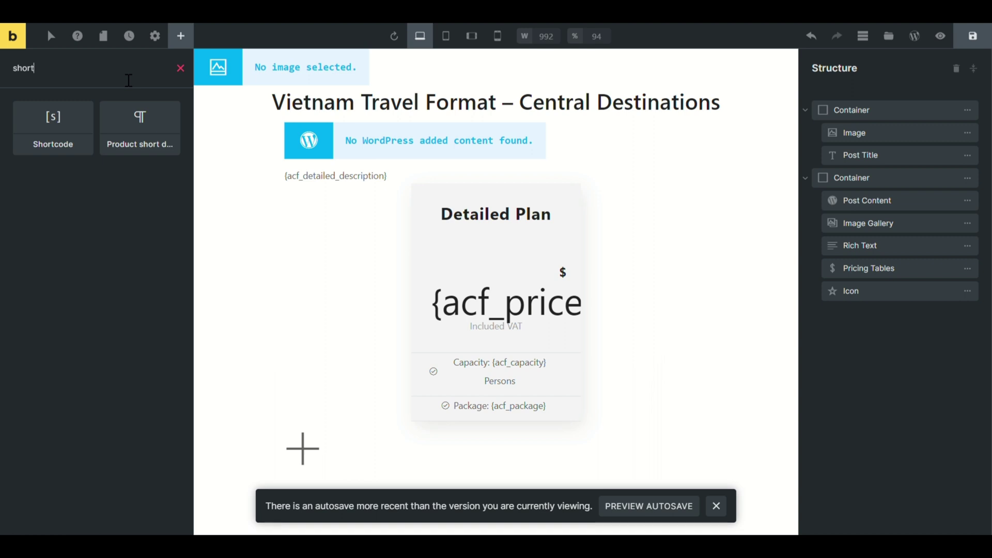
drag(46, 132, 332, 439)
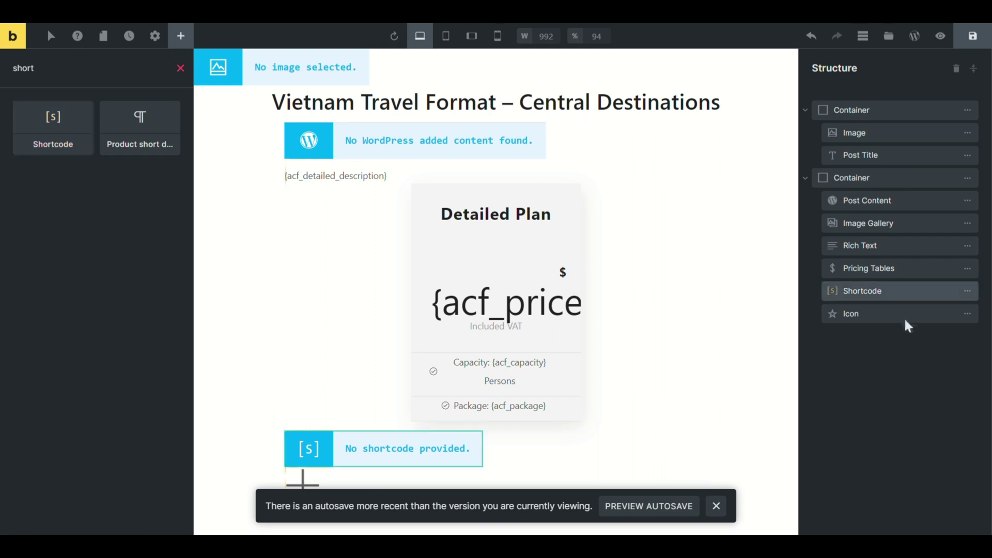
click(890, 293)
click(84, 222)
text([edit_post edit_text='Edit Post' sm='p63146416' smpid='543']http://localhost:8888/hoangvu/piotnetforms/vietnam-travel-central-destinations/[/edit_post])
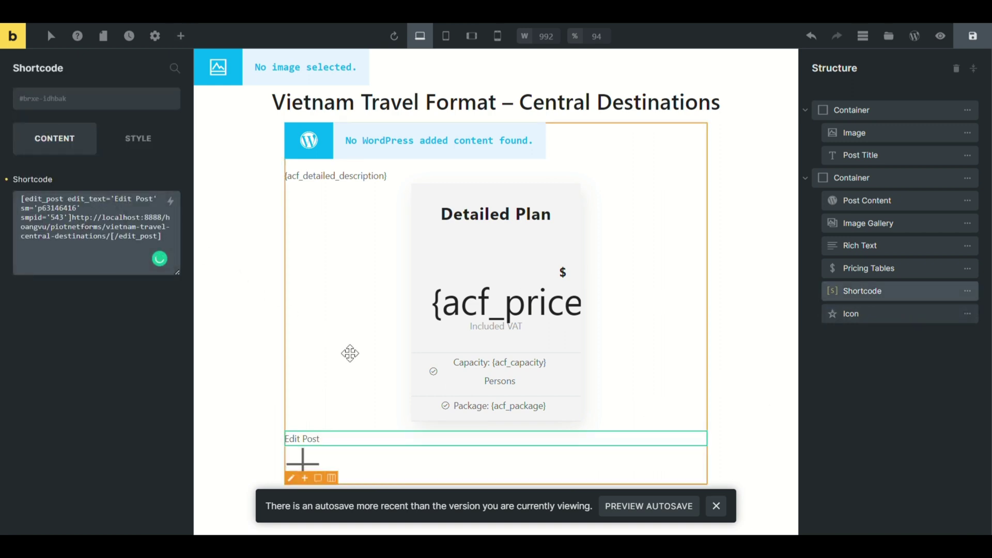
- Add a second Shortcode element below Edit Post containing the form's Delete Post URL shortcode, and save the template
click(180, 36)
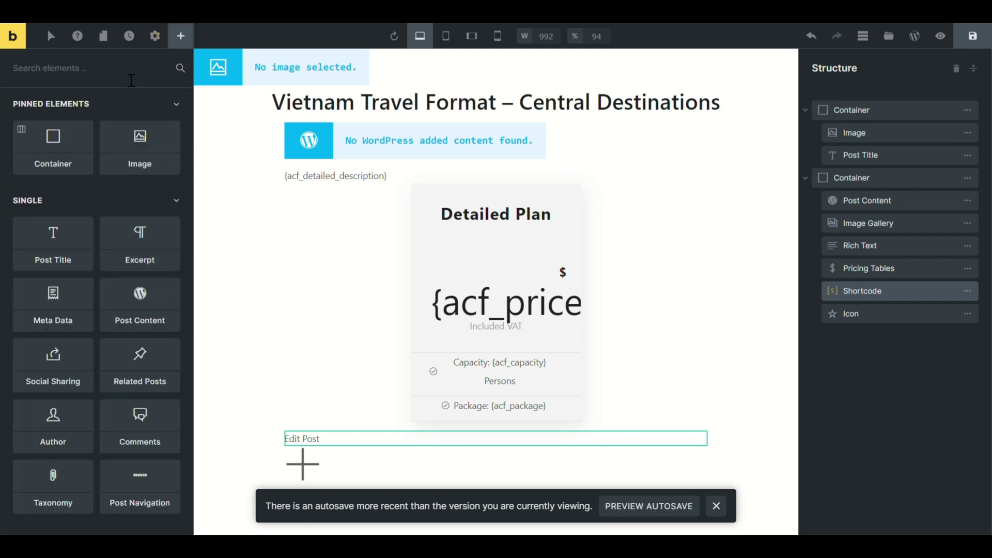
text(shor)
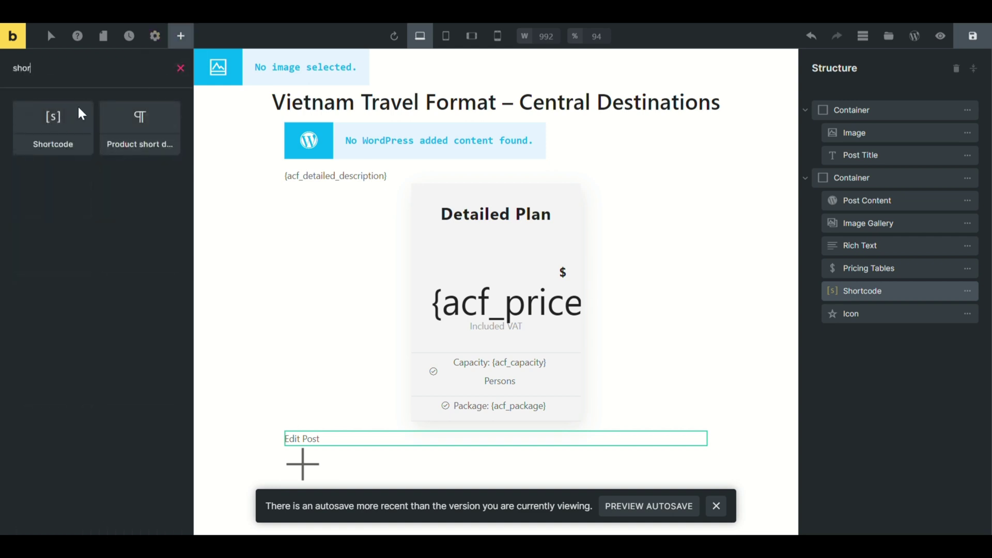
click(64, 126)
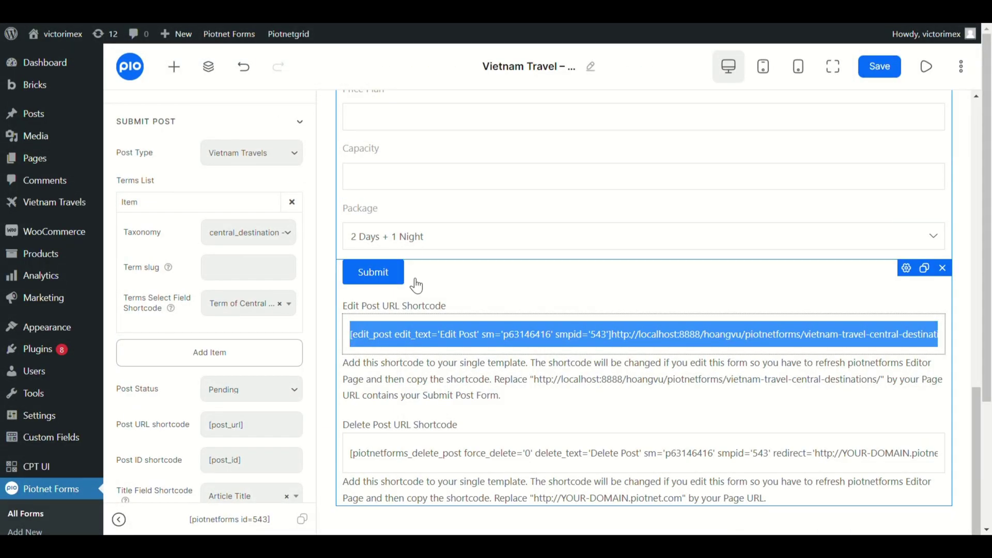
click(432, 460)
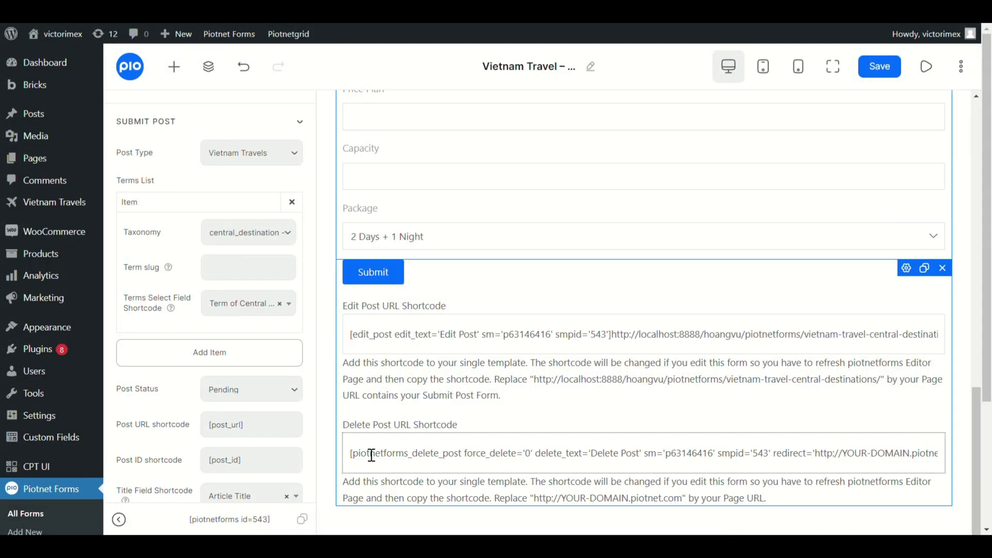
triple_click(399, 461)
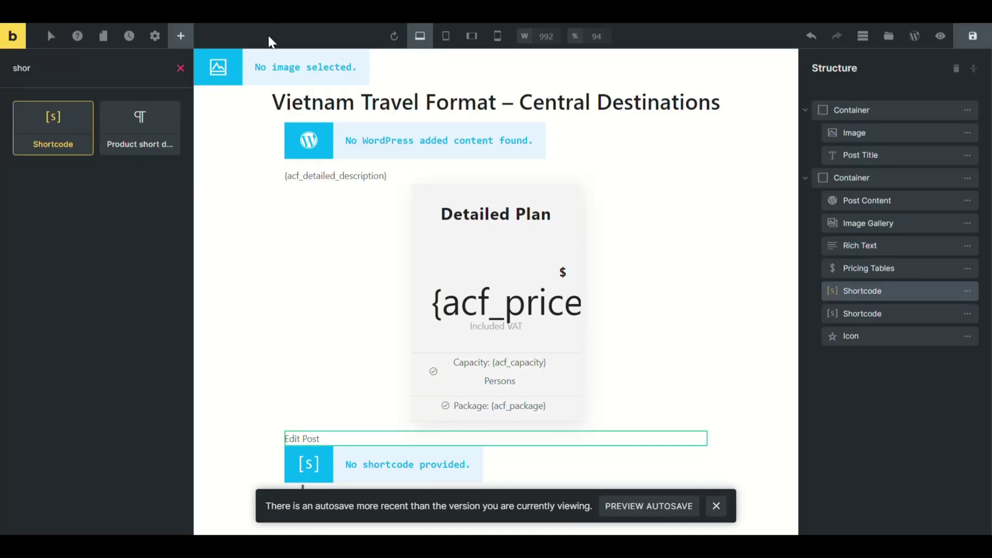
drag(269, 41, 442, 470)
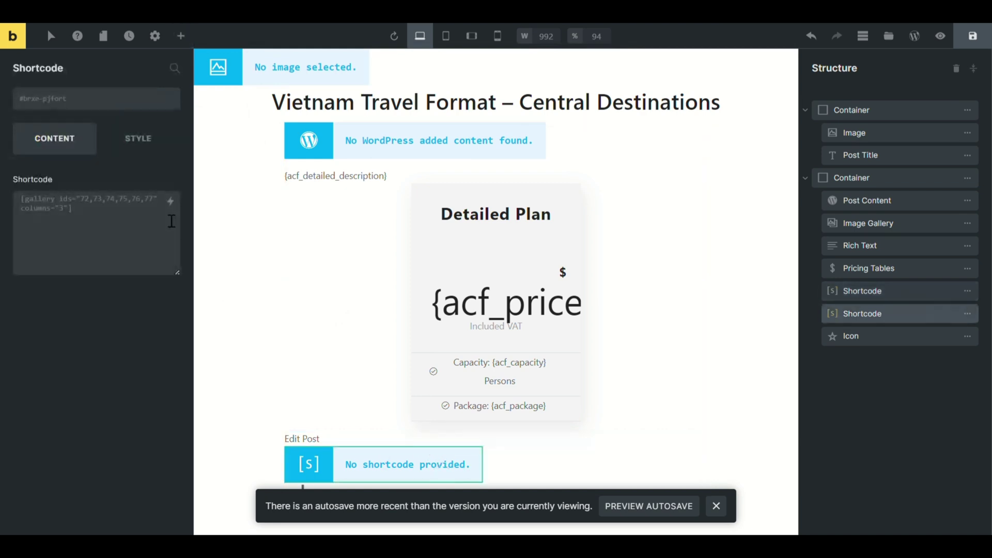
click(98, 215)
text([piotnetforms_delete_post force_delete='0' delete_text='Delete Post' sm='p63146416' smpid='543' redirect='http://YOUR-DOMAIN.piotnet.com' ][/piotnetforms_delete_post])
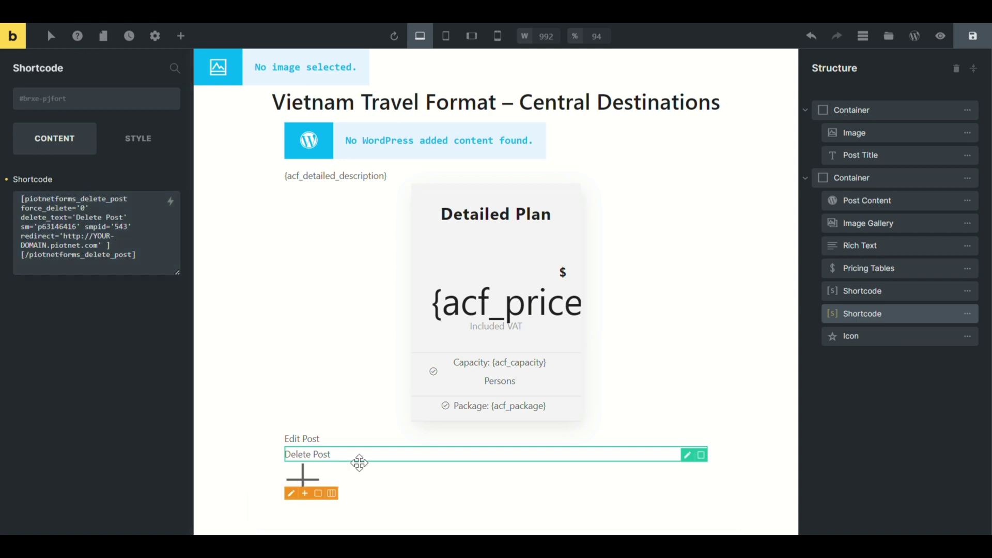
click(969, 41)
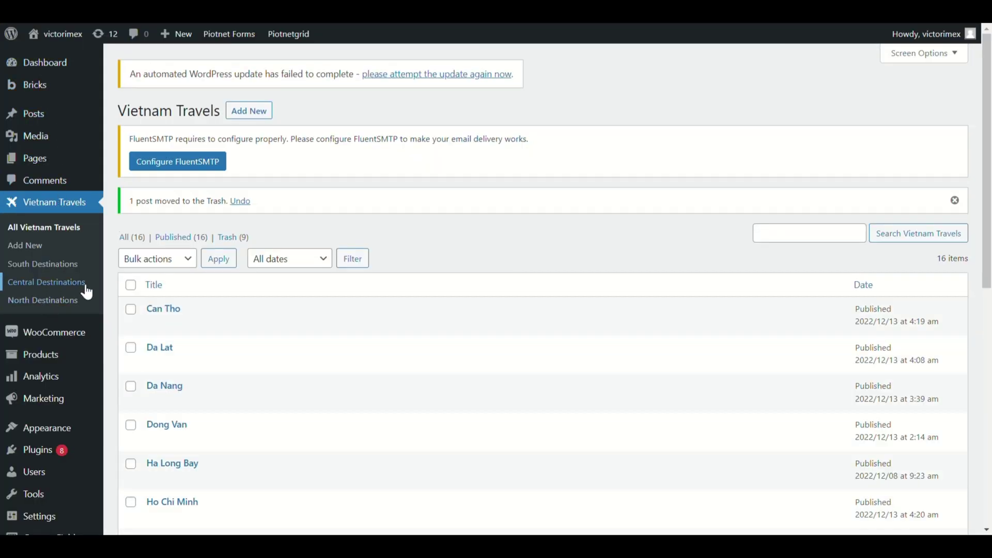
- Open the published Son Dong 2 page from the Nghe An term's posts and examine it down to the Edit Post and Delete Post links
click(86, 293)
scroll(513, 347, down, 1)
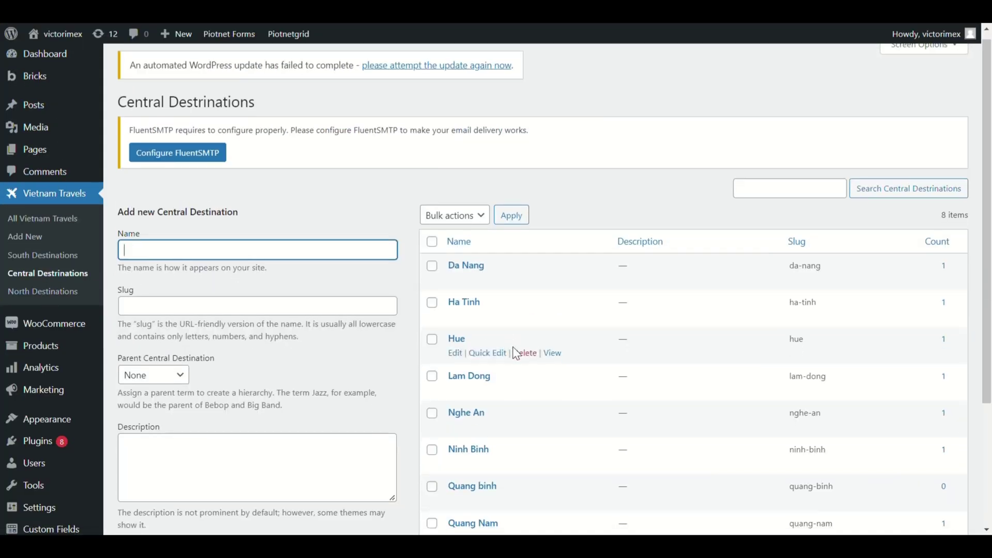
scroll(513, 346, down, 2)
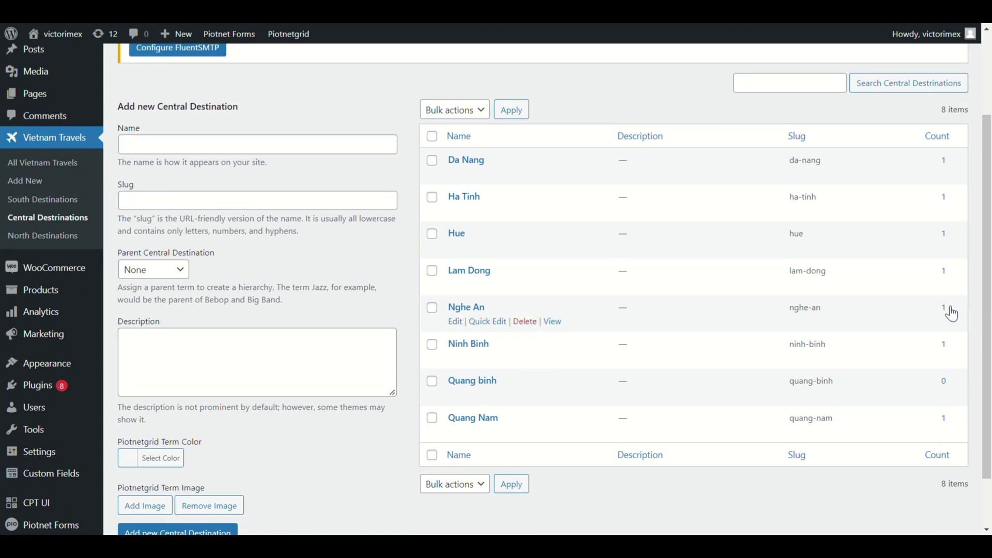
click(948, 310)
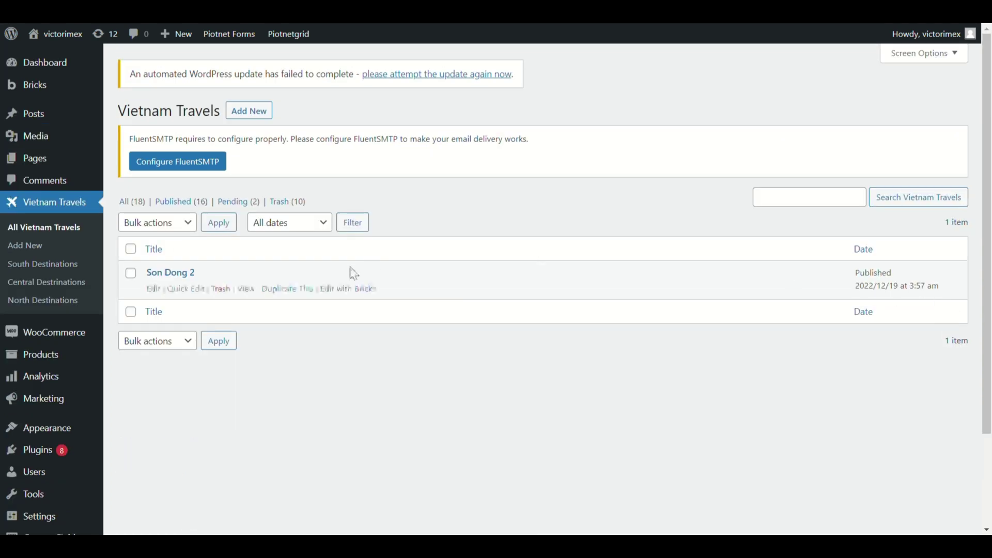
click(247, 290)
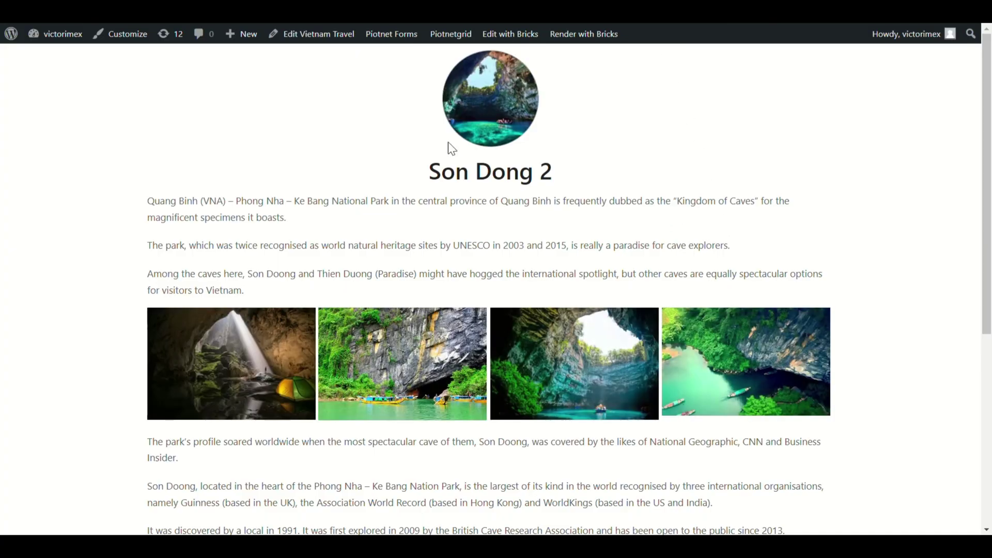
scroll(444, 145, down, 4)
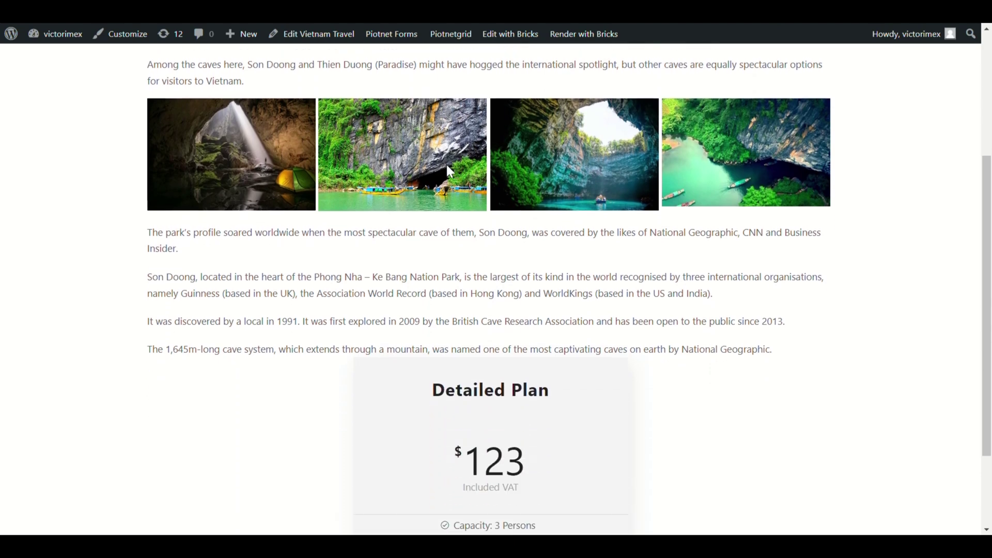
scroll(445, 162, down, 2)
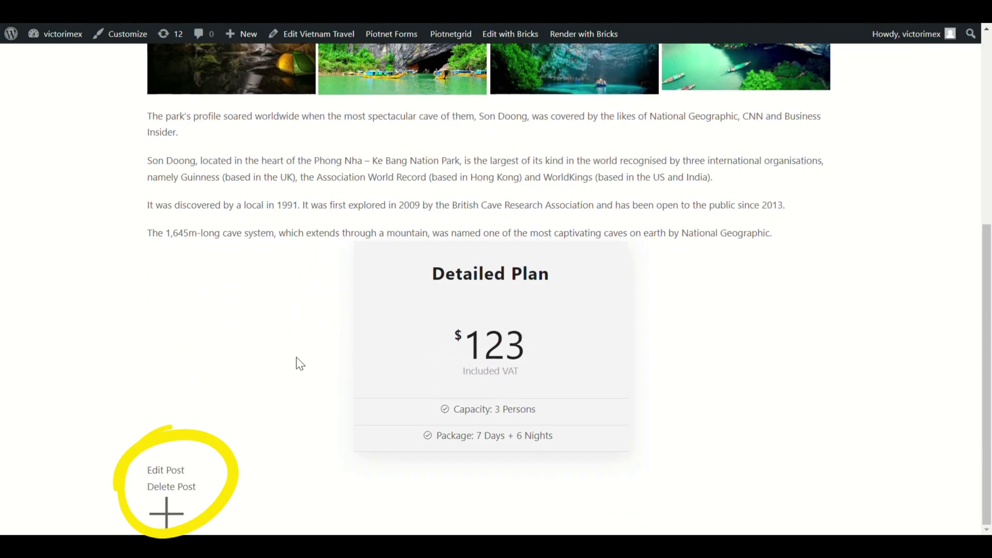
- Edit the Son Dong 2 post from its front-end page, removing the first gallery image, and submit the form
click(178, 471)
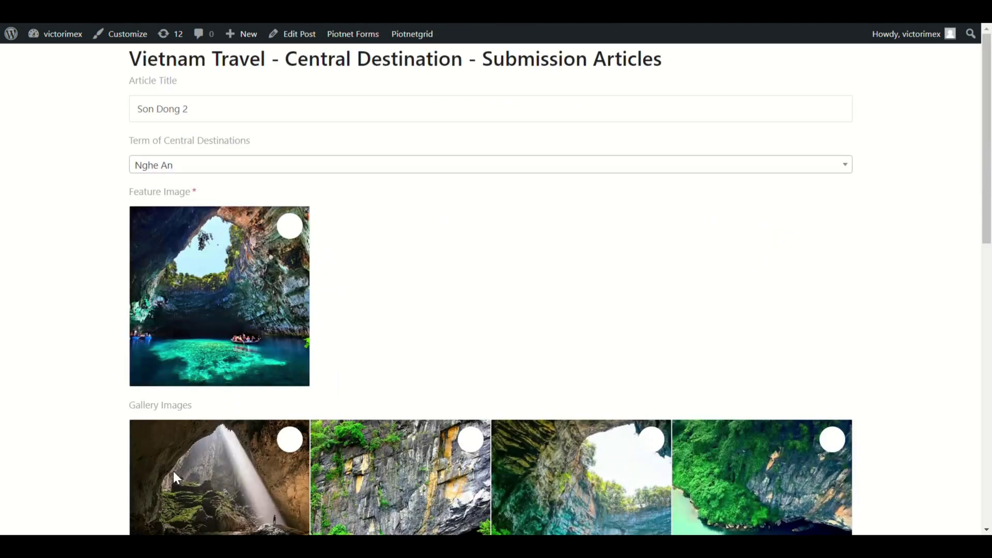
scroll(266, 329, down, 4)
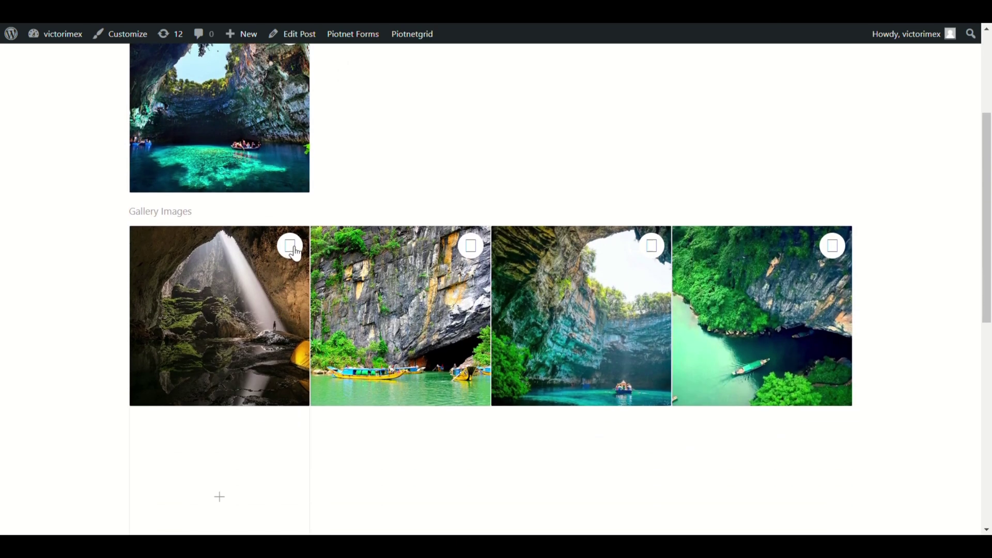
click(293, 248)
scroll(300, 269, down, 6)
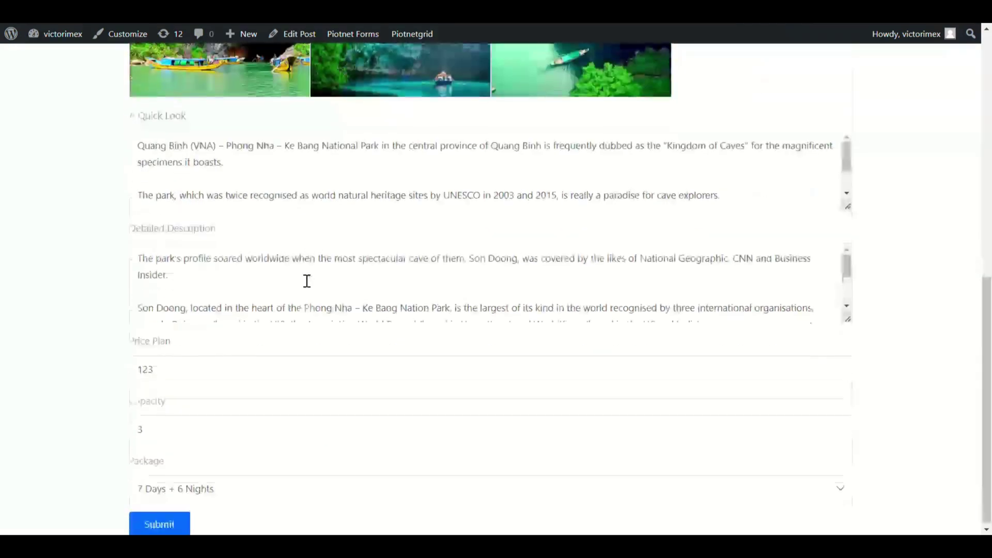
click(160, 522)
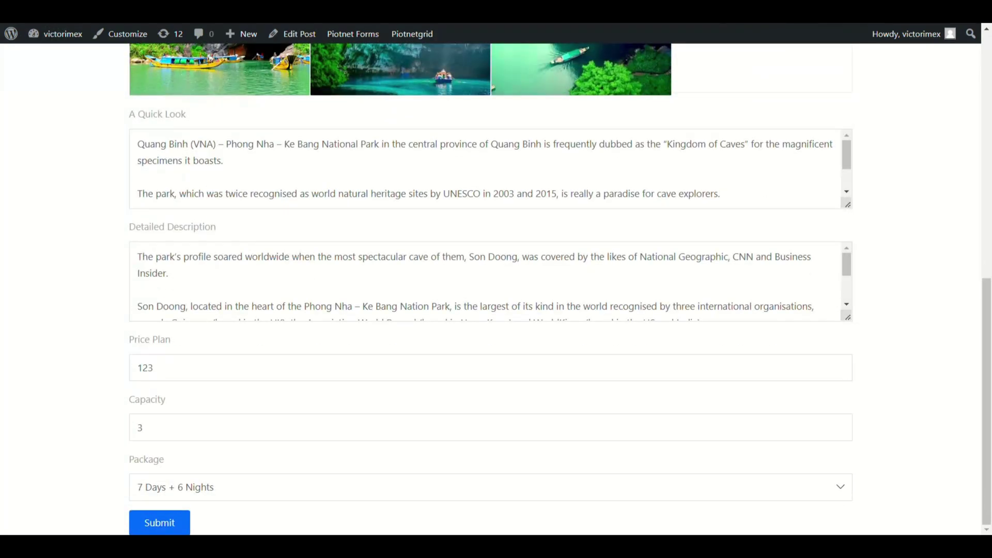